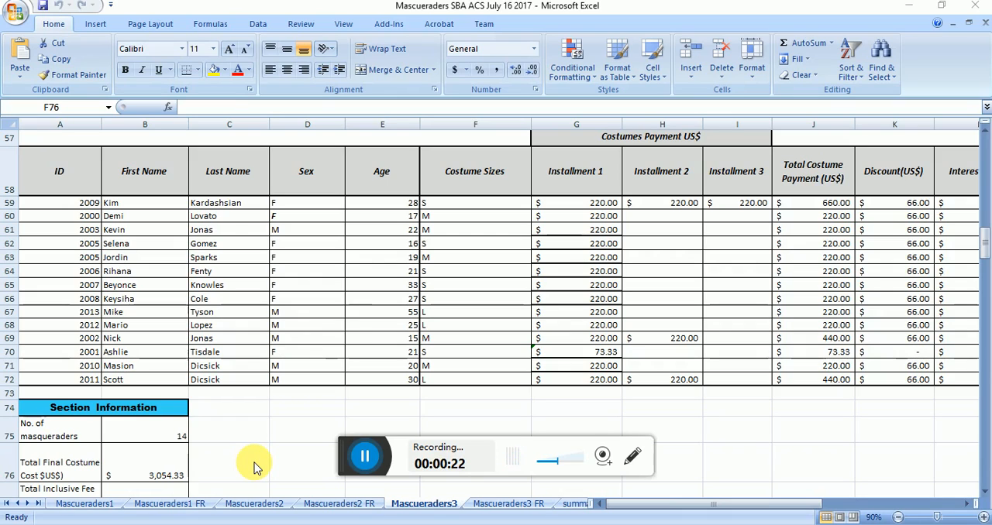
Step: Extend the sheet tab area so that all worksheet names through Sheet3 are visible
click(593, 508)
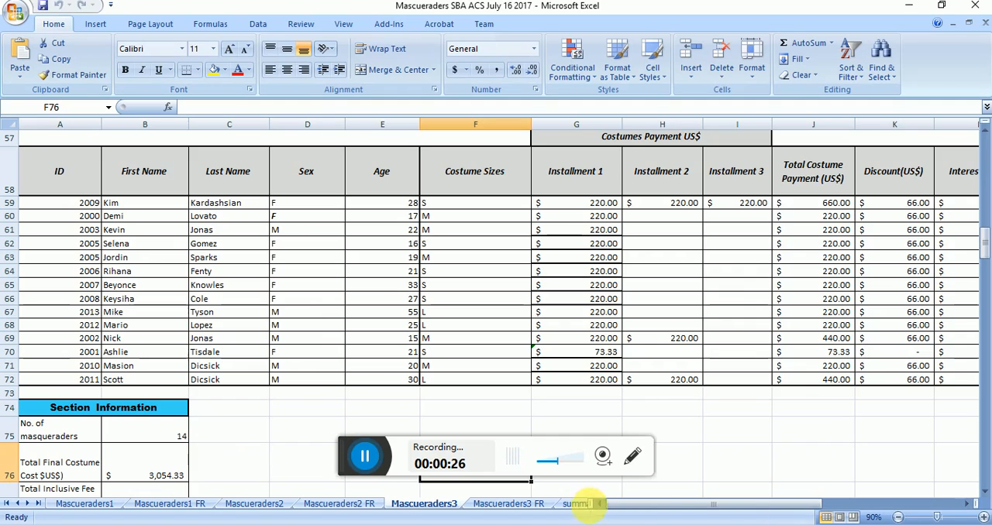
drag(592, 507, 886, 508)
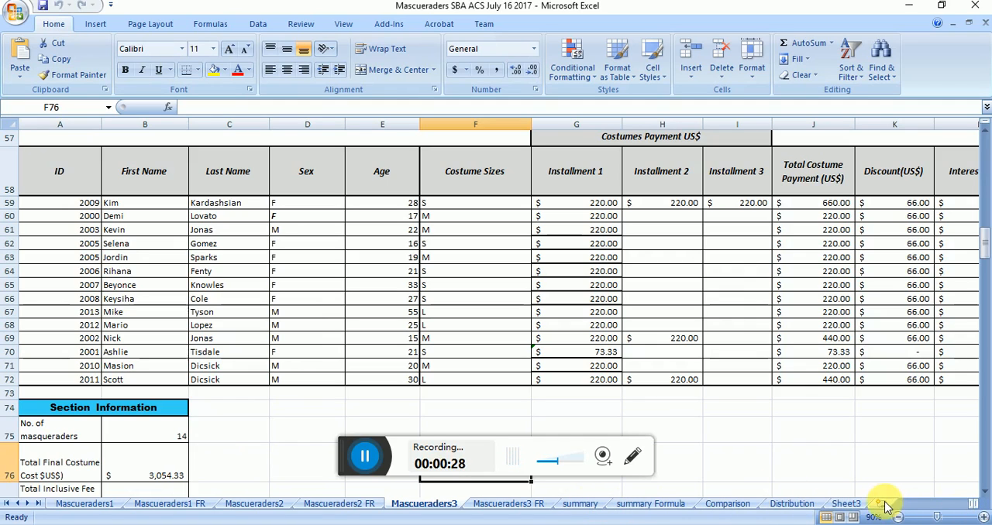
Step: Look over the Scorpio section's masquerader records on Mascueraders3, from the names across to the discount column
click(229, 301)
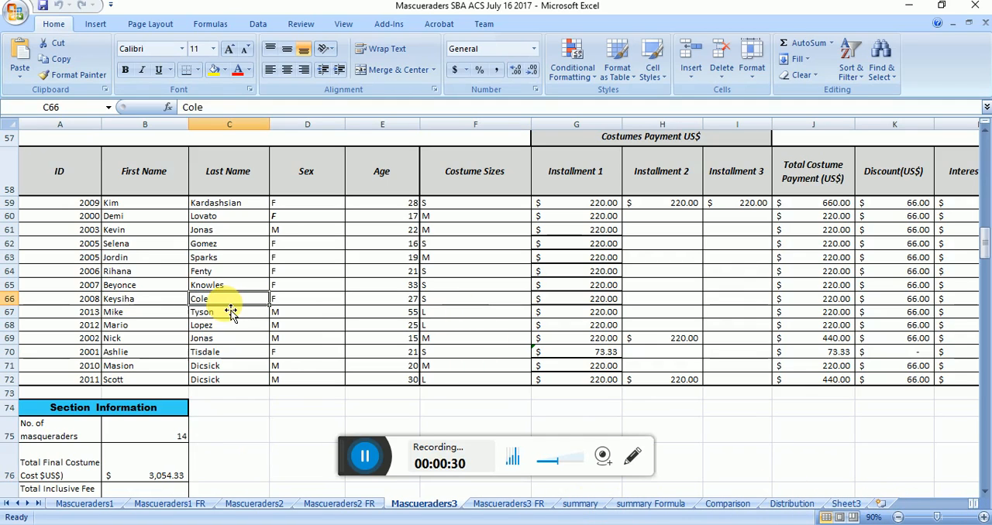
key(Up)
key(Up)
key(Up)
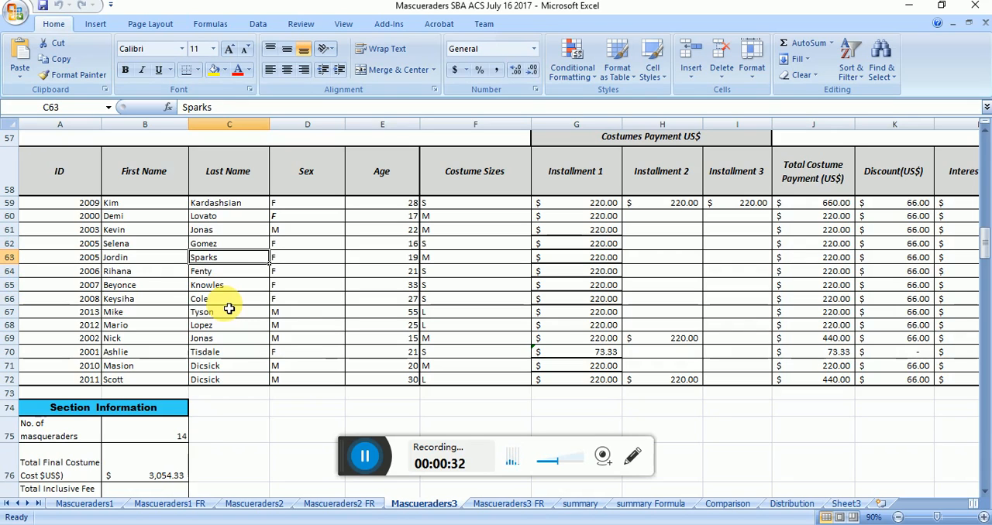
key(Right)
key(Right)
key(Right)
key(Right)
key(Right)
key(Right)
key(Right)
key(Right)
key(Right)
key(Right)
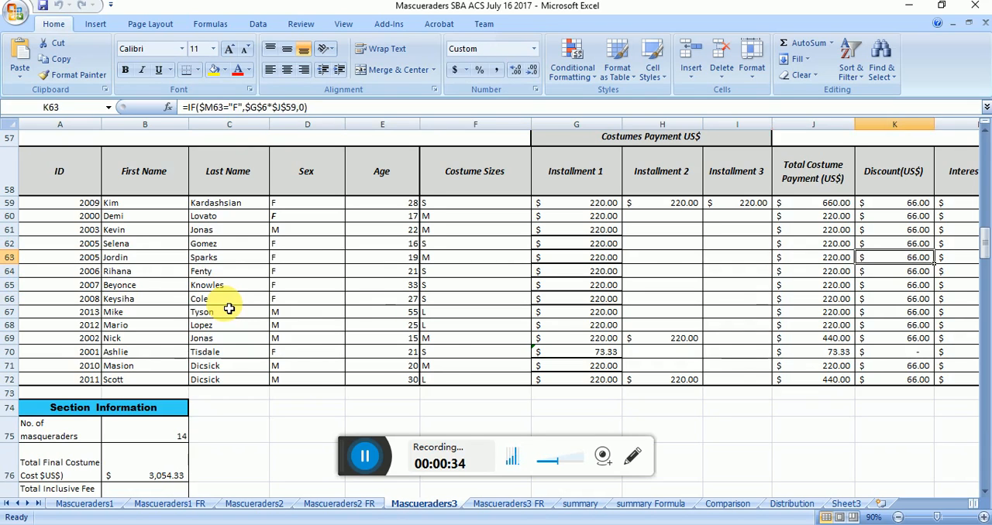
key(Left)
key(Left)
key(Left)
key(Left)
key(Left)
key(Left)
key(Left)
key(Left)
key(Left)
key(Left)
key(Left)
key(Left)
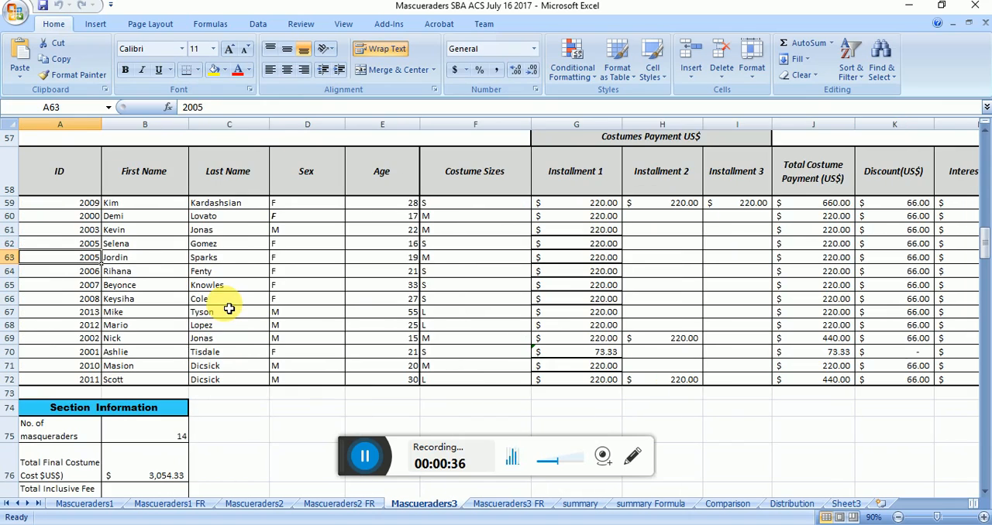
Step: Link cell A1 of Sheet3 to the Libra section's ID heading with the formula =Mascueraders3!A16
click(845, 505)
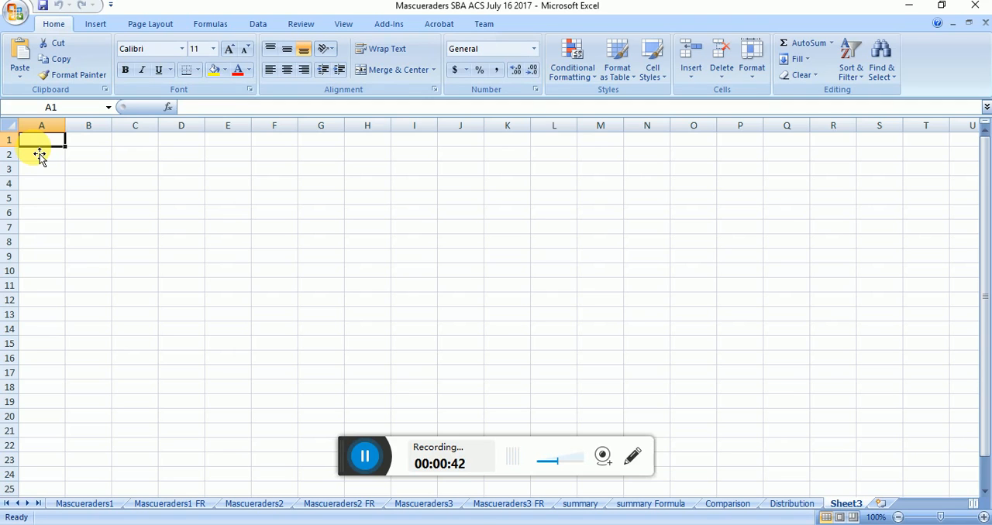
text(=)
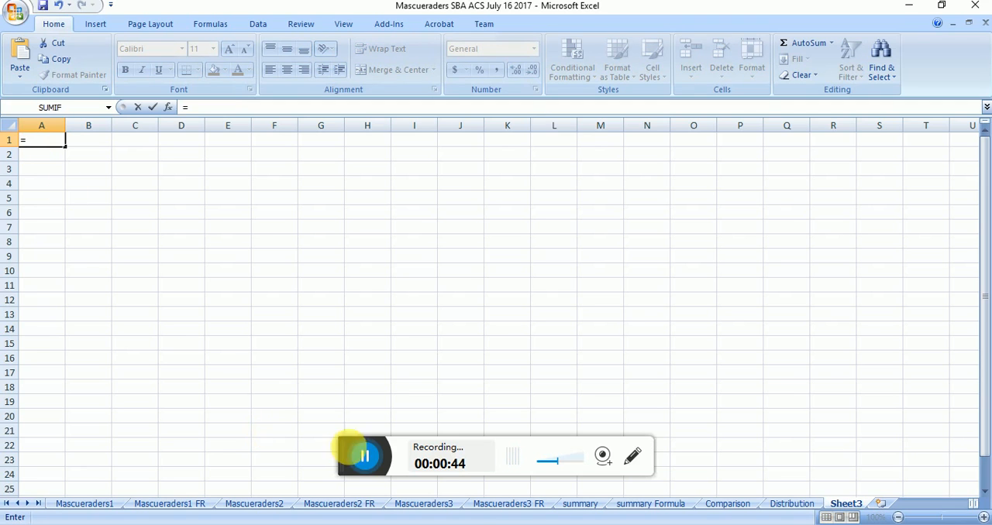
click(425, 504)
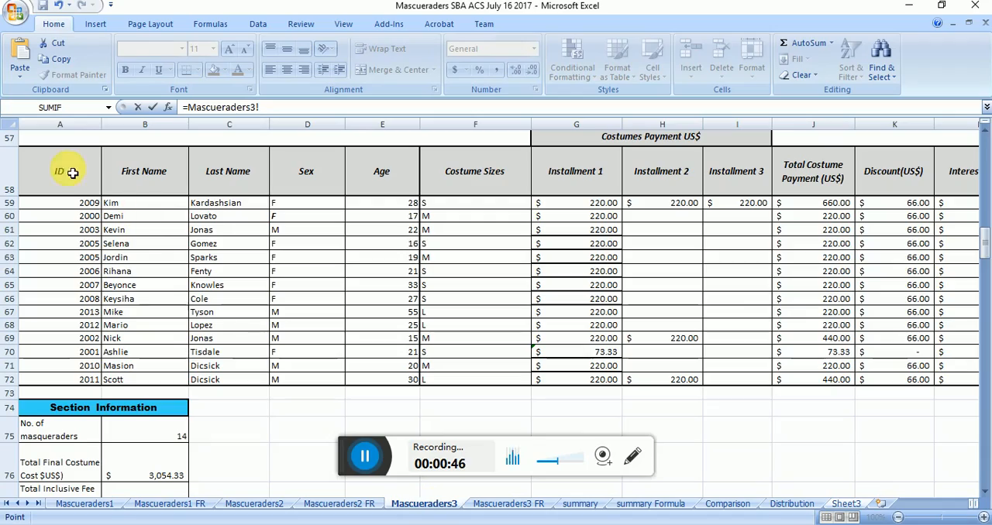
key(Up)
key(Up)
key(Up)
key(Up)
key(Up)
key(Up)
key(Up)
key(Up)
key(Up)
key(Up)
key(Up)
key(Up)
key(Up)
key(Up)
key(Up)
key(Up)
key(Up)
key(Up)
key(Up)
key(Up)
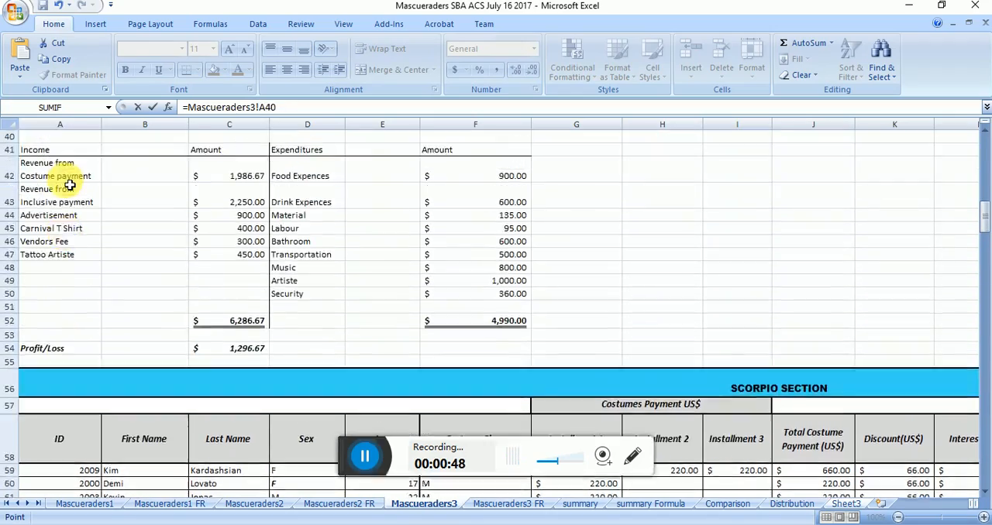
key(Up)
key(Up)
key(Up)
key(Up)
key(Up)
key(Up)
key(Up)
key(Up)
key(Up)
key(Down)
key(Down)
key(Down)
key(Down)
key(Down)
key(Down)
key(Down)
key(Down)
key(Down)
key(Down)
key(Down)
key(Down)
key(Down)
key(Down)
key(Down)
key(Down)
key(Down)
key(Down)
key(Down)
key(Down)
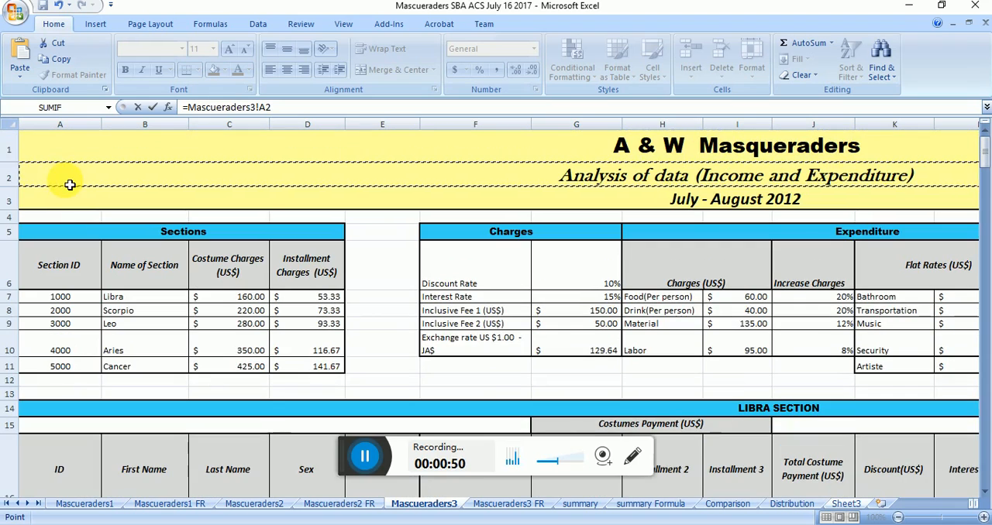
key(Down)
key(Down)
key(Down)
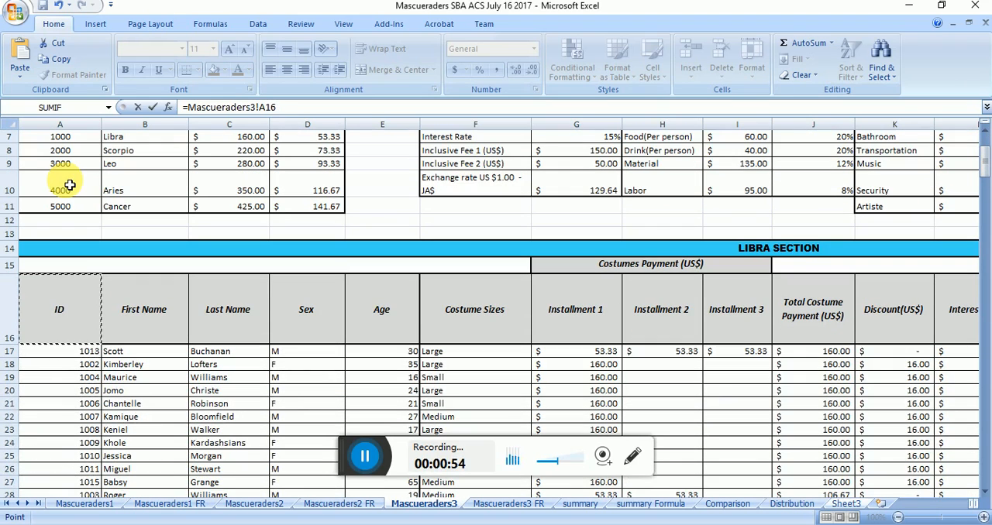
key(Return)
Step: Fill the linked heading formula from A1 across to R1 on Sheet3
click(59, 146)
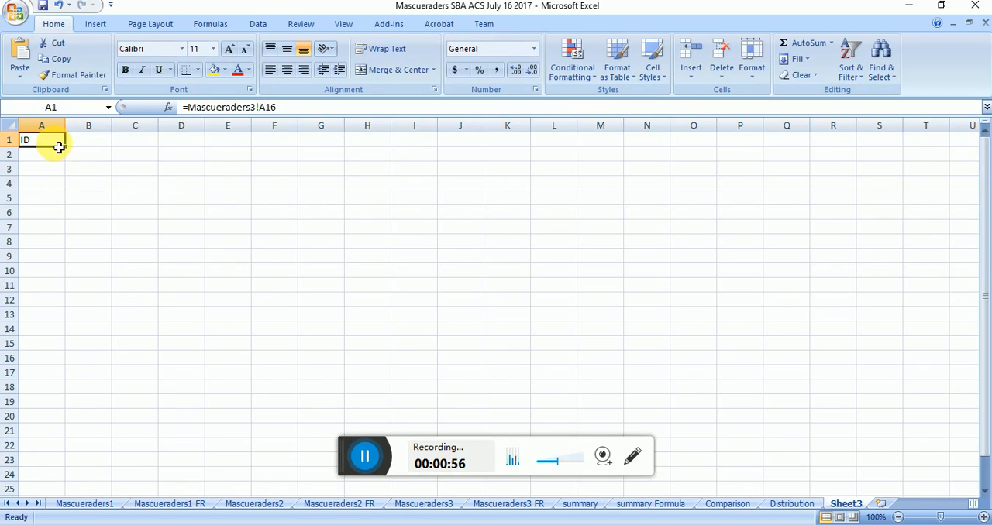
drag(74, 153, 880, 155)
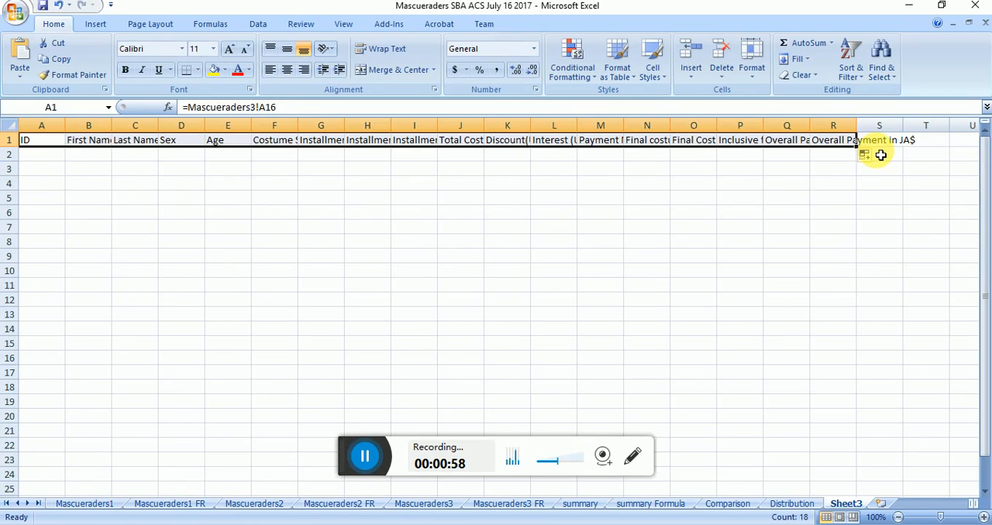
Step: Wrap the heading text in A1:R1 and widen column R slightly
click(380, 49)
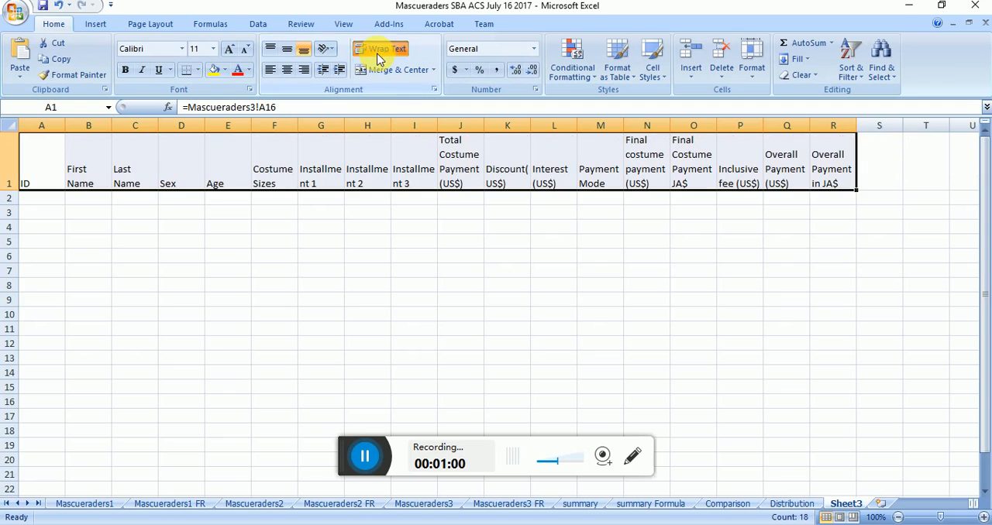
drag(857, 127, 874, 127)
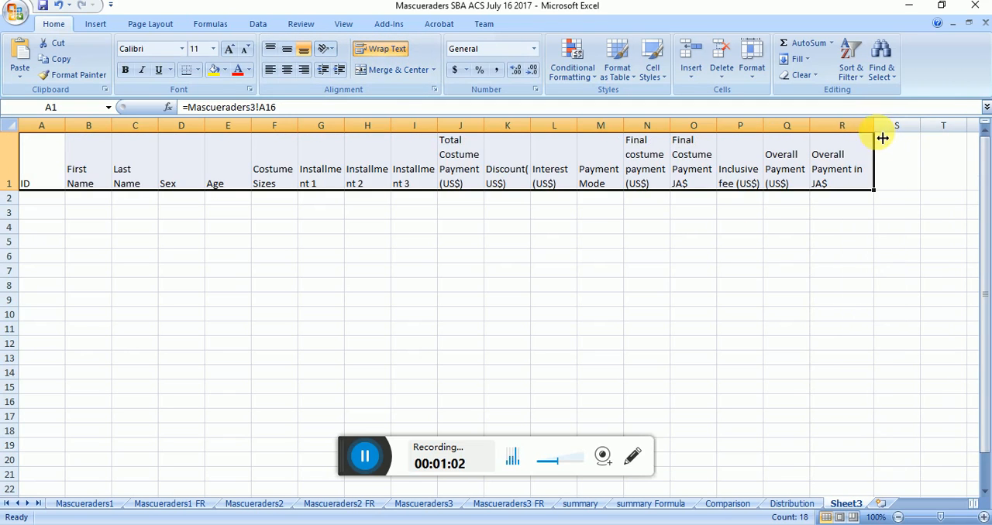
Step: Check the Libra section's last heading on Mascueraders3 against the heading in R1 of Sheet3
click(424, 505)
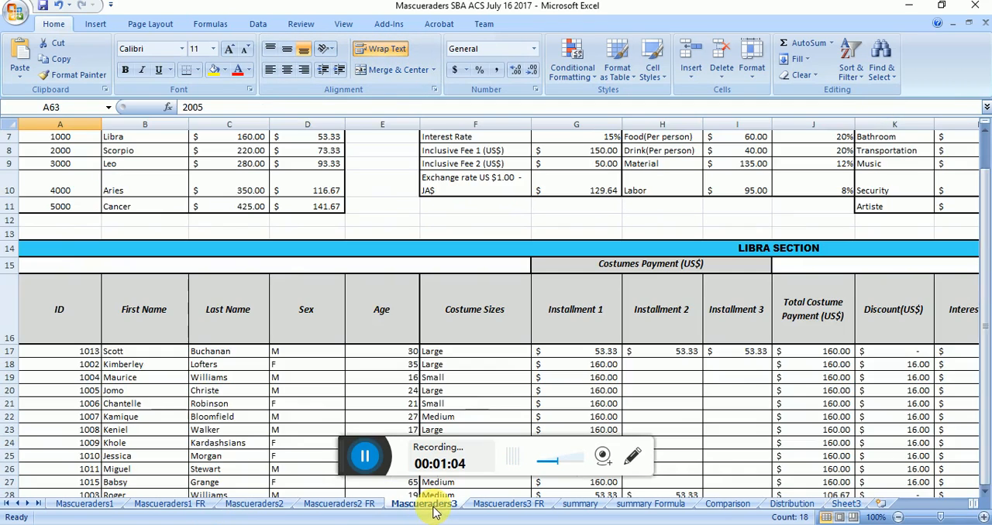
click(824, 332)
key(Right)
key(Right)
key(Right)
key(Right)
key(Right)
key(Right)
key(Right)
key(Right)
key(Right)
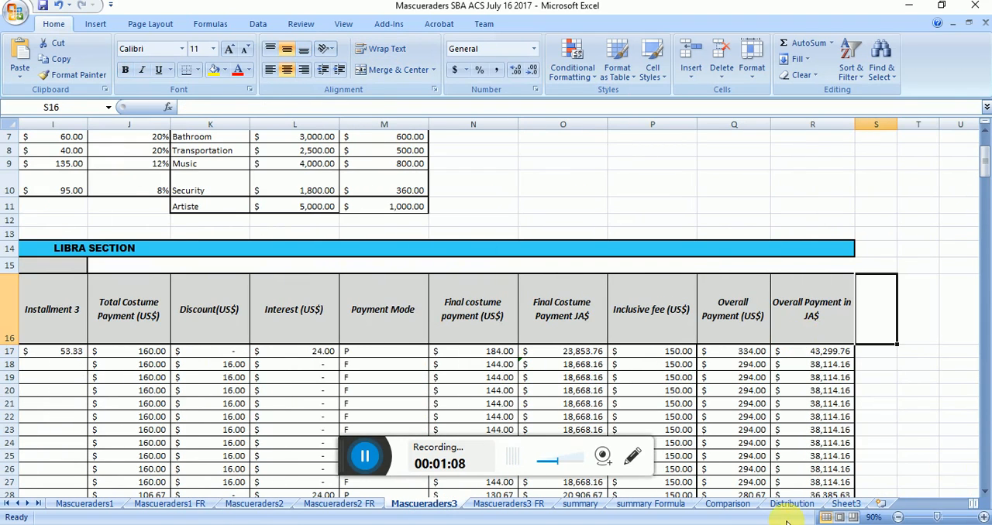
click(842, 504)
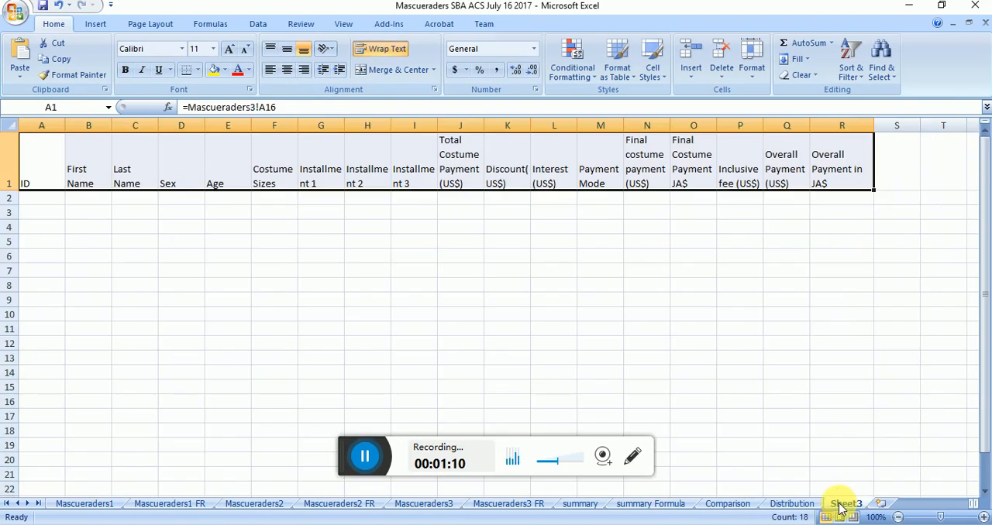
click(859, 177)
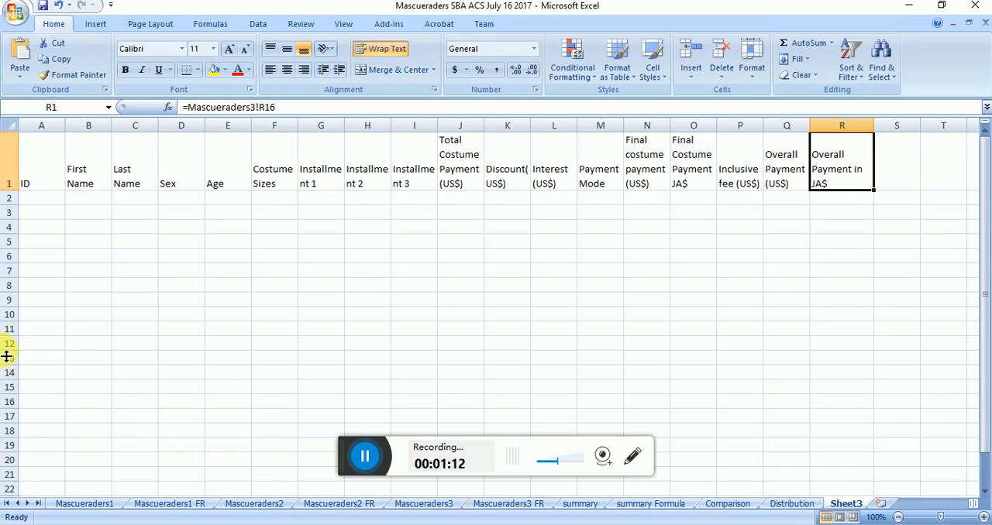
Step: Examine the extent of the Libra section's records on Mascueraders3, from the first masquerader in row 17 to the last in row 31
click(424, 503)
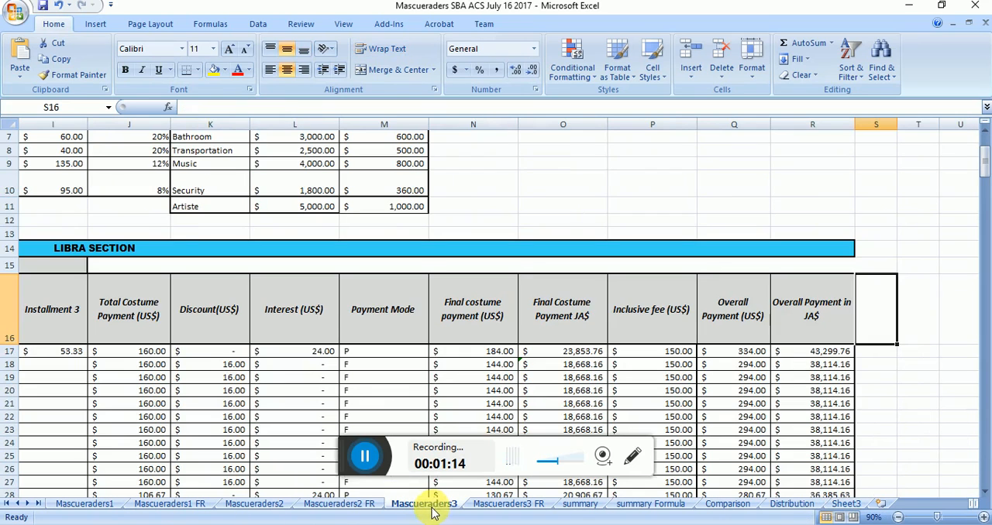
click(35, 341)
key(Left)
key(Left)
key(Left)
key(Left)
key(Left)
key(Left)
key(Left)
key(Left)
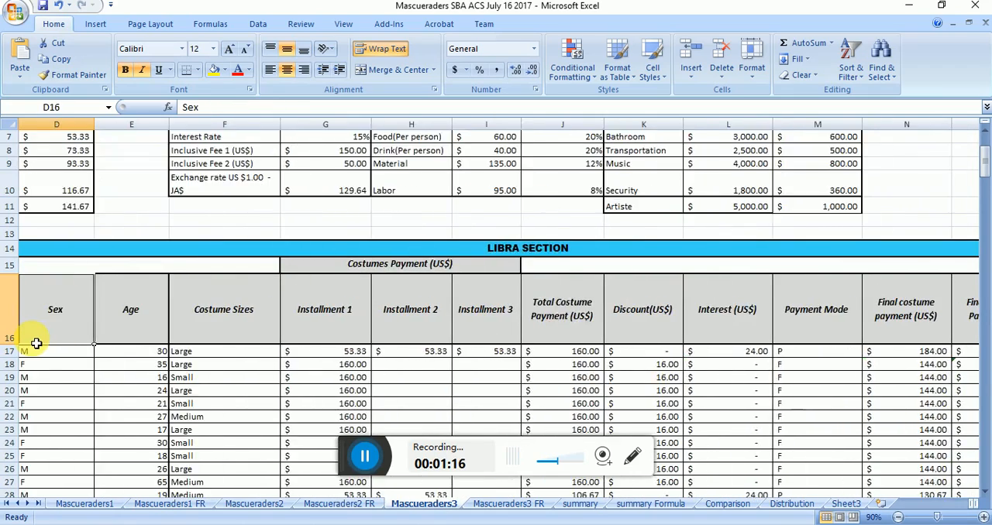
key(Down)
key(Down)
key(Down)
key(Down)
key(Down)
key(Down)
key(Down)
key(Down)
key(Down)
key(Down)
key(Down)
key(Down)
key(Down)
key(Down)
key(Down)
key(Down)
key(Down)
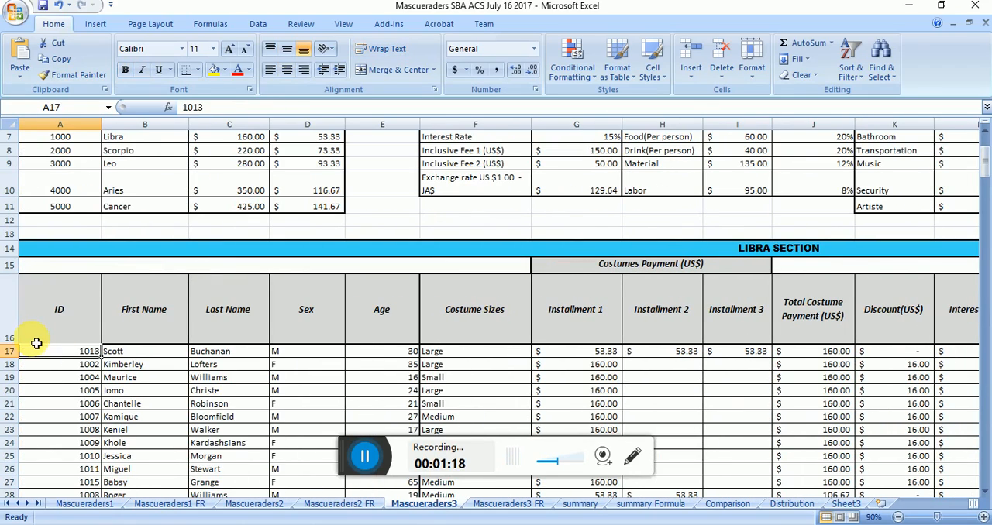
key(Up)
key(Up)
key(Up)
key(Up)
key(Up)
key(Up)
key(Up)
key(Up)
key(Up)
key(Up)
key(Up)
key(Up)
key(Up)
key(Up)
key(Up)
key(Up)
key(Up)
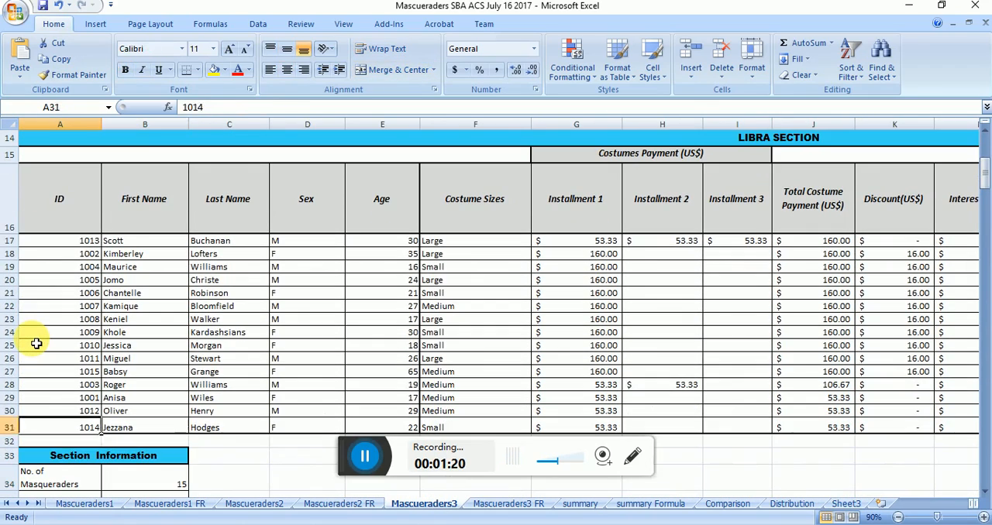
key(Down)
key(Down)
key(Down)
key(Down)
key(Down)
key(Down)
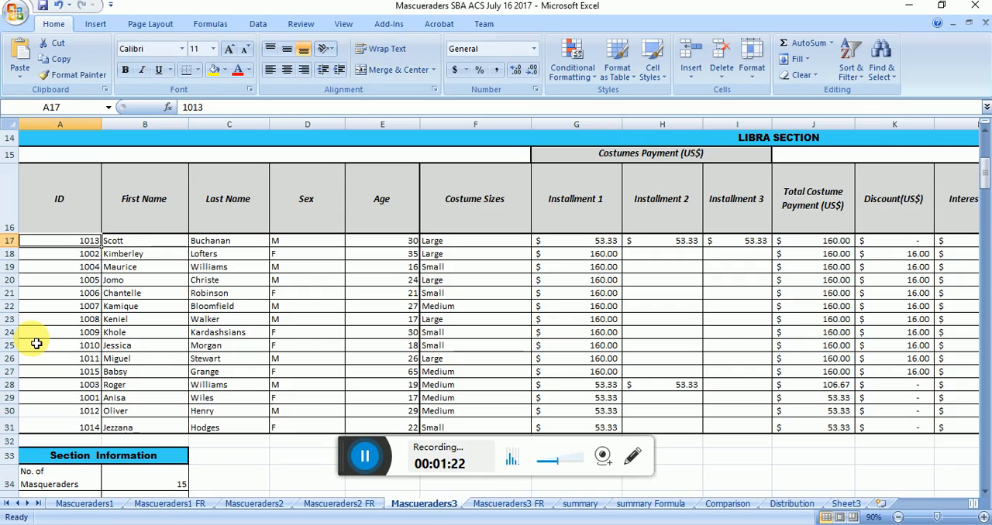
key(Down)
key(Down)
key(Down)
key(Down)
key(Down)
key(Down)
key(Down)
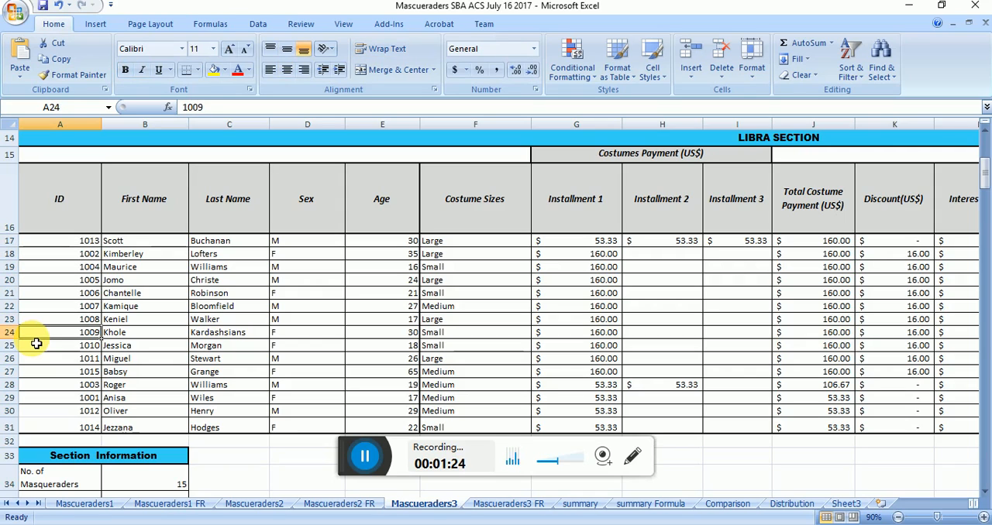
key(Down)
key(Down)
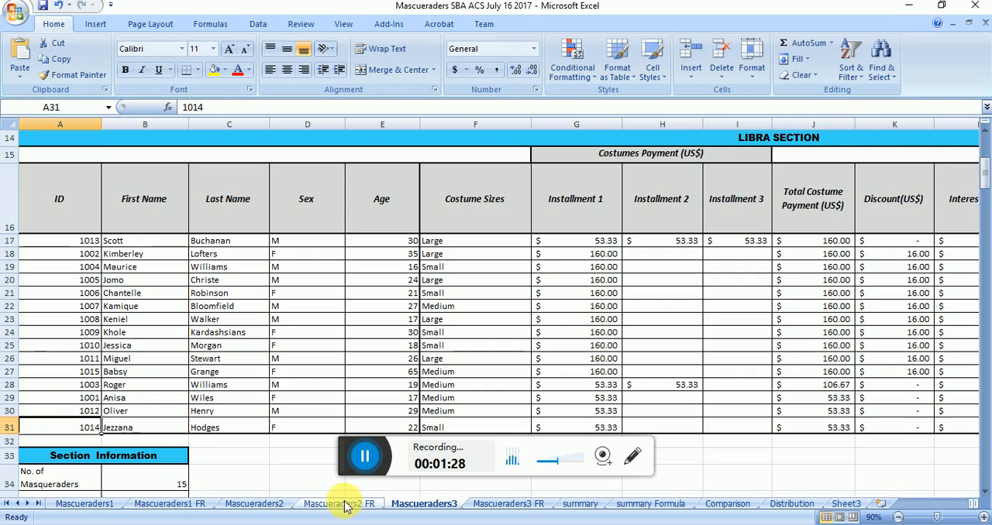
Step: Fill the linked formulas in A1:R1 of Sheet3 down to row 16 to bring in all Libra section records
click(845, 503)
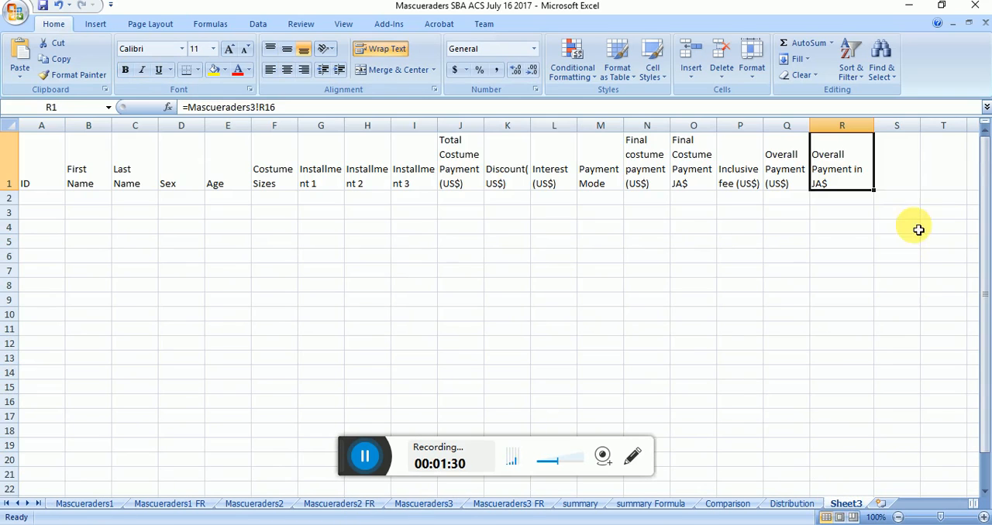
drag(859, 170, 31, 178)
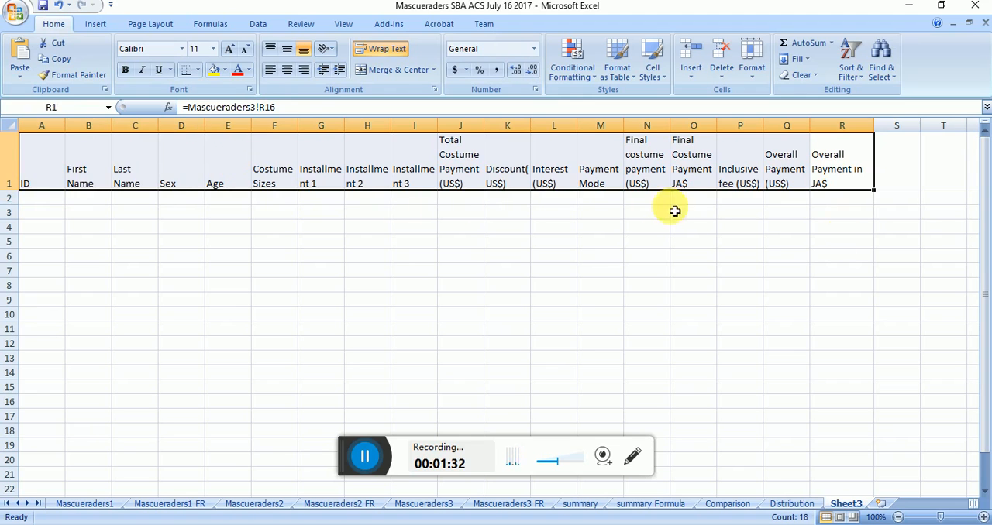
drag(874, 191, 804, 417)
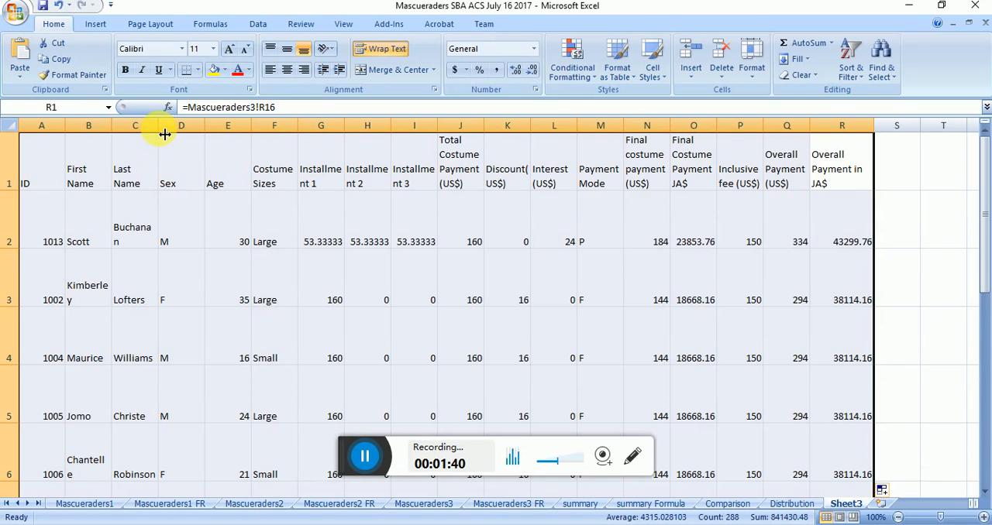
Step: Widen the Last Name and First Name columns on Sheet3 so each name fits on one line
drag(164, 132, 200, 133)
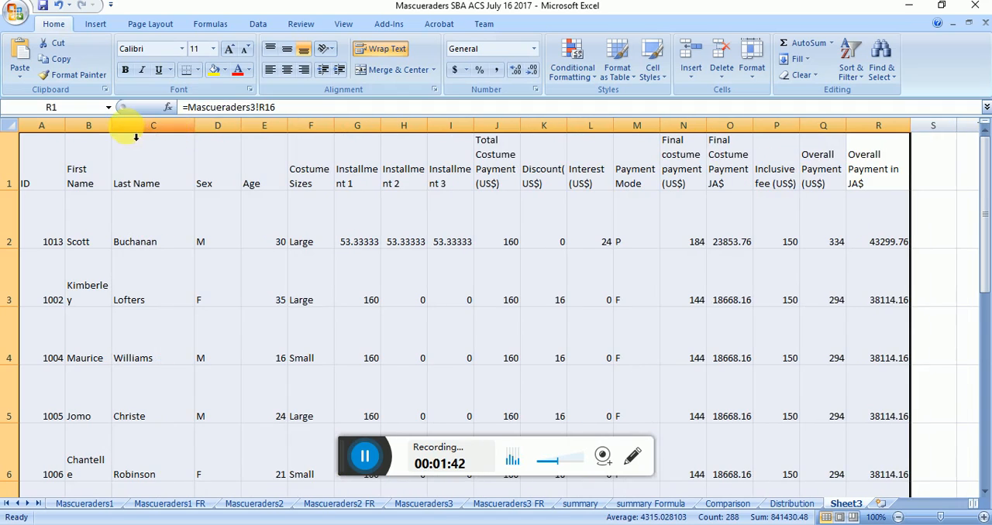
drag(118, 132, 152, 132)
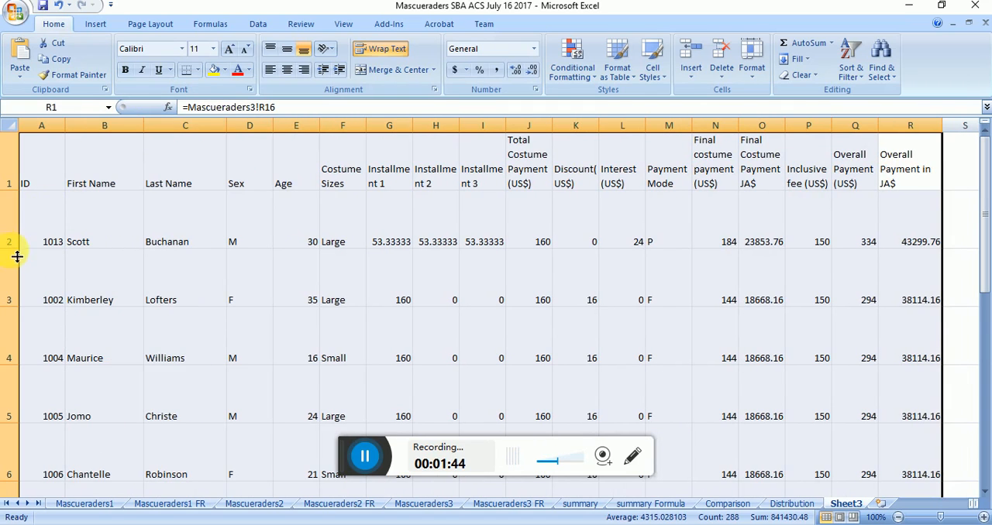
Step: Reduce the heights of rows 2 to 16 on Sheet3 so each record takes up a single text line
drag(9, 249, 8, 205)
drag(7, 272, 8, 220)
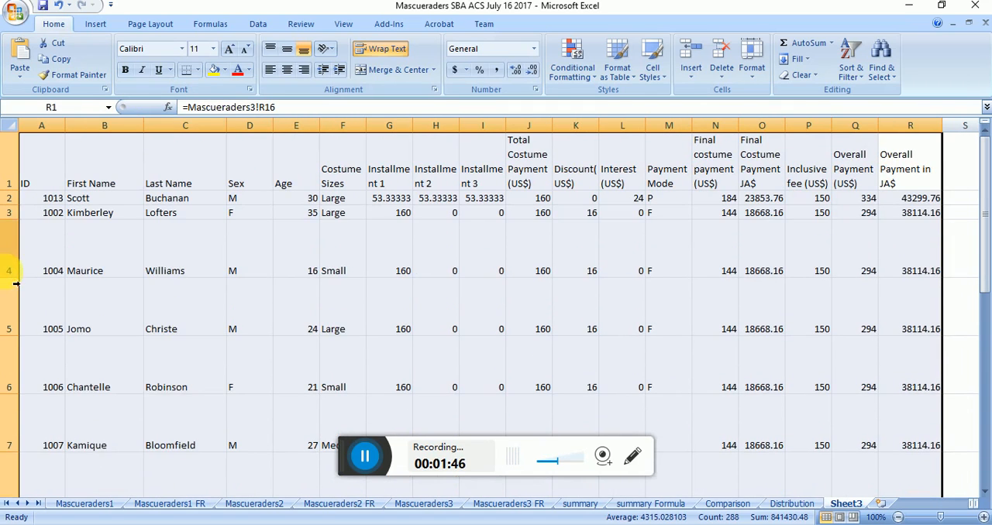
drag(9, 279, 9, 234)
drag(15, 294, 11, 249)
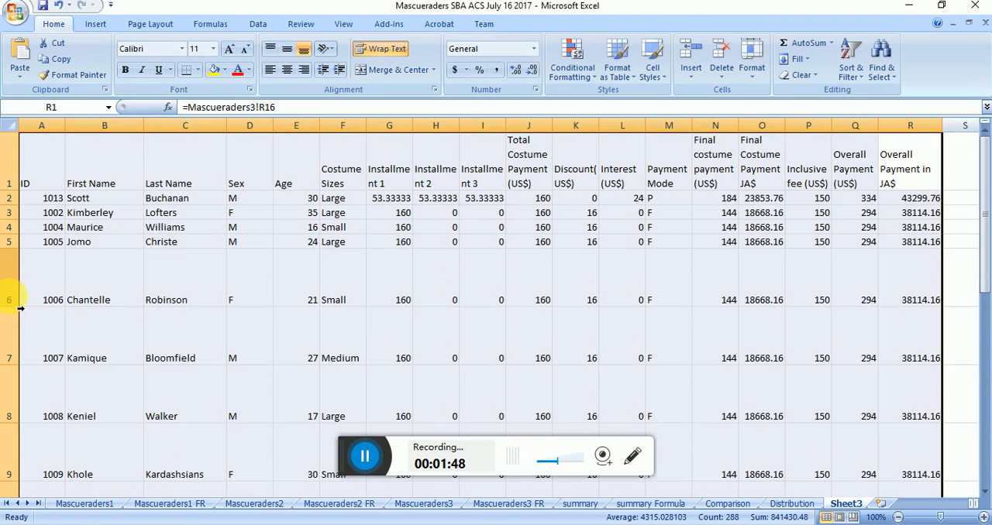
drag(16, 312, 11, 263)
drag(10, 323, 9, 278)
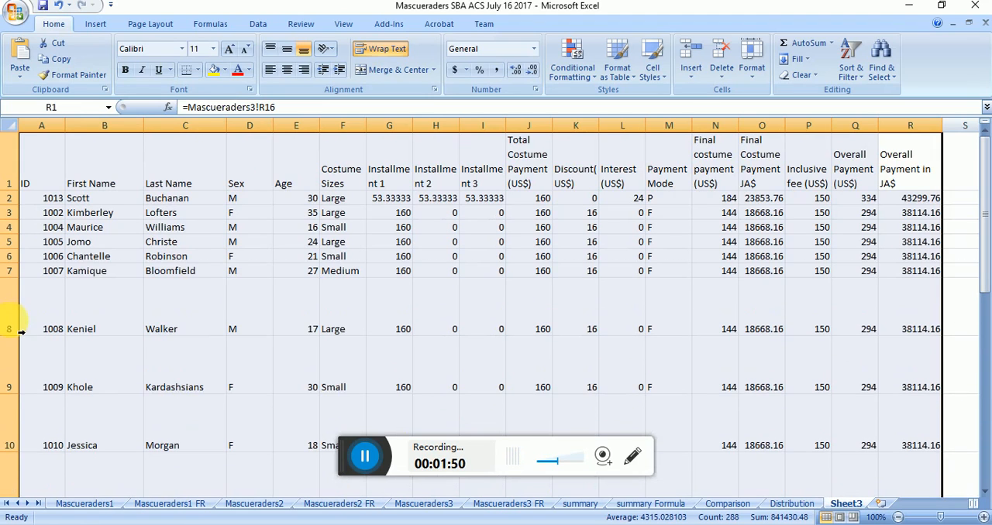
drag(20, 343, 11, 293)
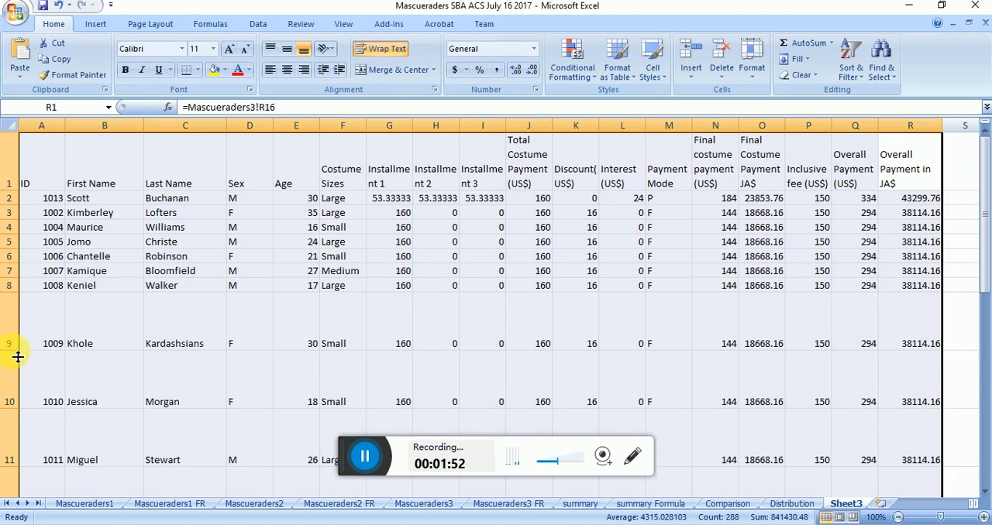
drag(13, 349, 12, 307)
drag(20, 366, 12, 323)
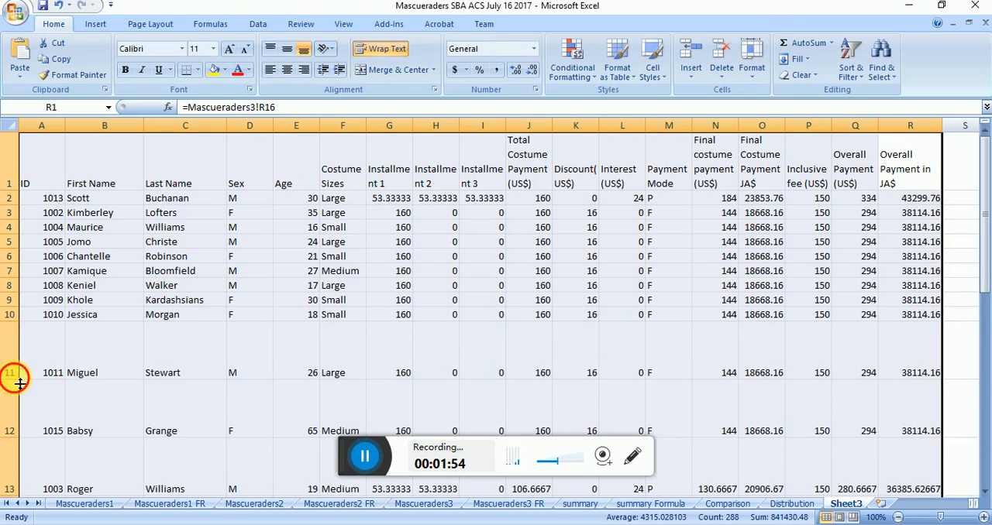
drag(11, 380, 11, 336)
drag(18, 396, 12, 350)
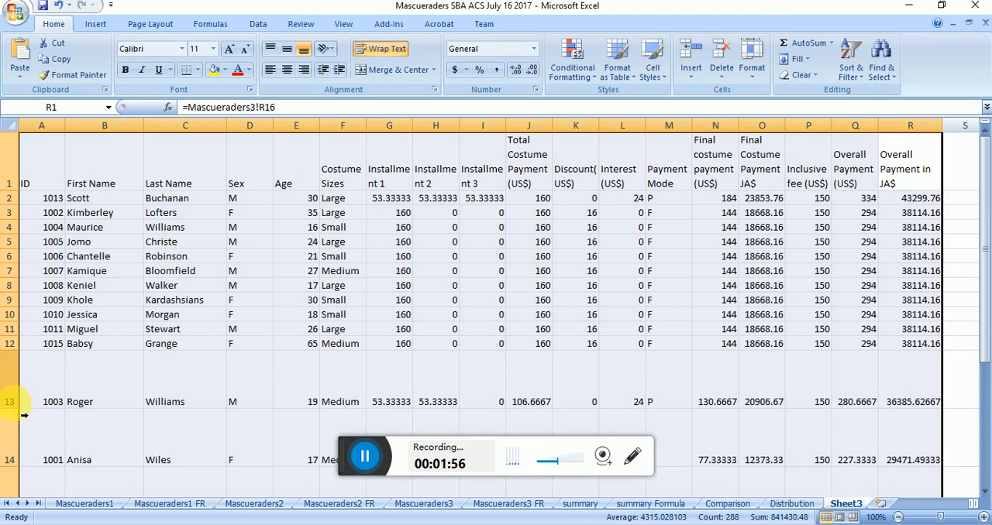
drag(19, 414, 13, 365)
drag(16, 434, 12, 380)
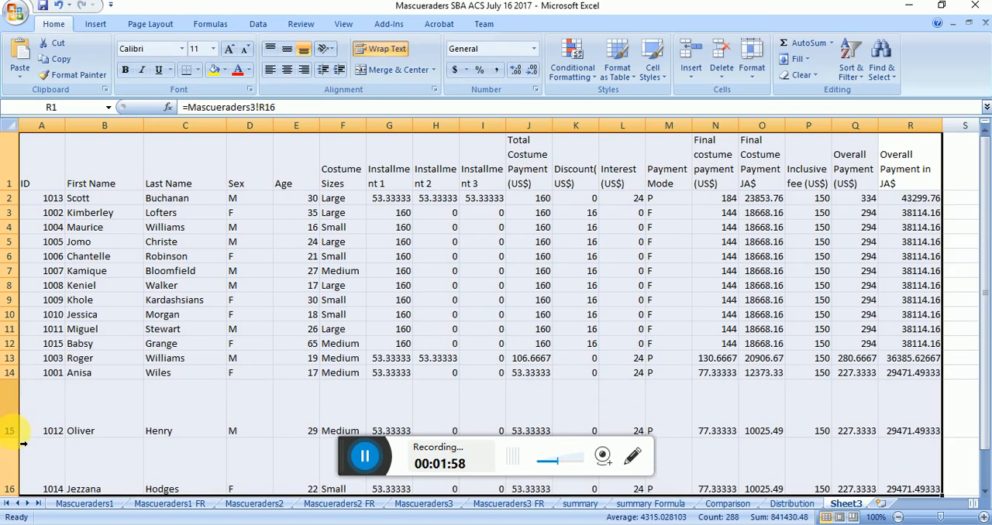
drag(17, 440, 14, 394)
double_click(18, 460)
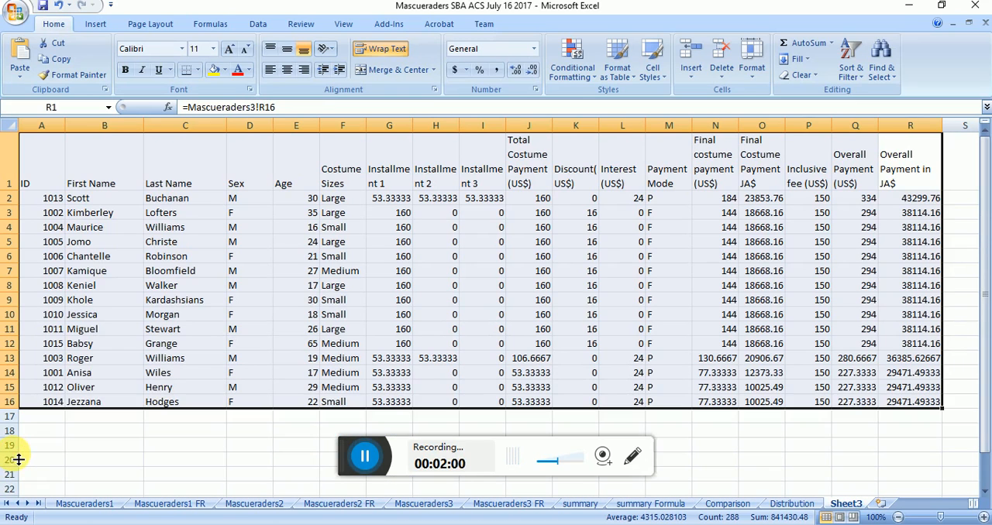
click(221, 385)
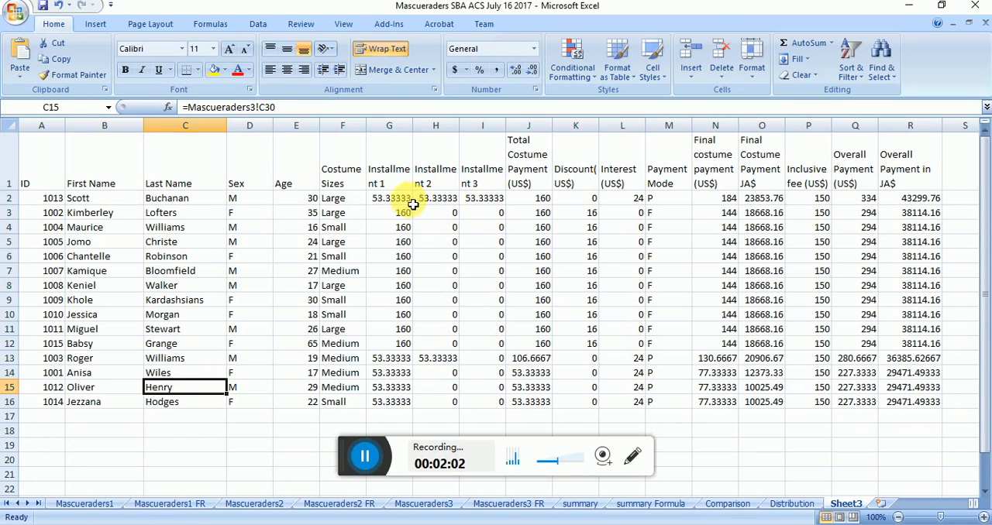
Step: Apply the dollar accounting number format to the payment amounts in G2:L16 and N2:R16 of Sheet3
drag(392, 199, 617, 406)
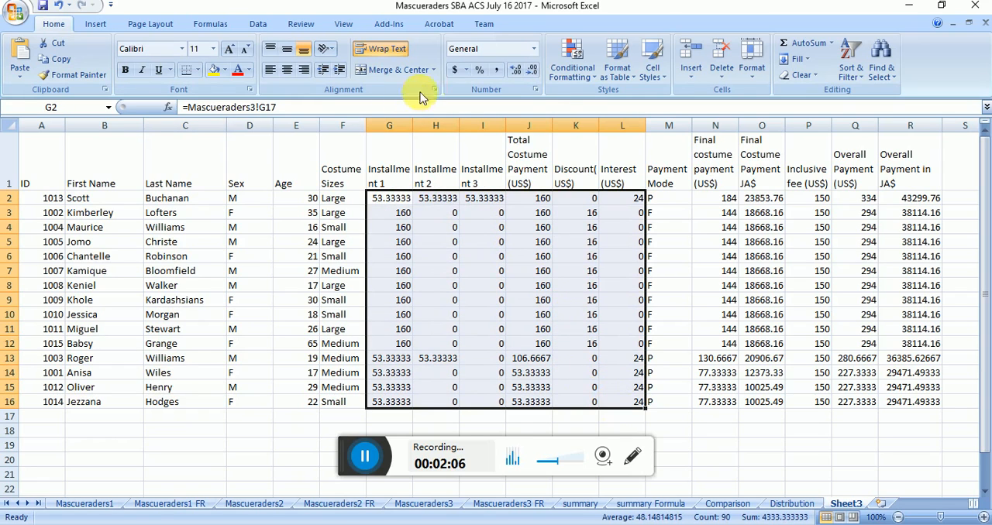
click(454, 70)
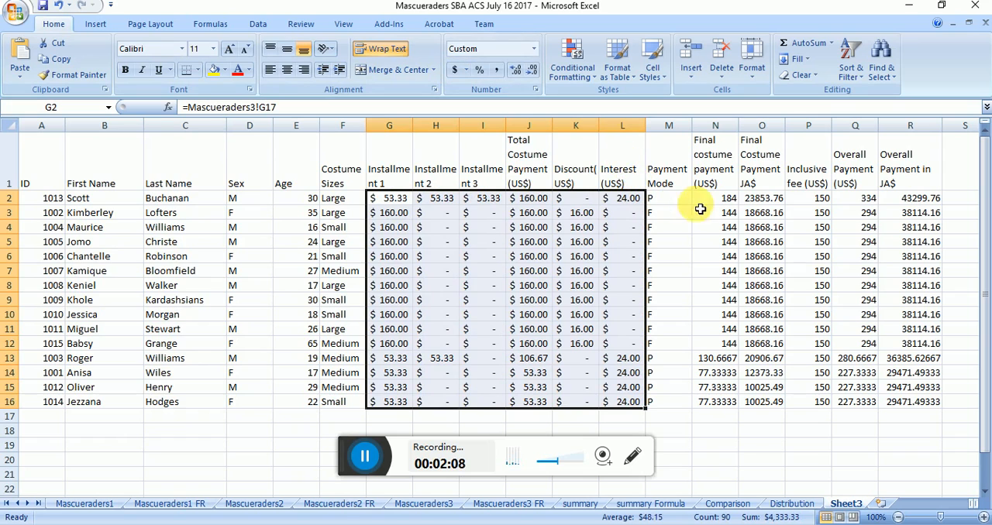
drag(728, 201, 925, 402)
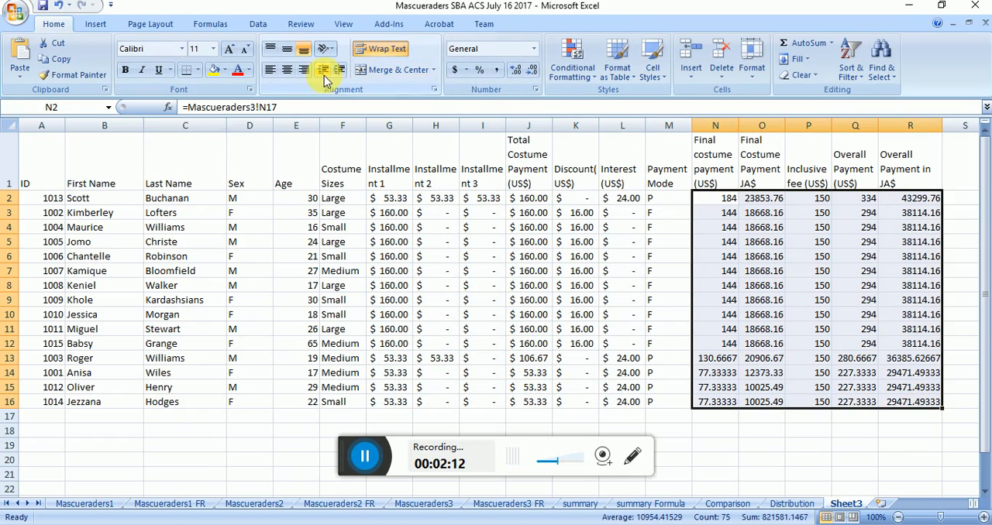
click(454, 70)
click(562, 241)
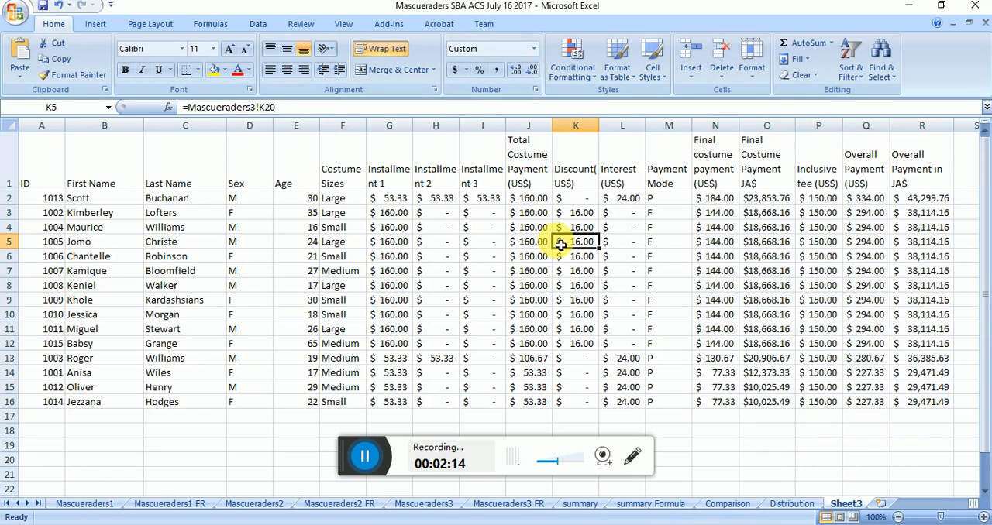
Step: Apply all borders to the Libra table in A1:R16 of Sheet3
drag(42, 160, 909, 403)
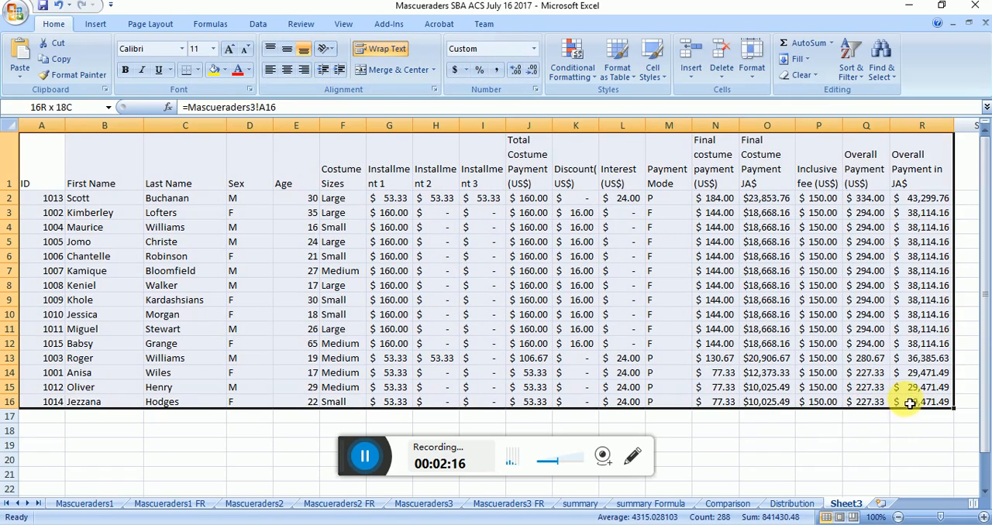
click(199, 70)
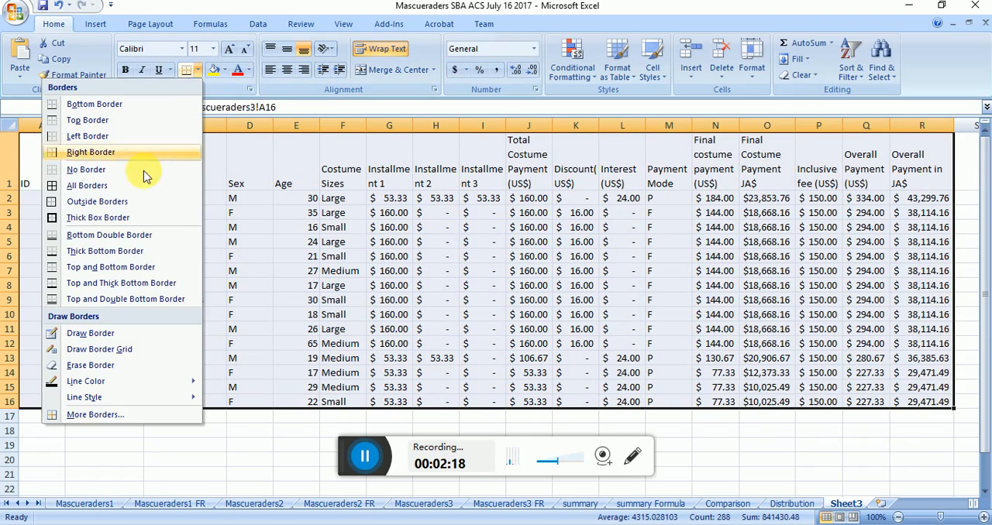
click(134, 183)
click(176, 329)
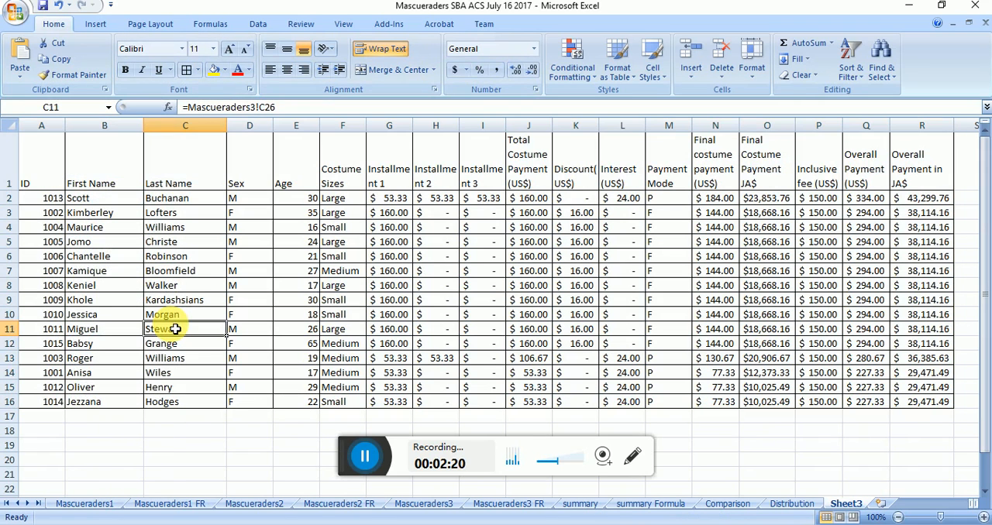
Step: Link A17 of Sheet3 to the Scorpio section's first ID in A59 of Mascueraders3
key(Down)
key(Down)
key(Down)
key(Down)
key(Down)
key(Down)
key(Left)
key(Left)
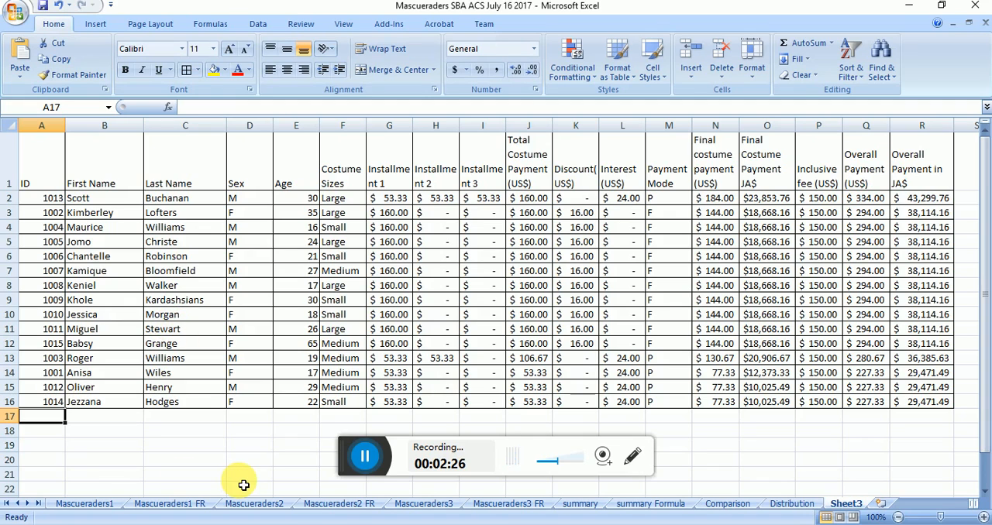
text(=)
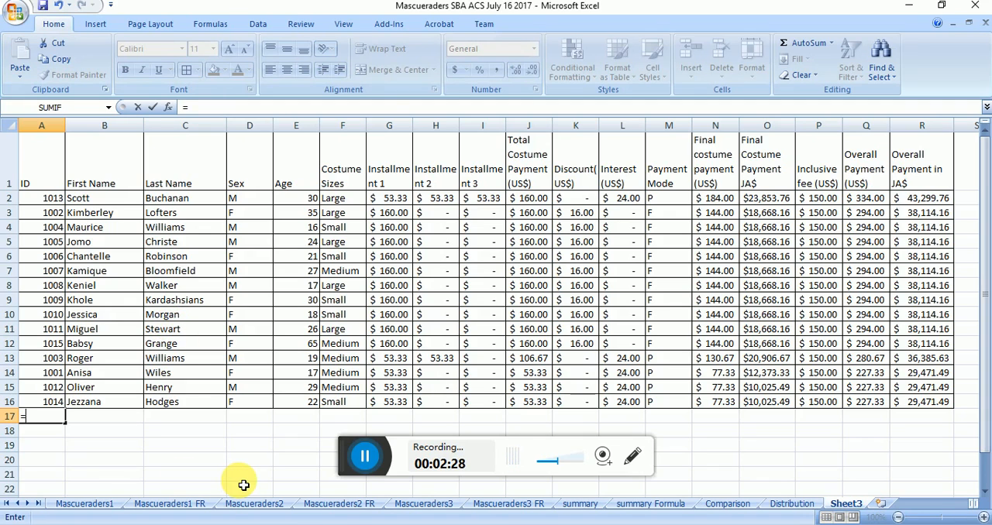
click(435, 505)
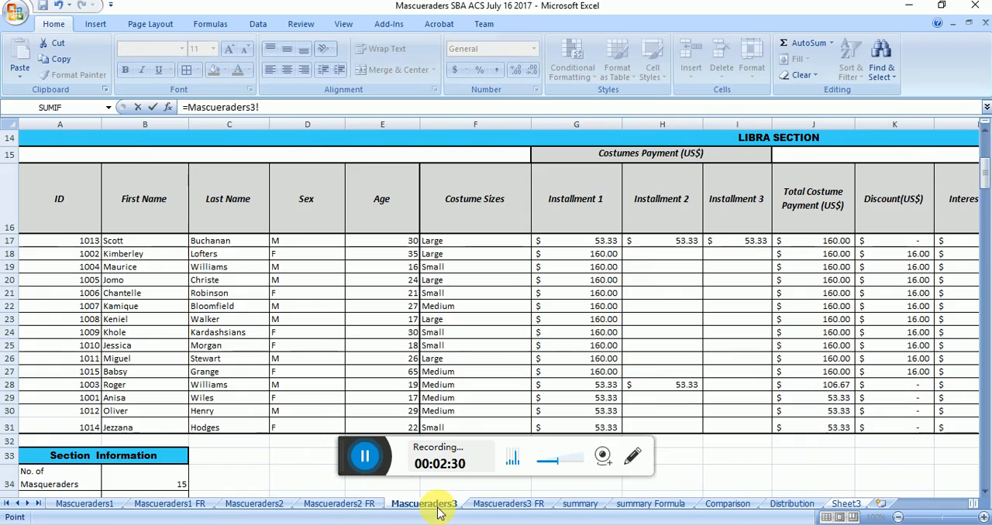
click(83, 457)
key(Down)
key(Down)
key(Down)
key(Down)
key(Down)
key(Down)
key(Down)
key(Down)
key(Down)
key(Down)
key(Down)
key(Down)
key(Down)
key(Down)
key(Down)
key(Down)
key(Down)
key(Down)
key(Down)
key(Down)
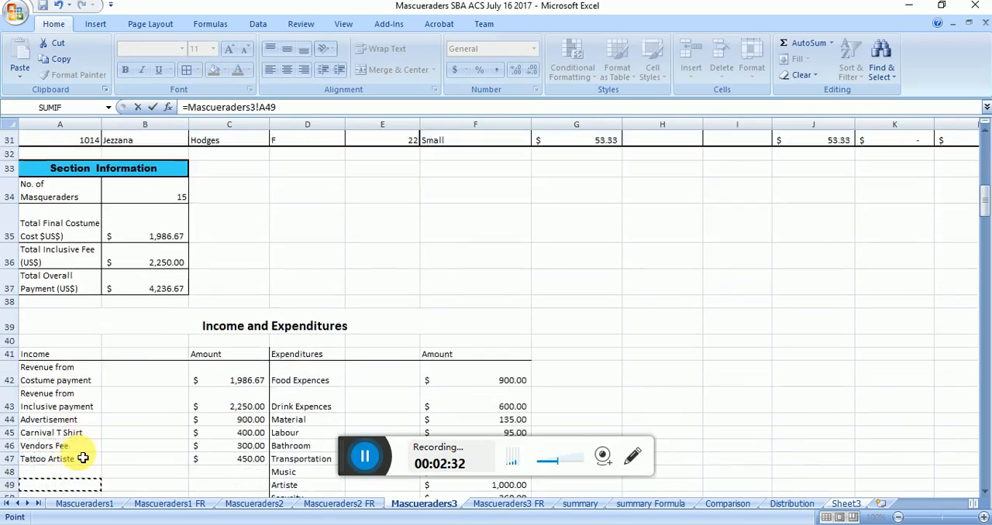
key(Down)
key(Down)
key(Down)
key(Down)
key(Down)
key(Down)
key(Down)
key(Down)
key(Down)
key(Down)
key(Down)
key(Down)
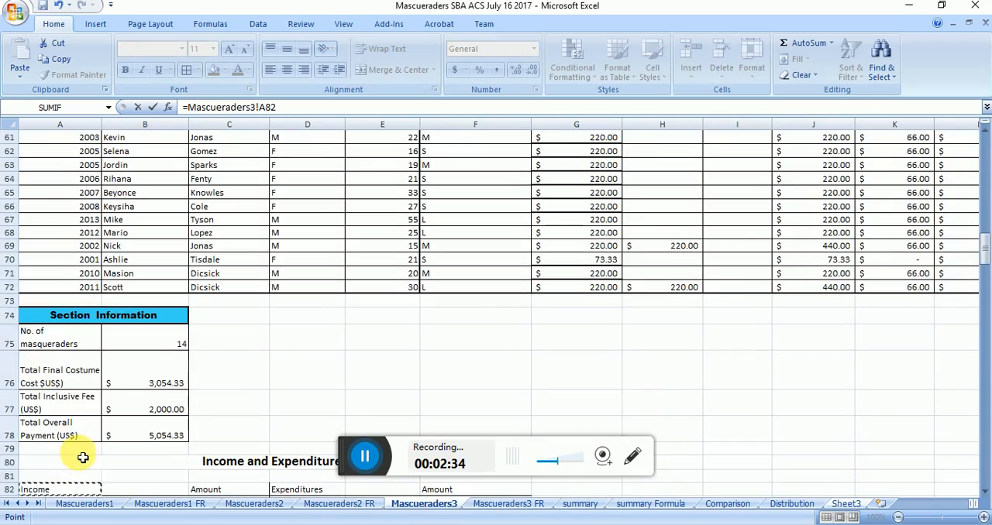
key(Up)
key(Up)
key(Up)
key(Up)
key(Up)
key(Up)
key(Up)
key(Up)
key(Up)
key(Up)
key(Up)
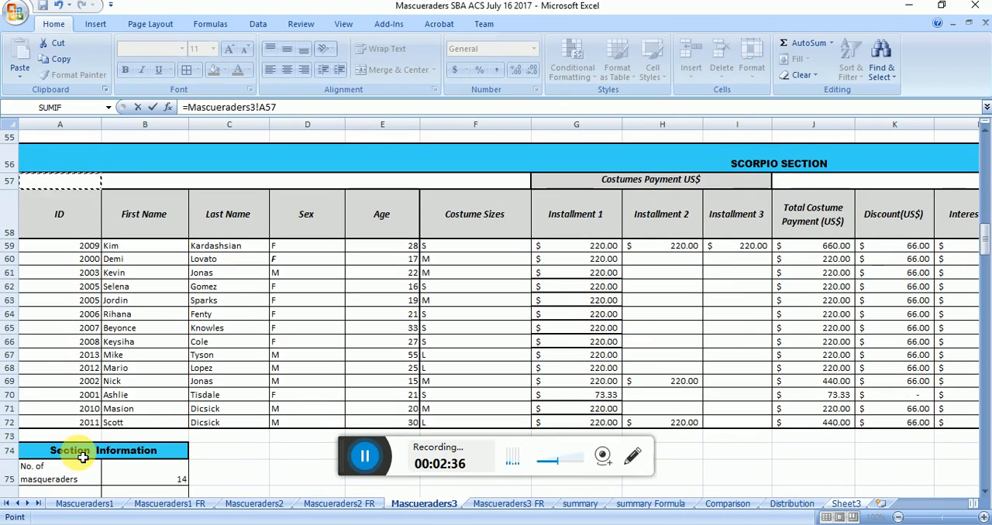
key(Return)
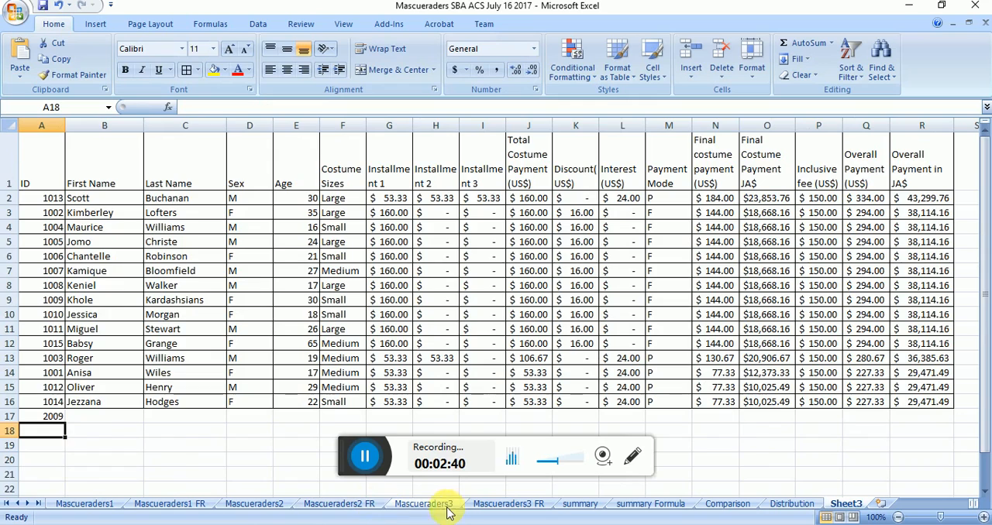
Step: Examine the extent of the Scorpio section's records on Mascueraders3, from the first ID in row 59 to the last in row 72
click(423, 504)
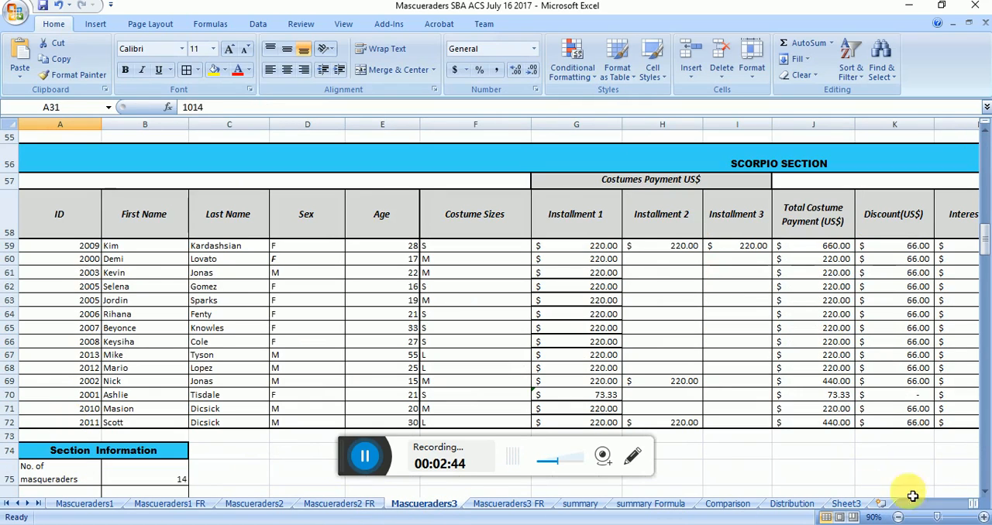
click(845, 504)
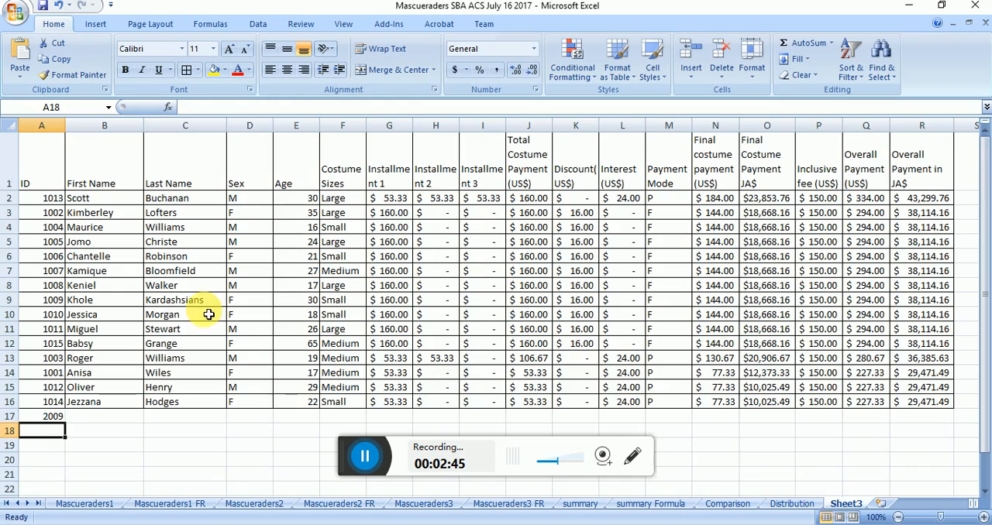
click(53, 419)
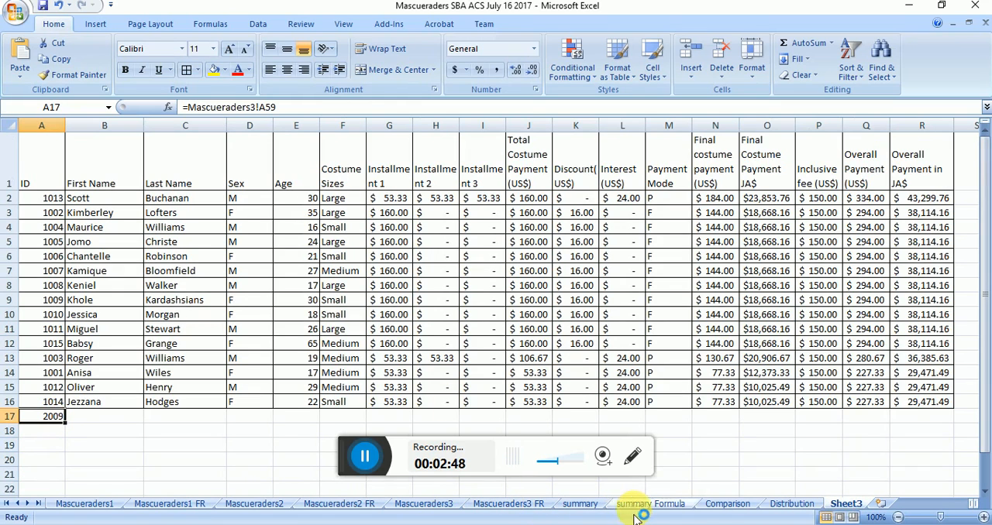
click(426, 506)
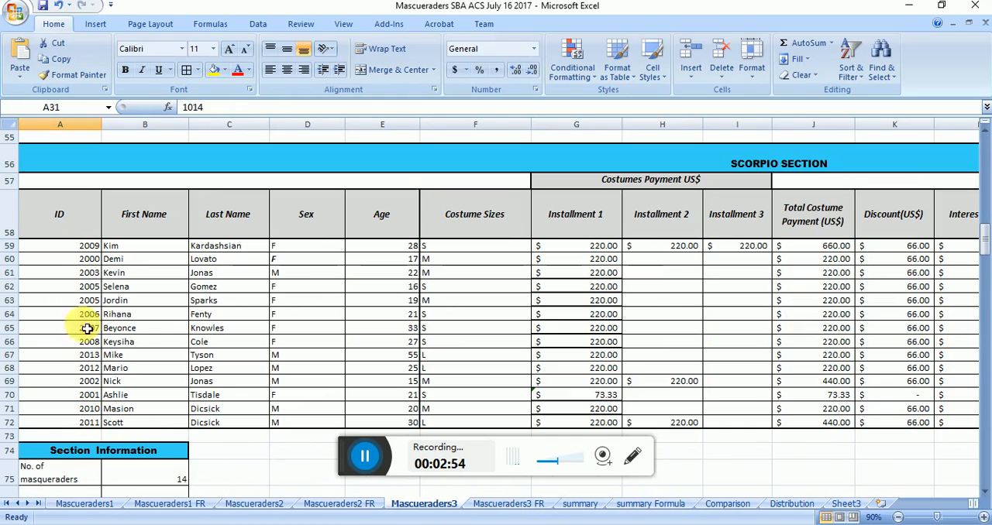
click(85, 247)
key(Down)
key(Down)
key(Down)
key(Down)
key(Down)
key(Down)
key(Down)
key(Down)
key(Down)
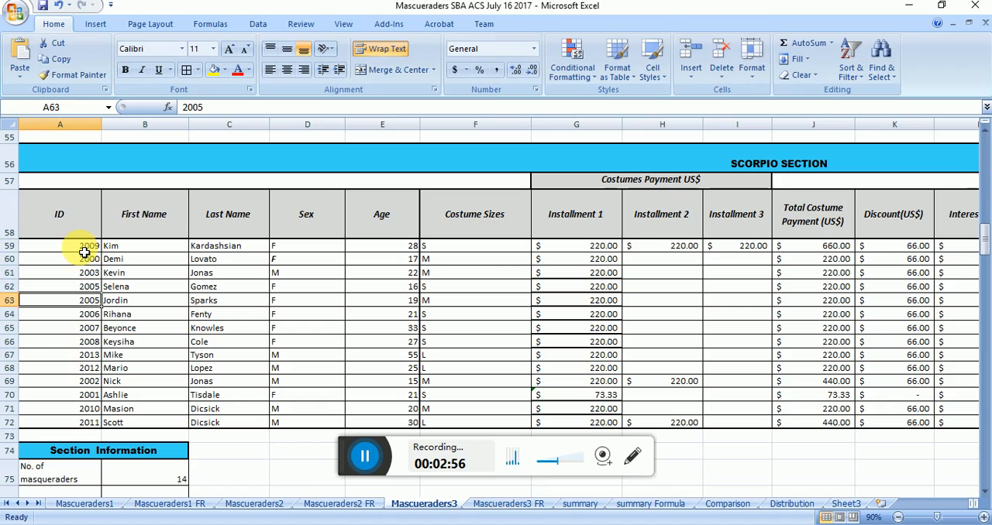
key(Down)
key(Down)
key(Down)
key(Down)
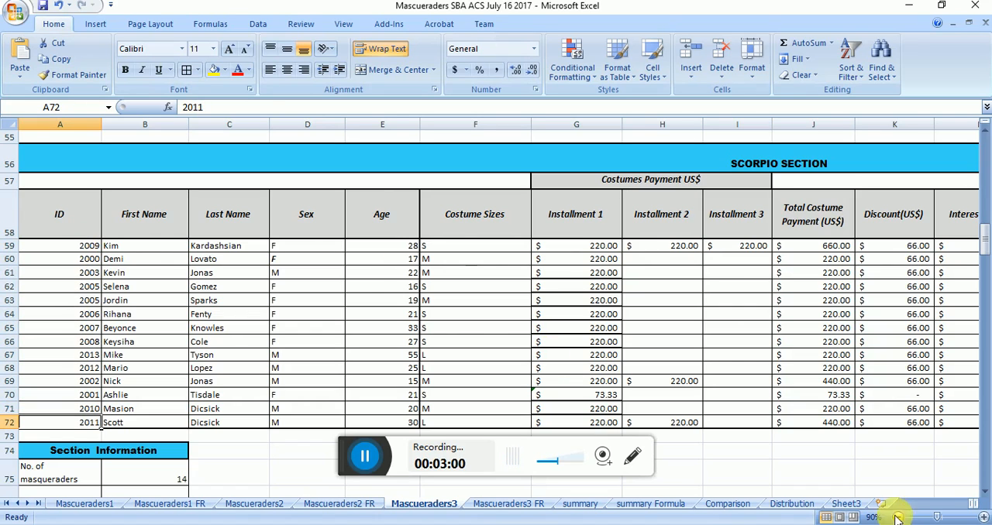
Step: Fill the linked ID formula in A17 of Sheet3 down to row 32 and delete the surplus entire rows 31 and 32
click(847, 504)
drag(66, 423, 60, 467)
click(58, 463)
key(alt+e)
key(d)
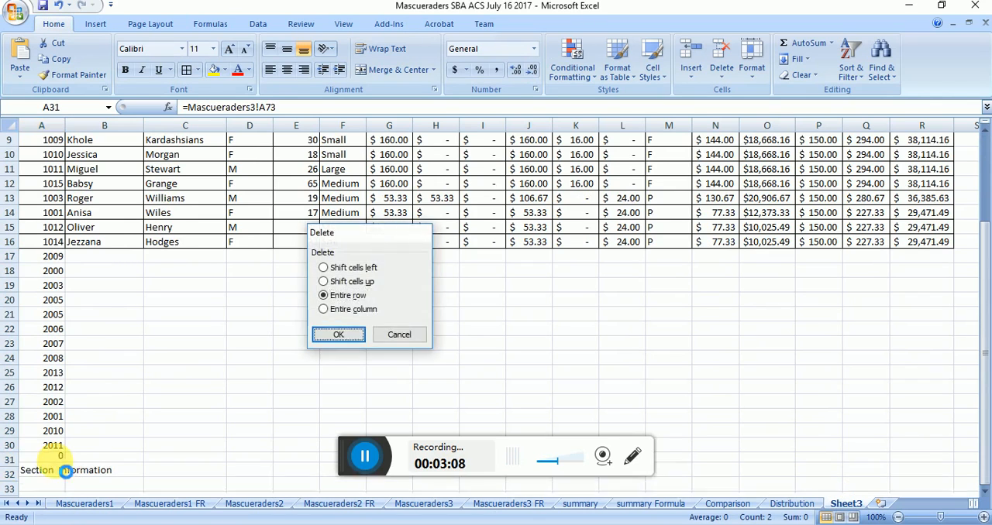
key(Return)
Step: Fill the linked ID formulas in A17:A30 across to column R to bring in all Scorpio section records
drag(54, 442, 49, 261)
drag(68, 459, 947, 381)
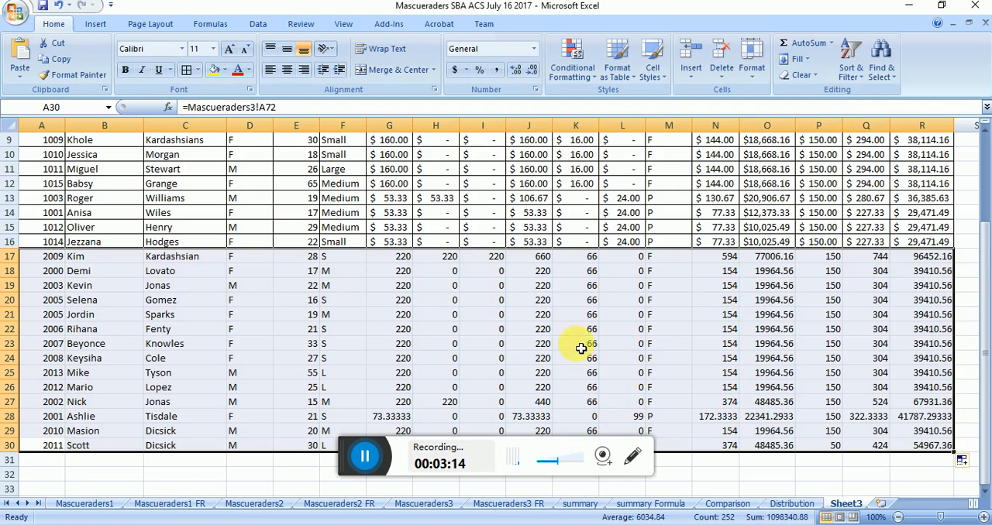
click(417, 348)
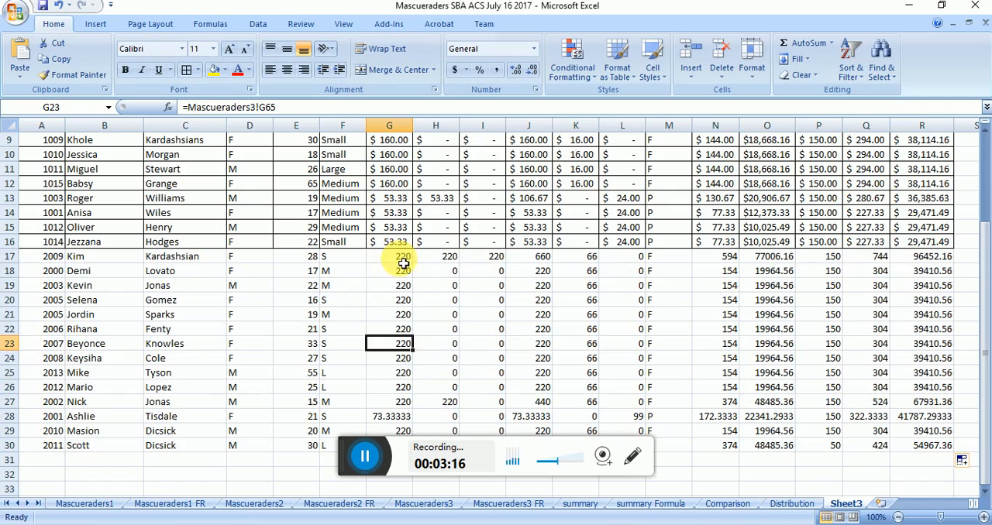
drag(406, 256, 548, 354)
click(248, 343)
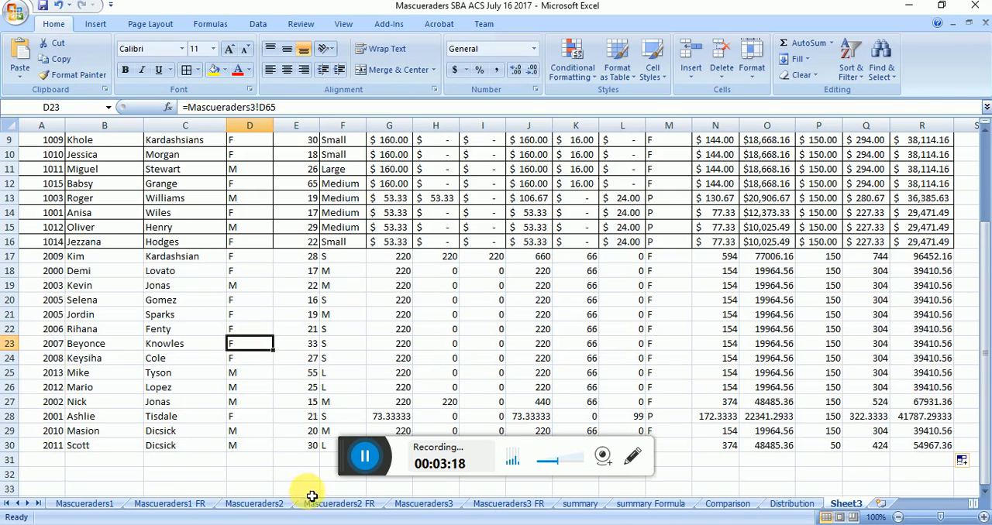
Step: Link A31 of Sheet3 to the Leo section's first ID in A103 of Mascueraders3
click(38, 462)
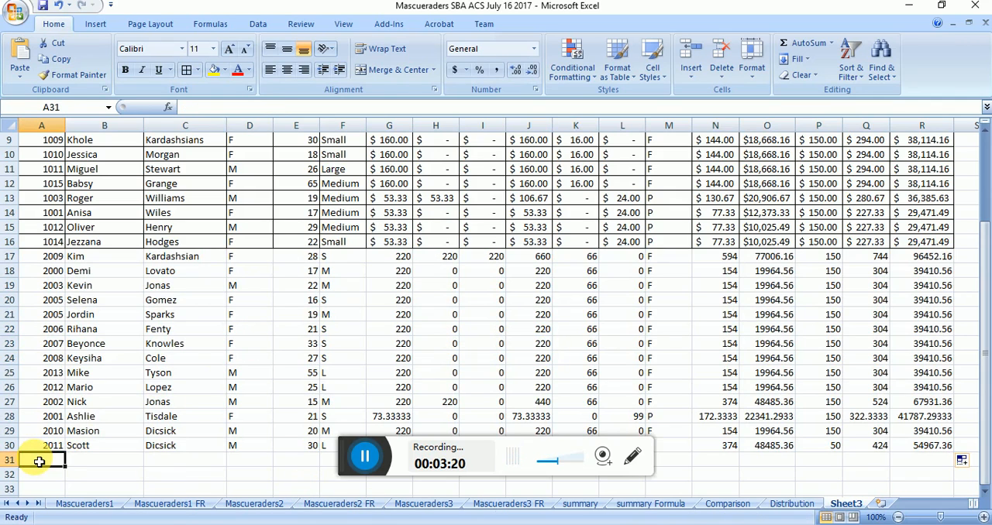
text(=)
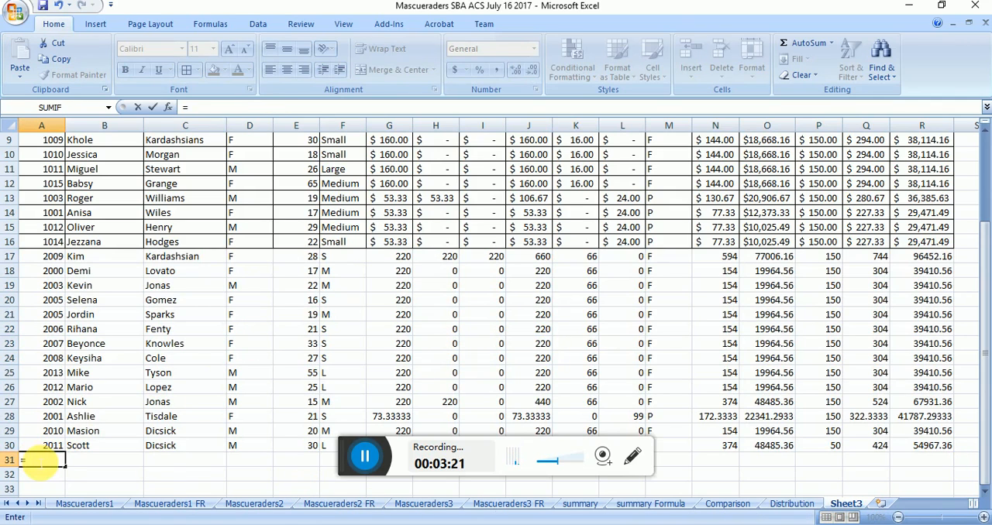
click(431, 505)
click(79, 459)
key(Down)
key(Down)
key(Down)
key(Down)
key(Down)
key(Down)
key(Down)
key(Down)
key(Down)
key(Down)
key(Down)
key(Down)
key(Down)
key(Down)
key(Down)
key(Down)
key(Down)
key(Down)
key(Down)
key(Down)
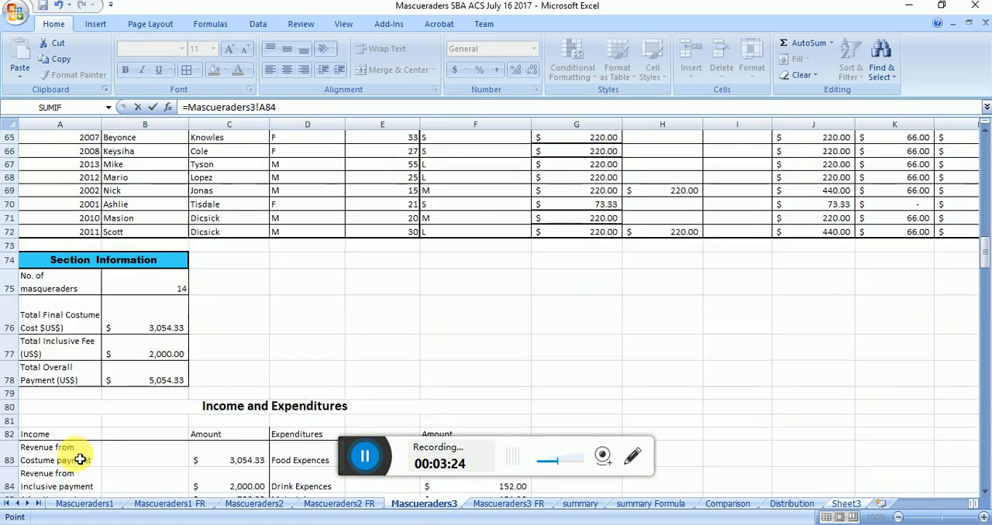
key(Down)
key(Down)
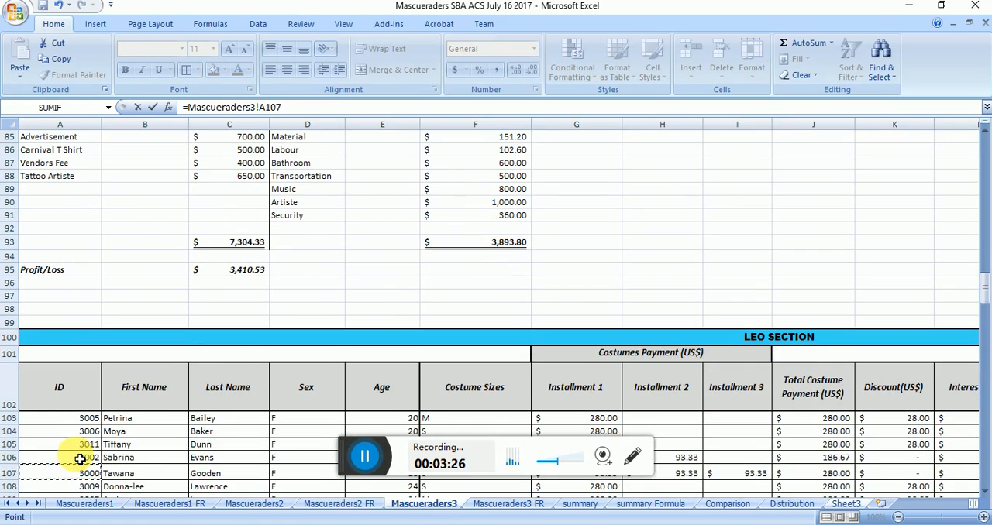
key(Return)
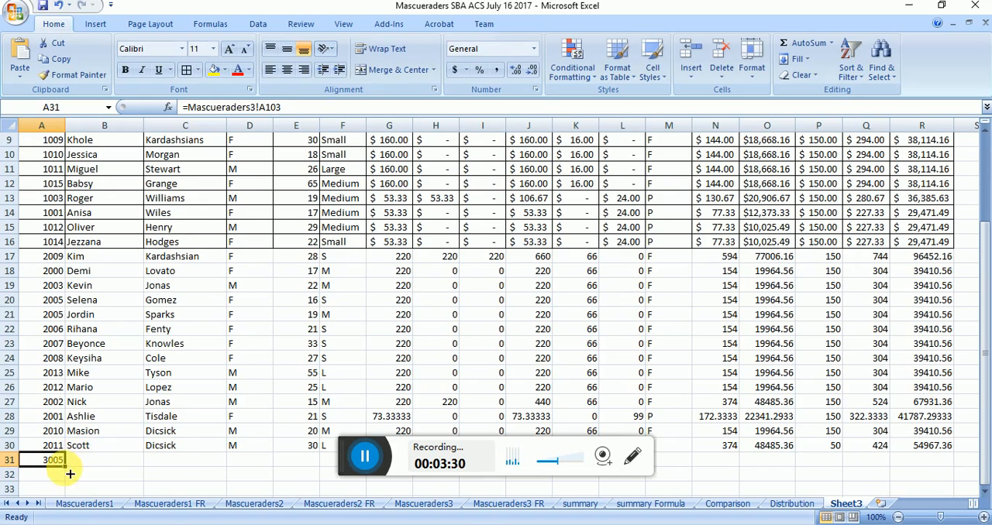
Step: Fill the linked ID formula in A31 down to row 46 and delete the surplus non-ID entries in A44:A46
drag(68, 468, 60, 381)
drag(43, 344, 48, 382)
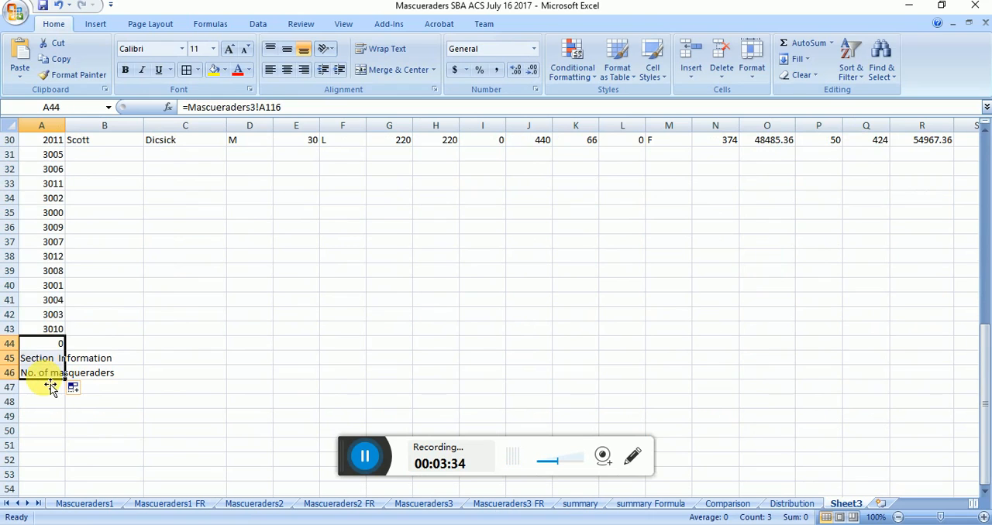
key(alt+e)
key(d)
key(Return)
Step: Fill the linked ID formulas in A31:A43 across to column R to bring in all Leo section records
key(Up)
key(Up)
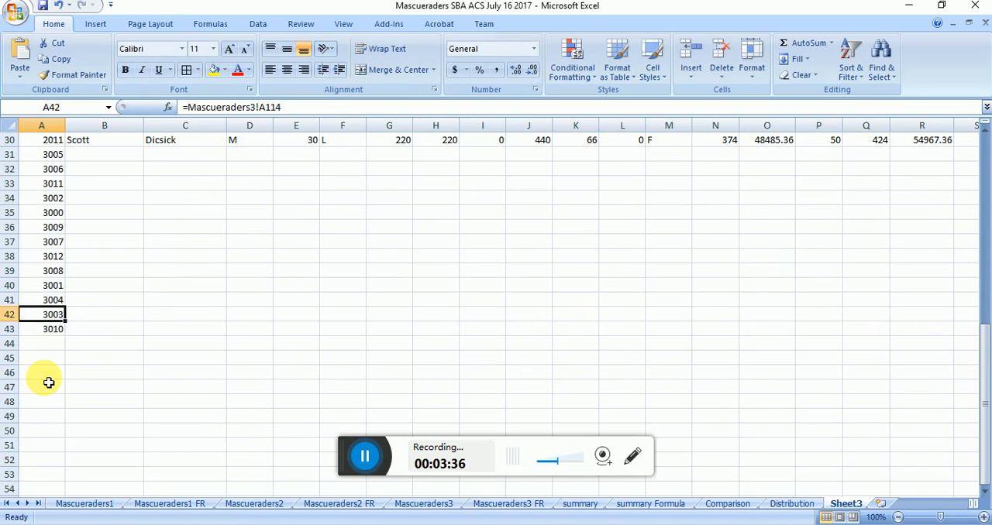
key(Down)
key(shift+Up)
key(shift+Up)
key(shift+Up)
key(shift+Up)
key(shift+Up)
key(shift+Up)
key(shift+Up)
key(shift+Up)
key(shift+Up)
key(shift+Up)
key(shift+Up)
key(shift+Up)
key(shift+Up)
key(shift+Up)
key(shift+Up)
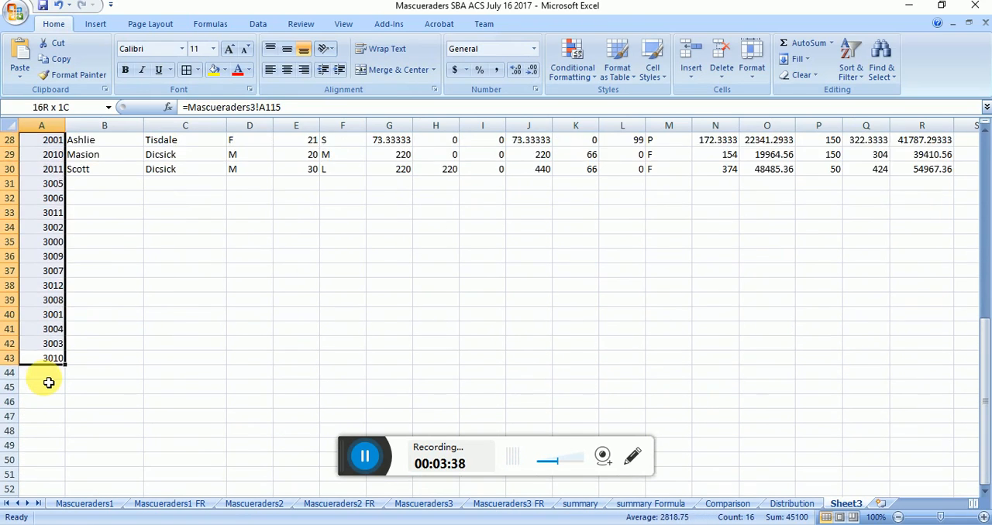
key(shift+Down)
key(shift+Down)
key(shift+Down)
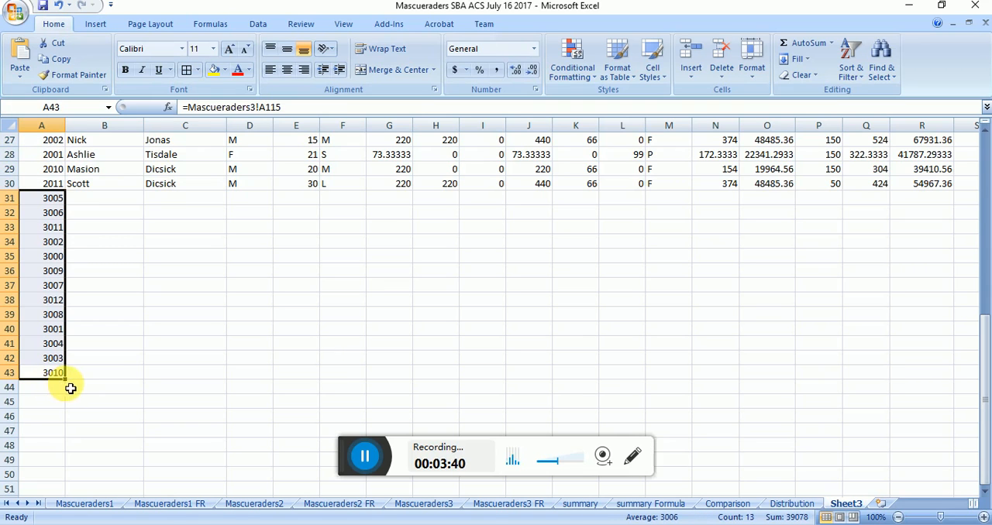
drag(65, 379, 945, 368)
click(663, 358)
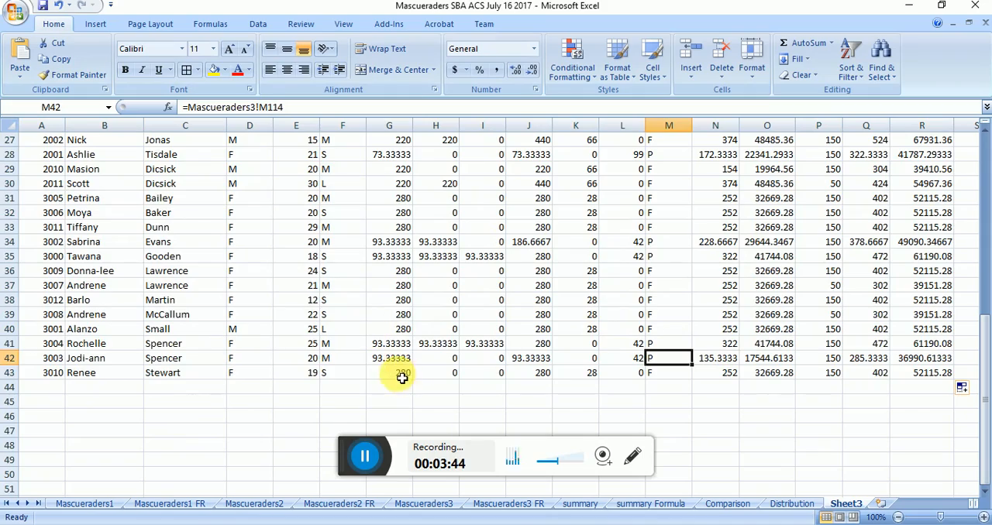
Step: Apply the dollar accounting format to the amounts in G17:L43 and N17:R43, and add borders to all records in A2:R43
drag(403, 376, 608, 359)
click(455, 70)
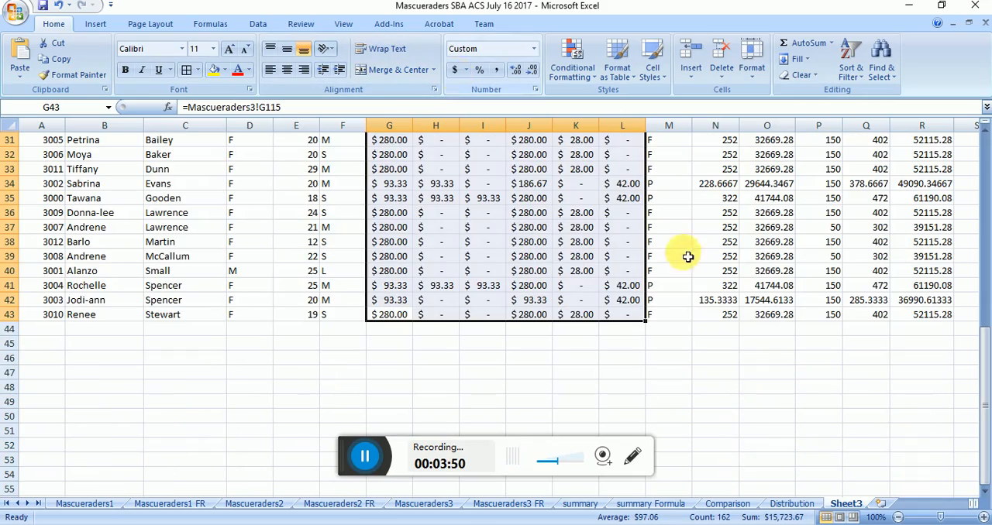
drag(721, 317, 34, 202)
click(457, 70)
click(186, 70)
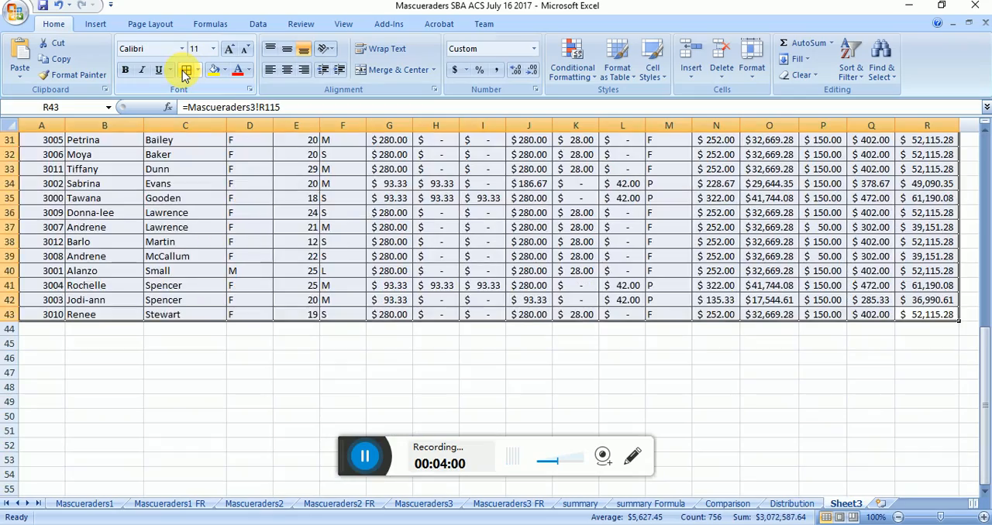
key(Up)
key(Up)
key(Up)
key(Up)
key(Up)
key(Up)
key(Up)
key(Up)
key(Up)
key(Up)
key(Up)
key(Up)
key(Up)
key(Up)
key(Up)
key(Up)
key(Up)
key(Up)
key(Up)
key(Up)
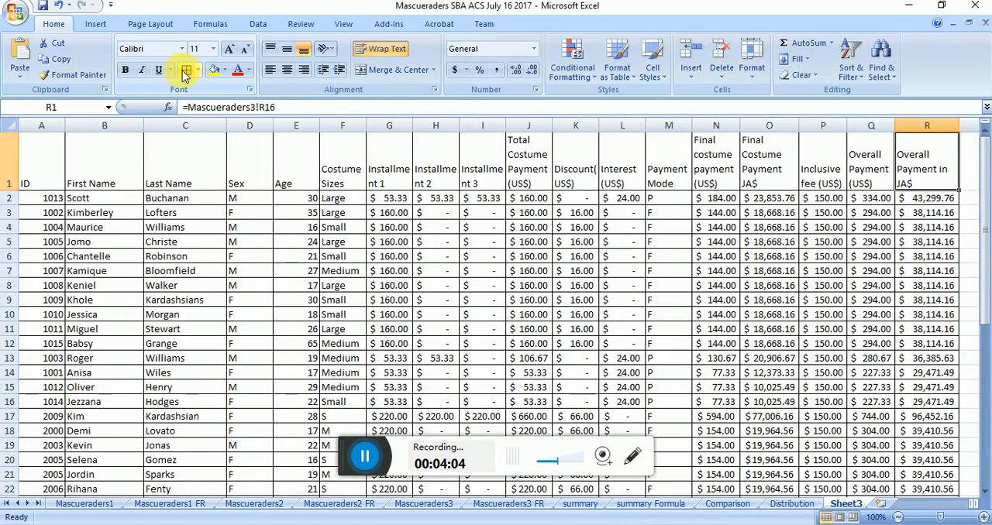
Step: Start saving a copy of the workbook and create a Documents folder named ITSI Video Lesson on Data Exporting Spreadsheet to Database for Importing July 2017
key(alt+f)
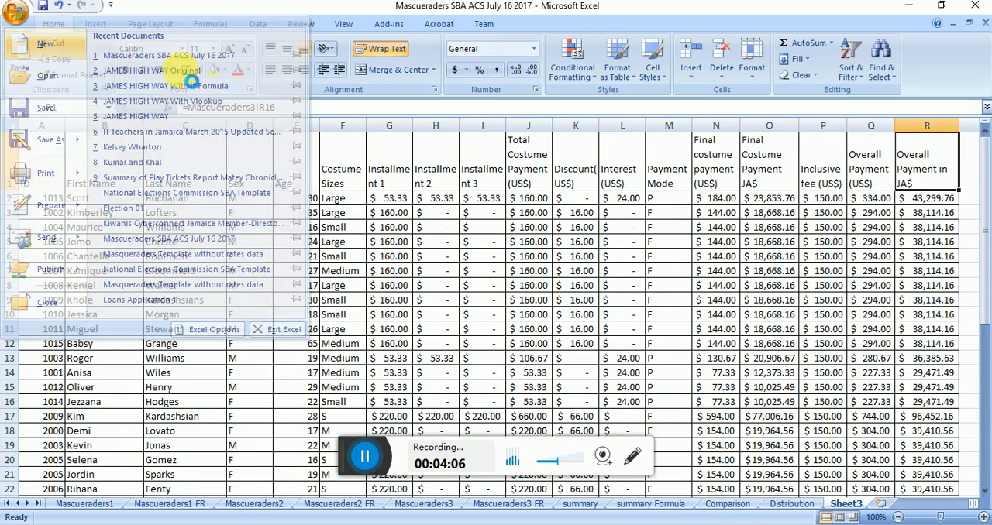
key(p)
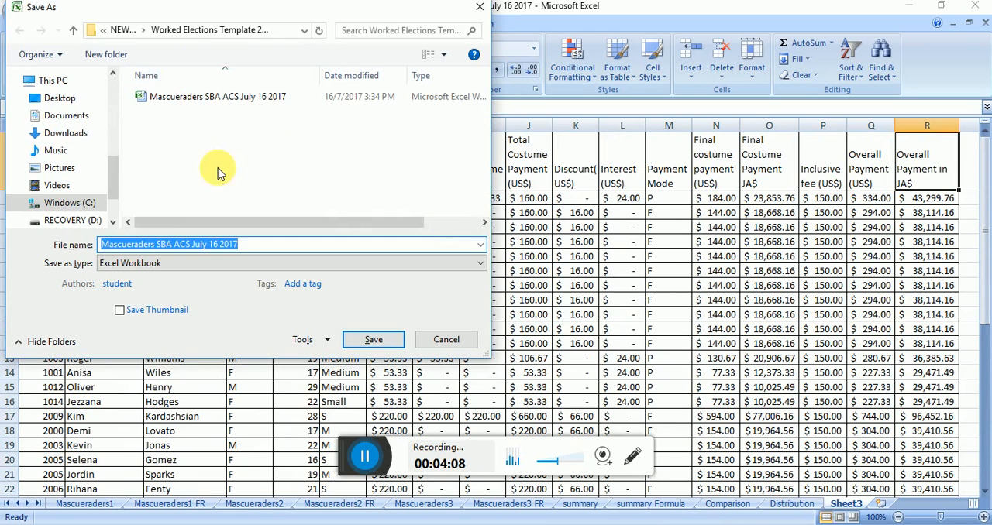
click(68, 116)
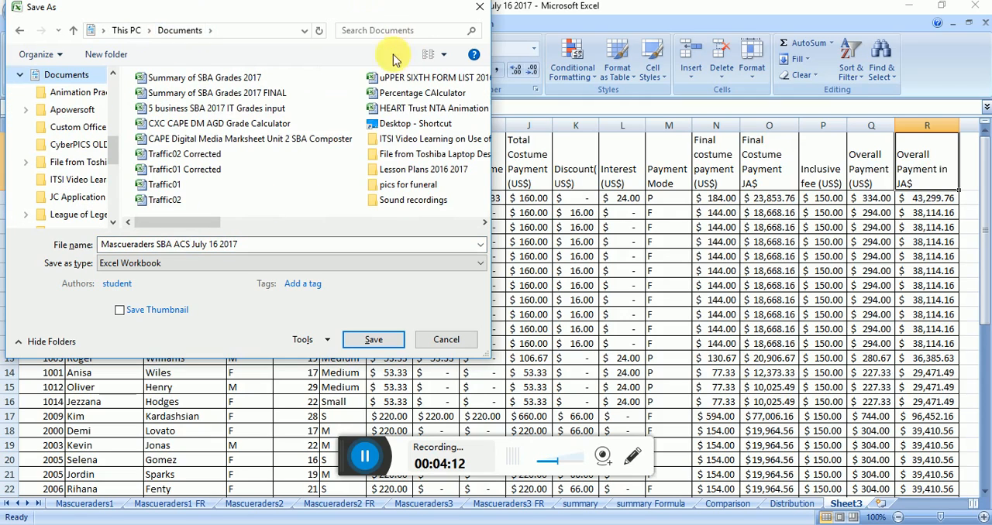
click(106, 54)
text(ITI)
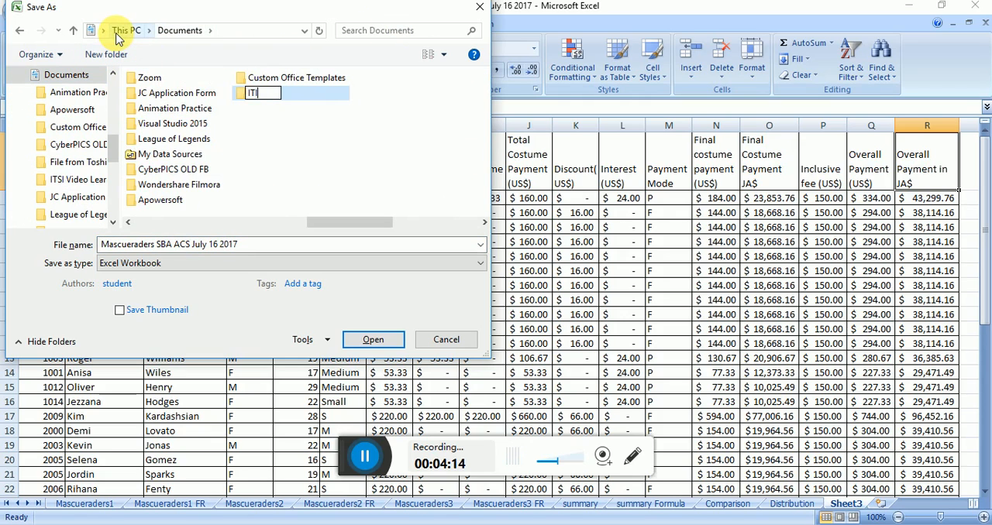
text(I Vide)
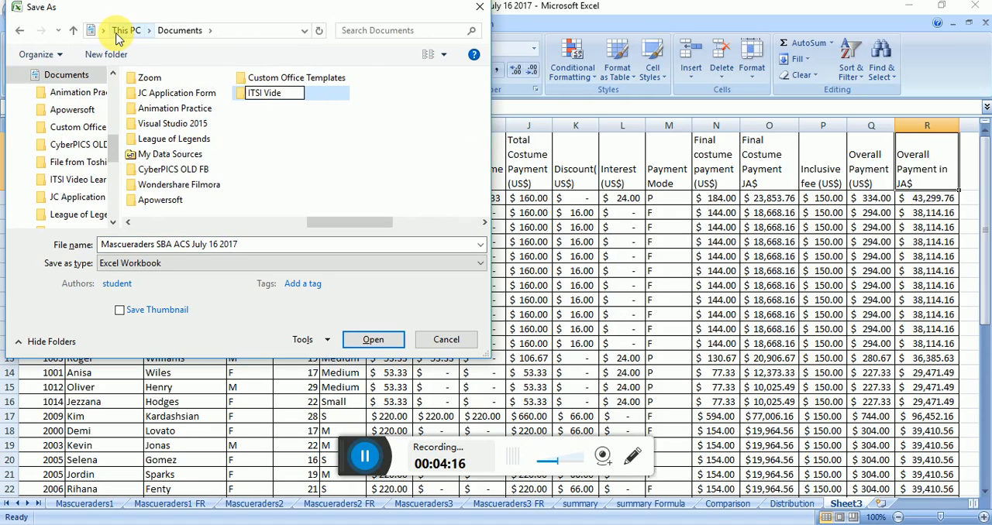
text(o Lesson on Data Expor)
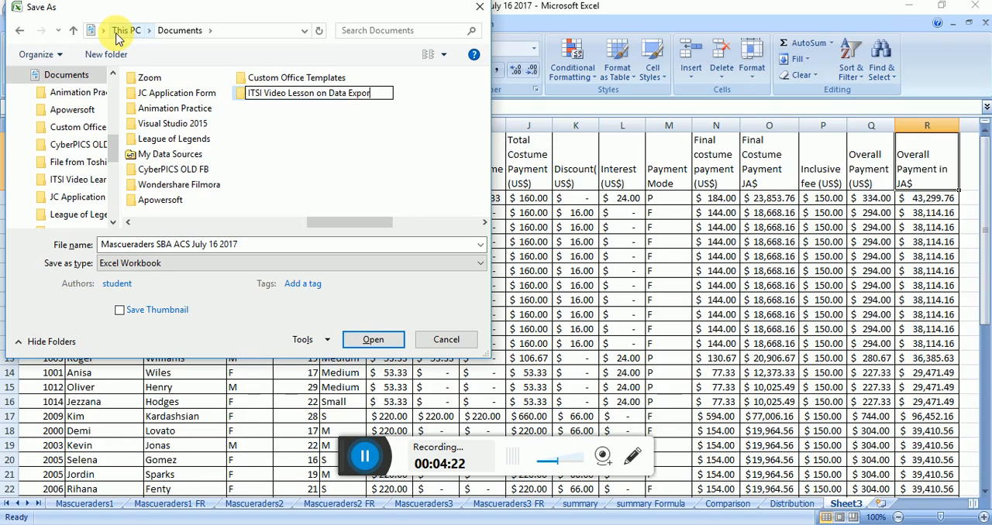
text(ting Spreadsheet)
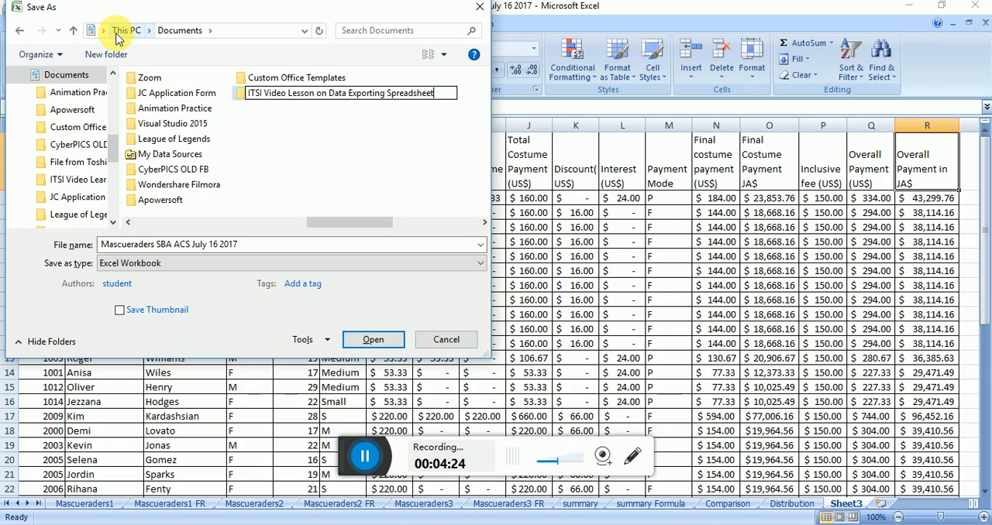
text( to Database fo)
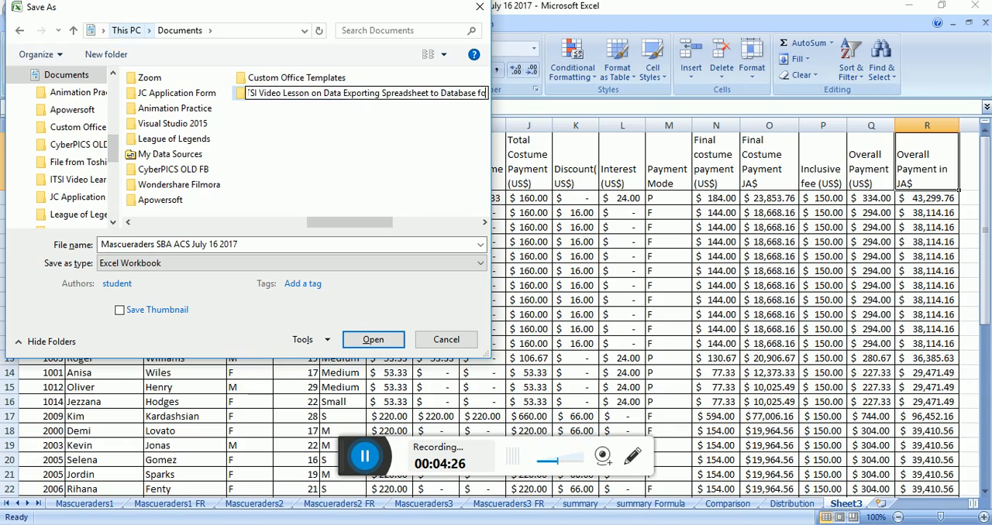
text(r Inporting )
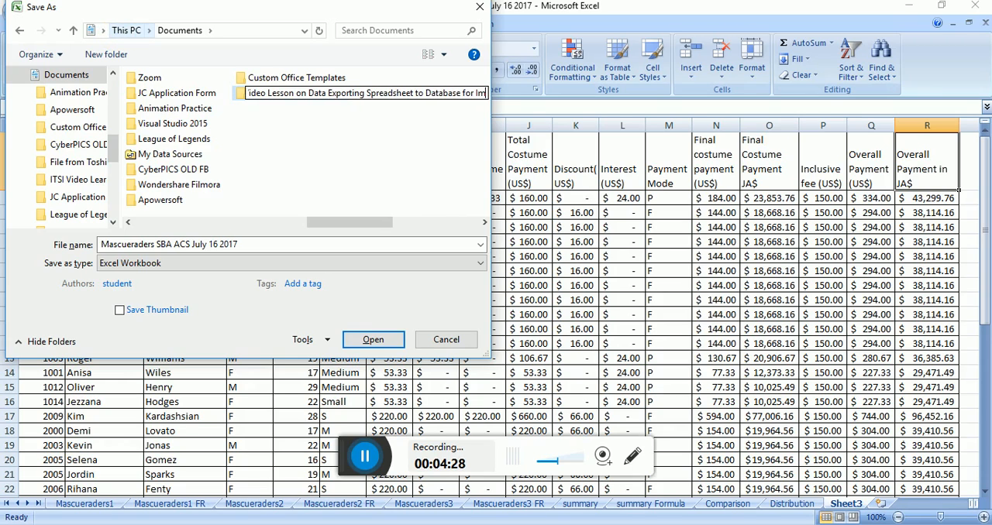
text(July 2017)
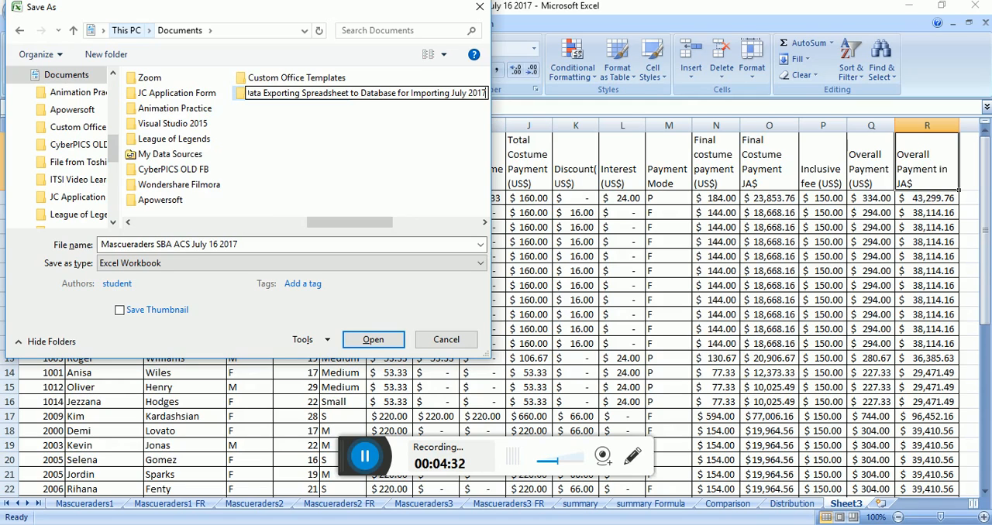
key(Return)
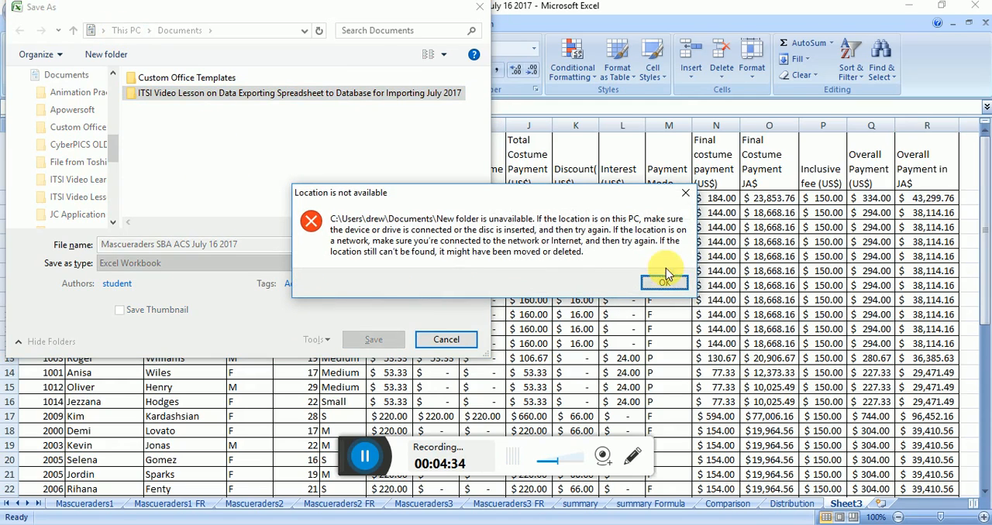
click(663, 286)
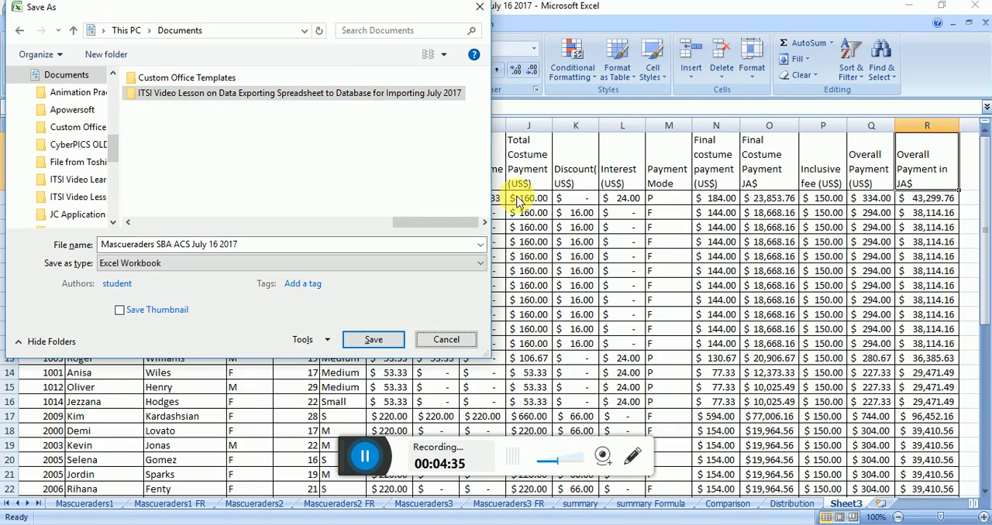
Step: Save the workbook as Mascueraders inside the new ITSI Video Lesson folder
double_click(378, 93)
click(282, 243)
text(MA)
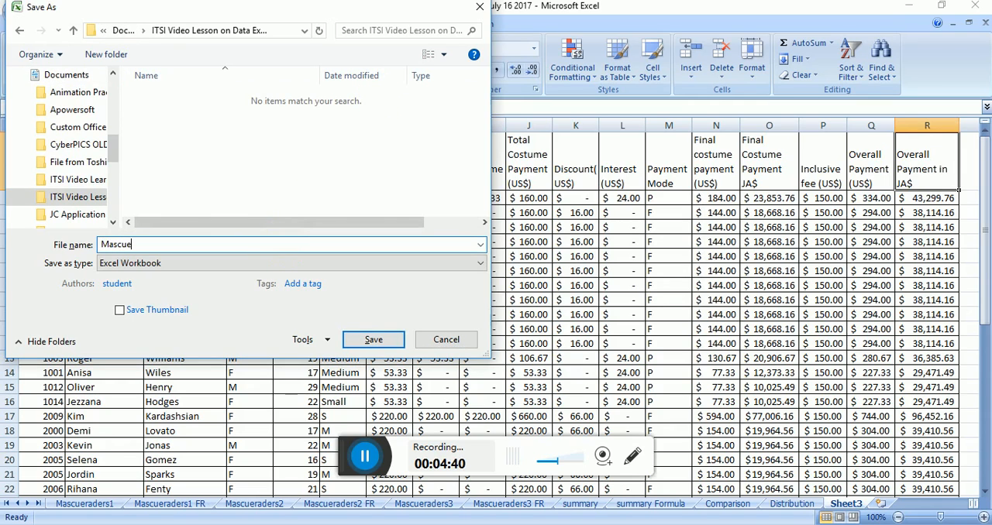
key(Return)
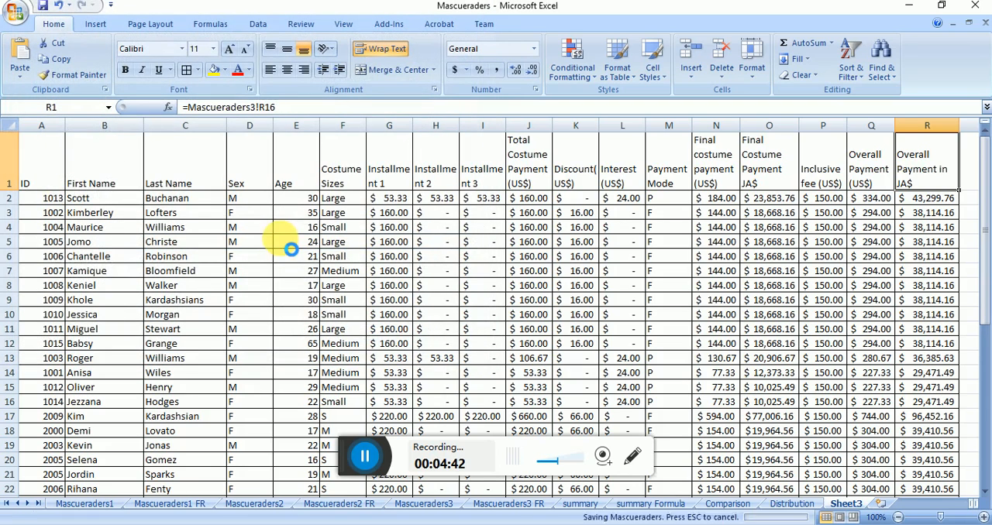
Step: Rename Sheet3 as MasDatabase
click(843, 505)
text(MasData)
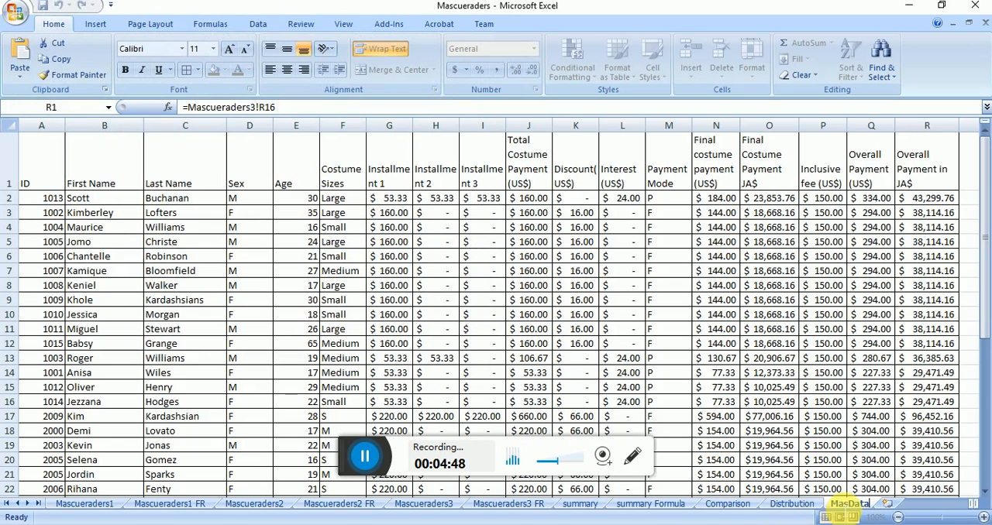
text(b)
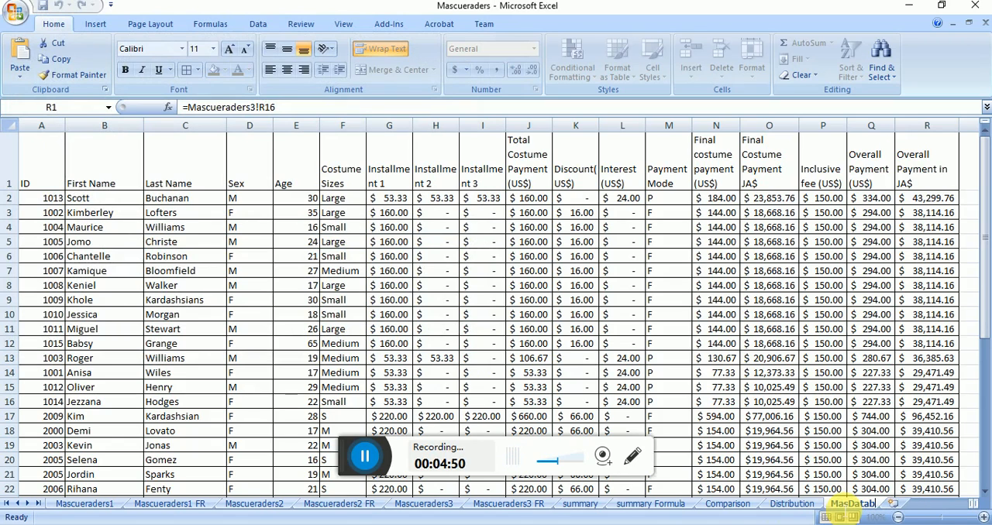
text(ase)
key(Return)
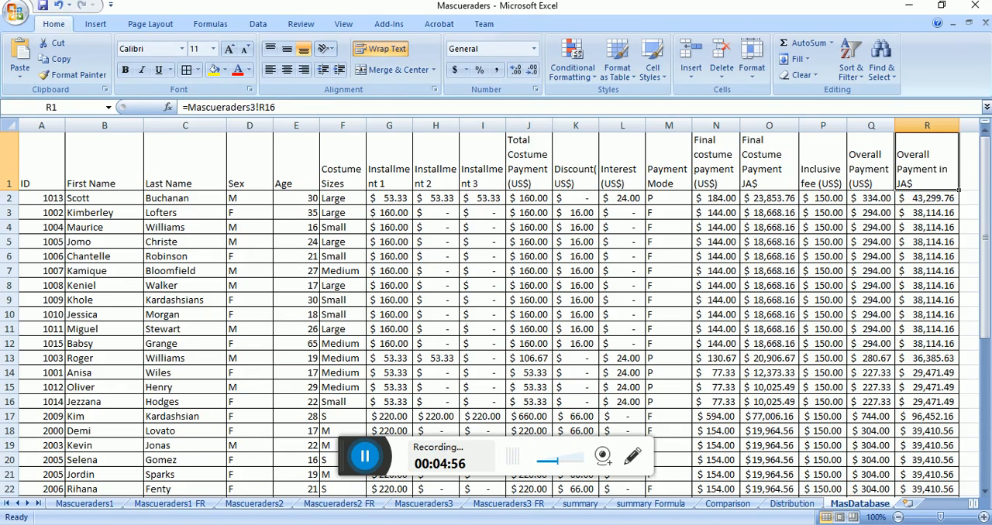
Step: Examine the Sections table on Mascueraders3, with its section IDs, section names and costume and installment charges
click(263, 302)
key(Up)
key(Up)
key(Up)
key(Up)
key(Up)
key(Up)
key(Up)
key(Up)
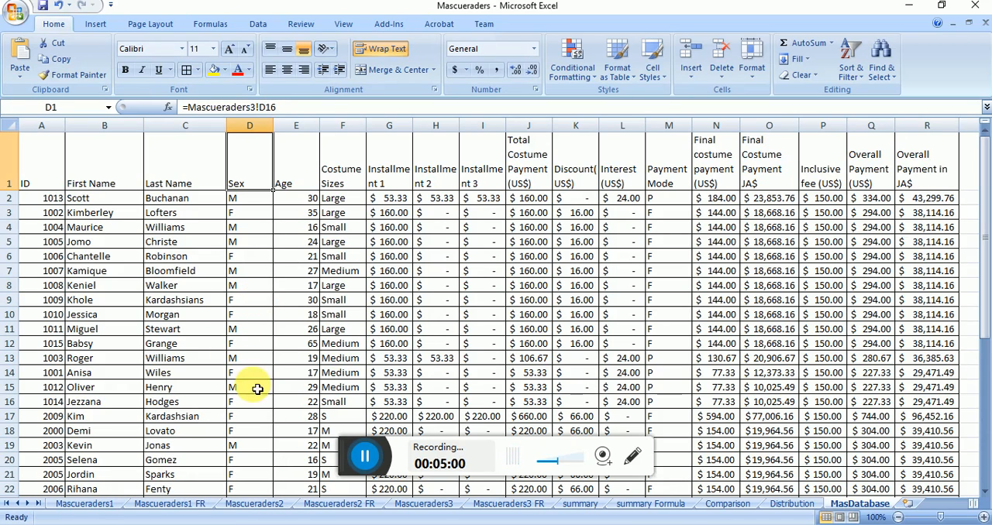
click(407, 504)
click(230, 300)
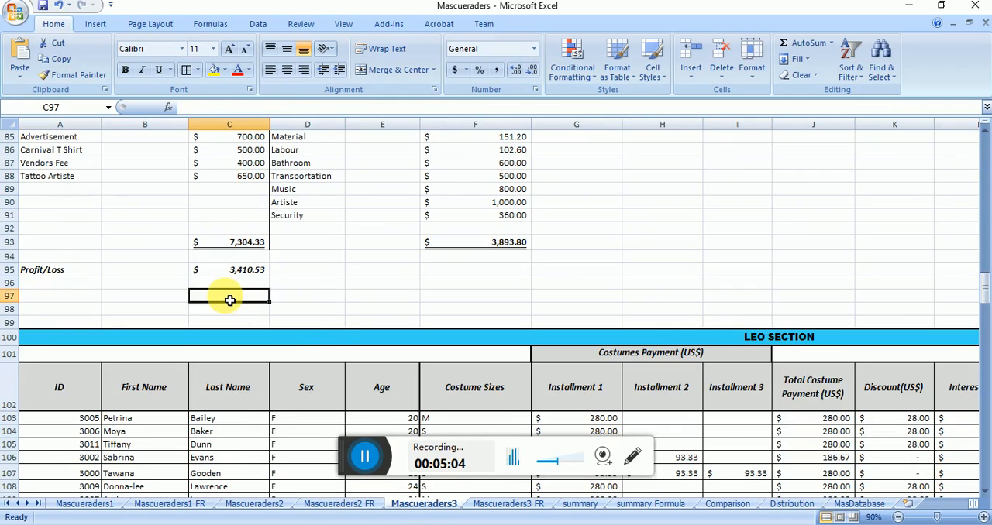
key(Page_Up)
key(Page_Up)
key(Page_Up)
key(Page_Up)
key(Page_Up)
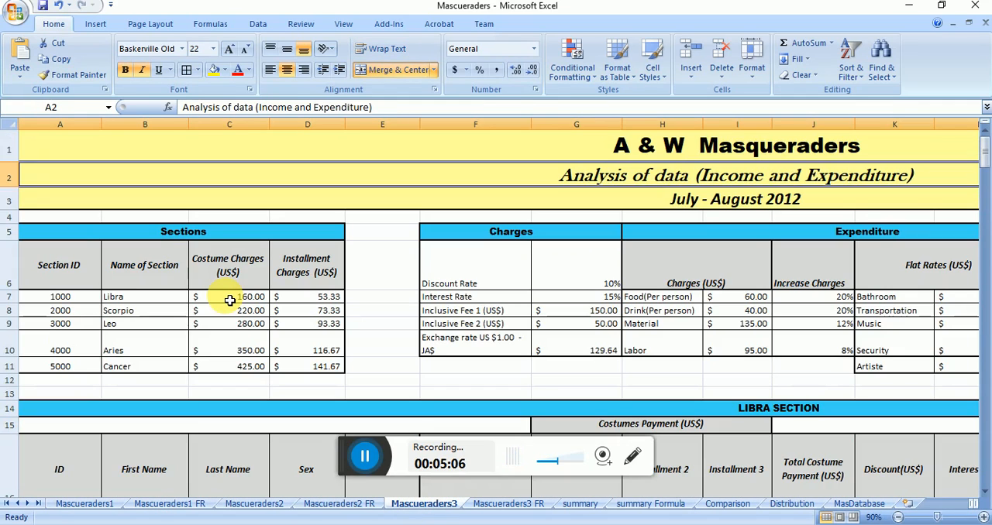
click(68, 267)
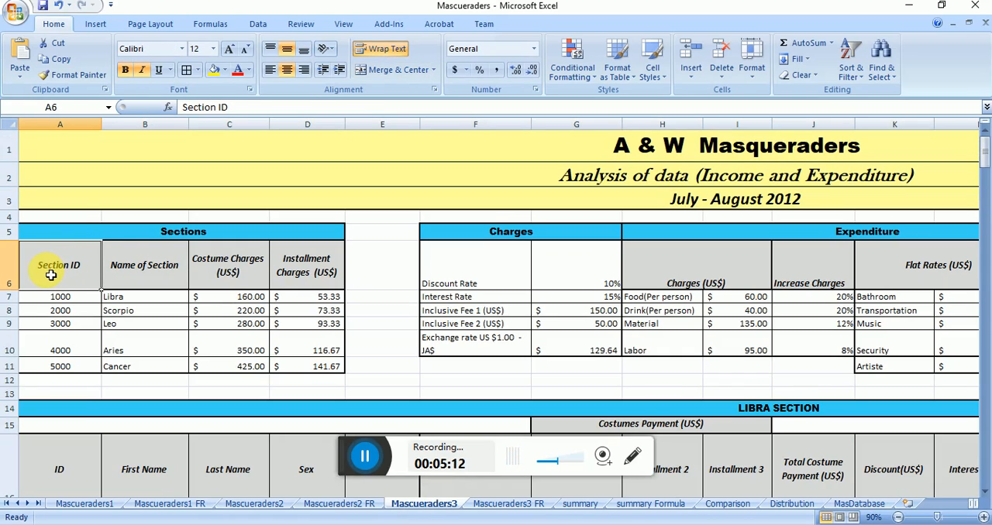
Step: Insert a new blank worksheet after MasDatabase
click(908, 503)
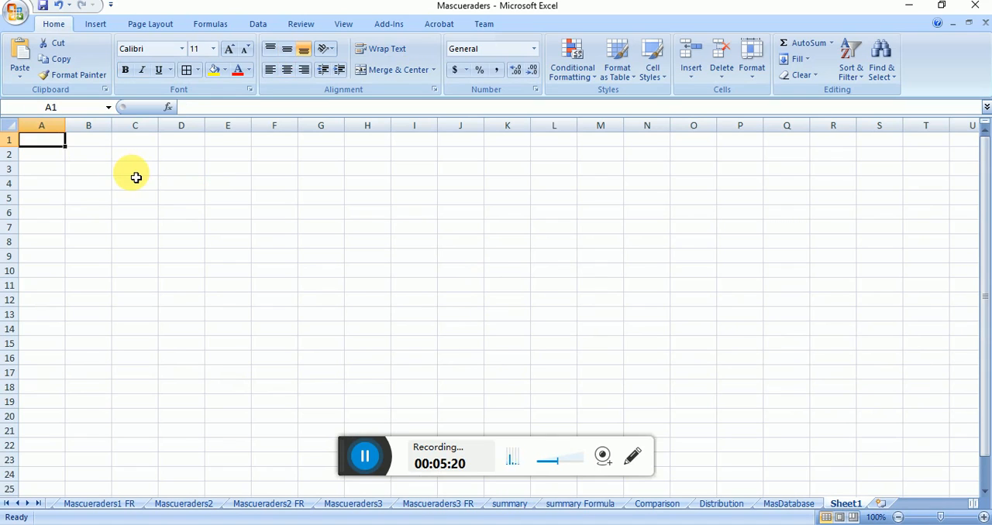
Step: Link A1 to the Section ID heading in Mascueraders3!A6, fill the formula across to D1, and wrap the heading text
text(=)
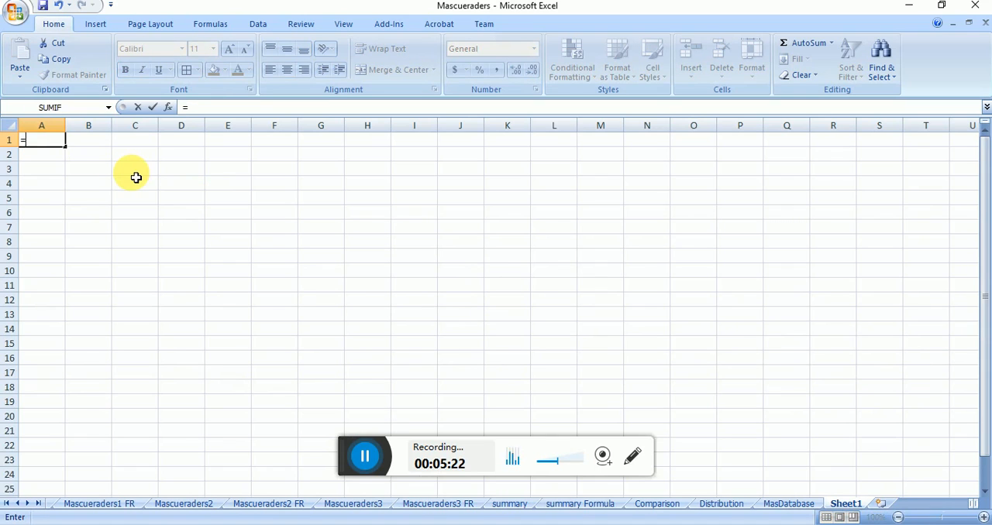
click(364, 506)
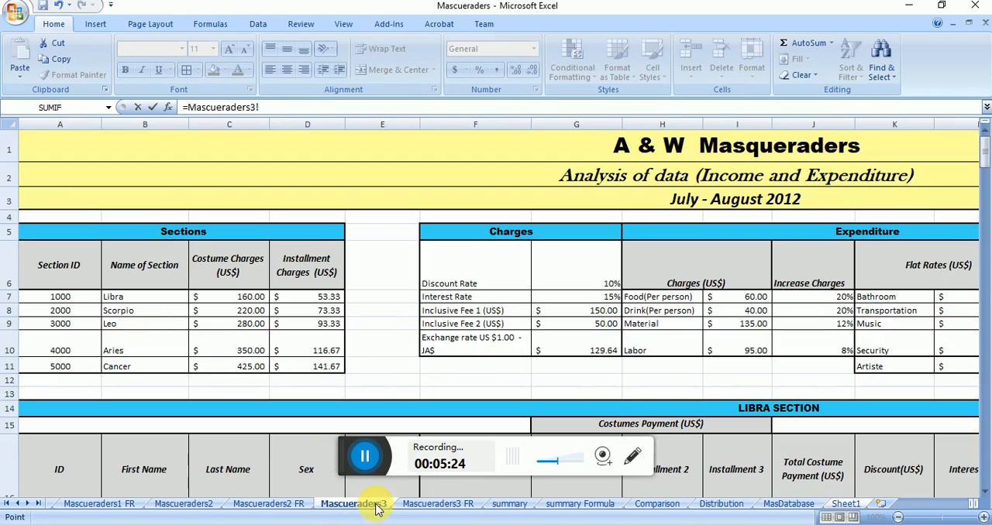
key(Return)
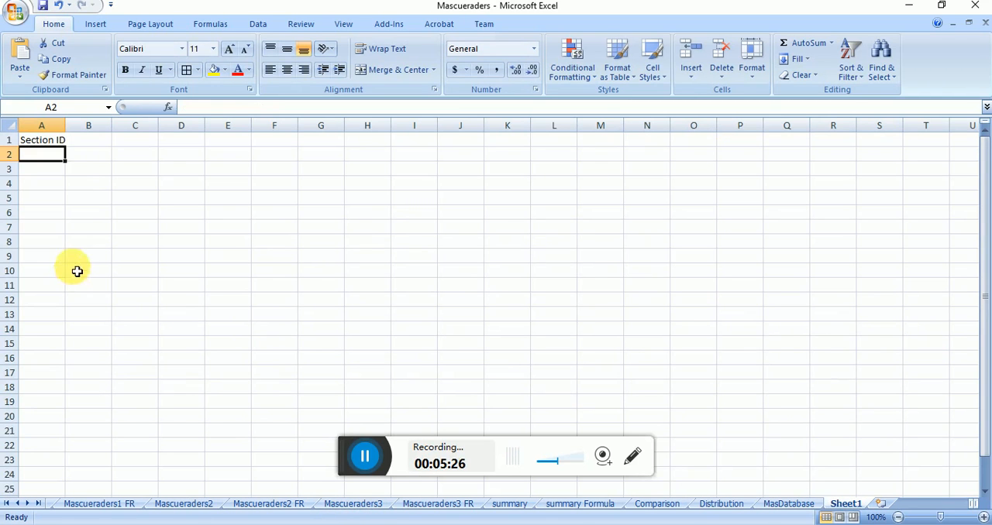
click(56, 145)
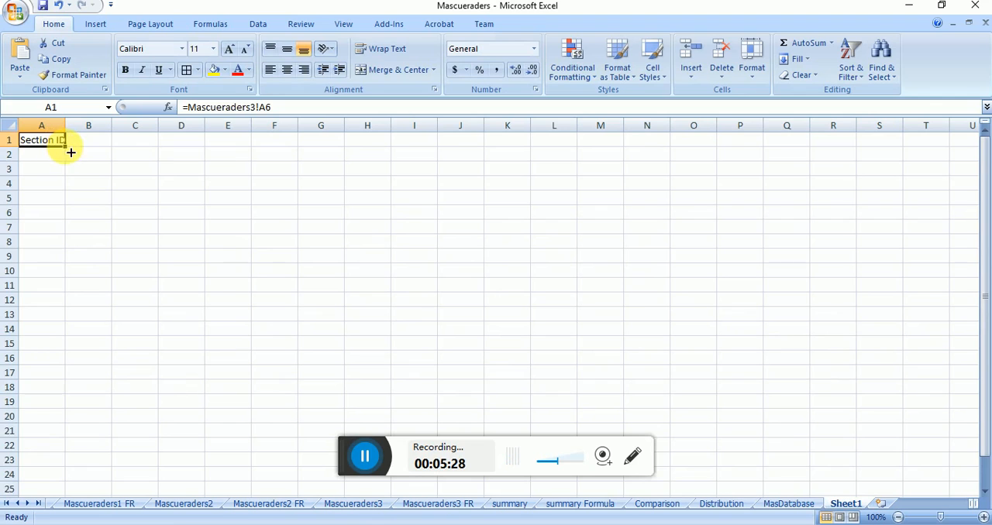
drag(67, 147, 204, 154)
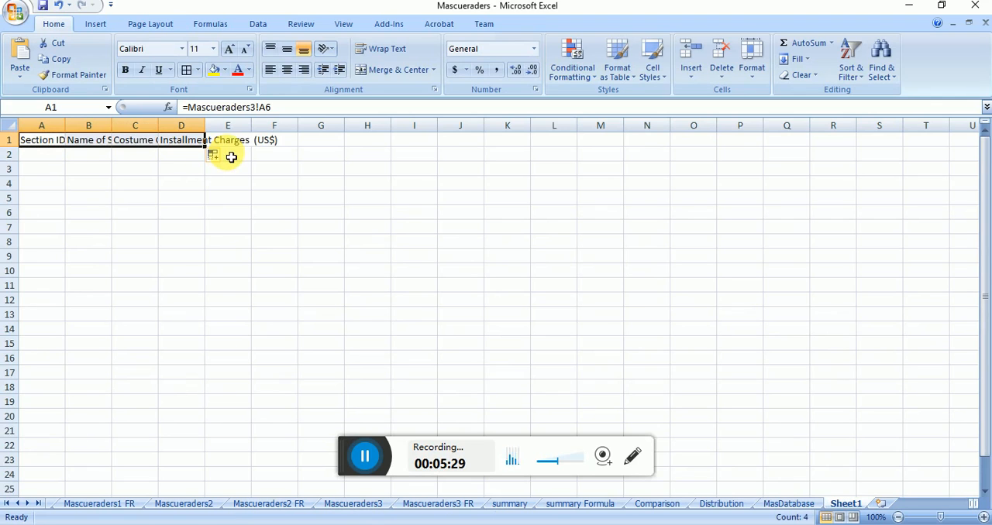
click(393, 61)
Step: Fill the linked formulas in A1:D1 down to row 6 to bring in the five section records
drag(205, 190, 254, 200)
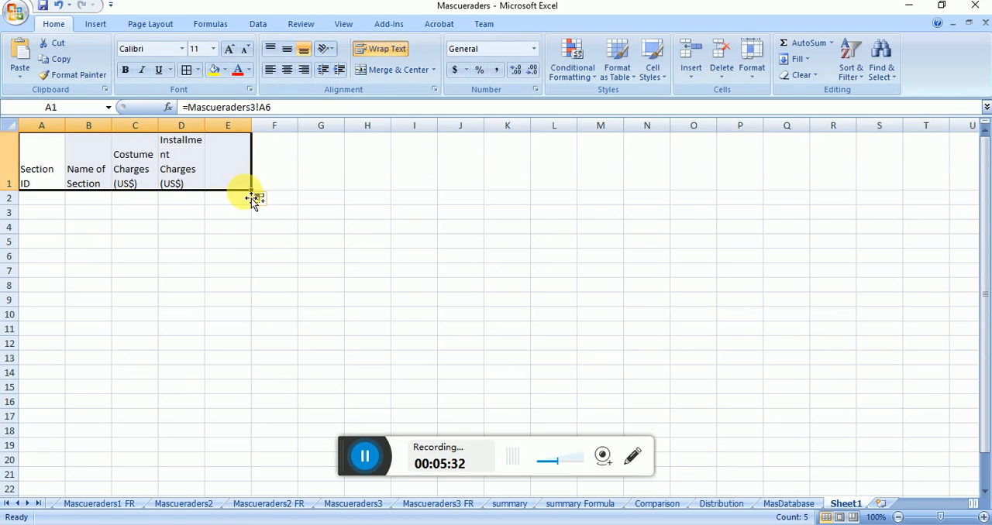
click(185, 180)
drag(36, 168, 199, 164)
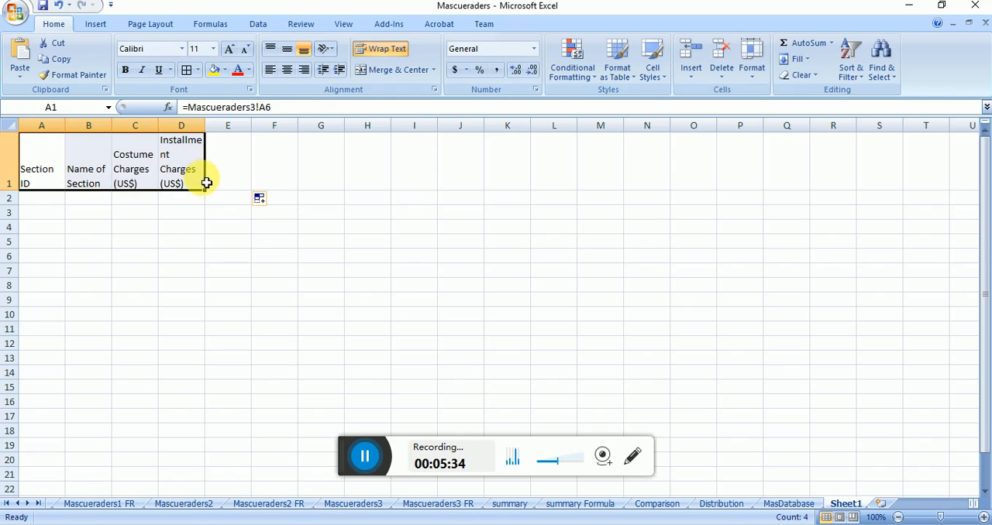
drag(209, 195, 206, 268)
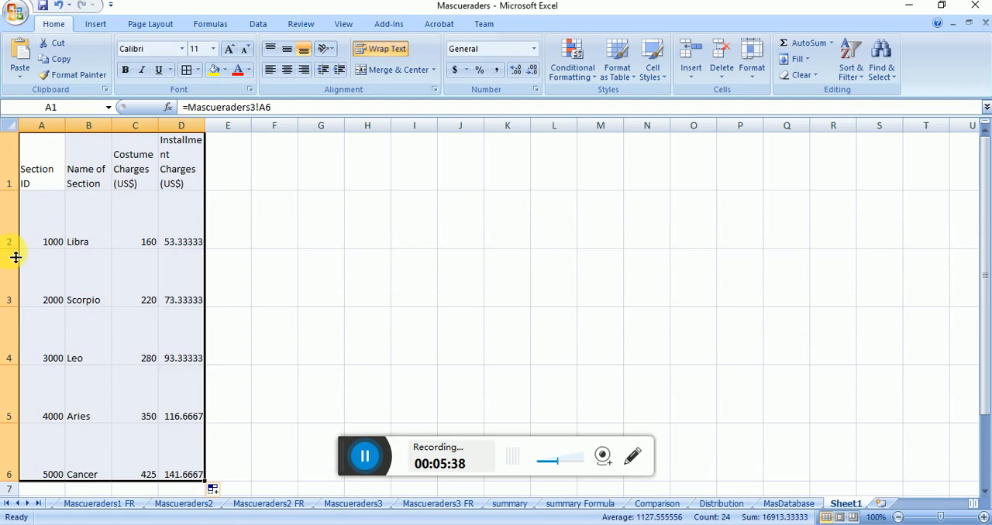
Step: Reduce the heights of rows 2 to 6 so each section record takes a single line
drag(16, 250, 15, 206)
drag(16, 269, 17, 220)
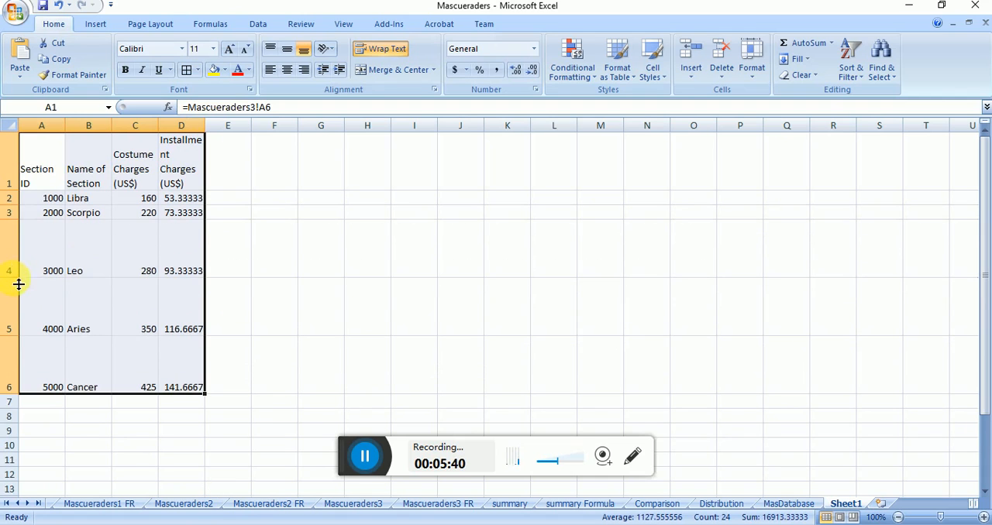
drag(18, 279, 18, 235)
drag(13, 294, 14, 249)
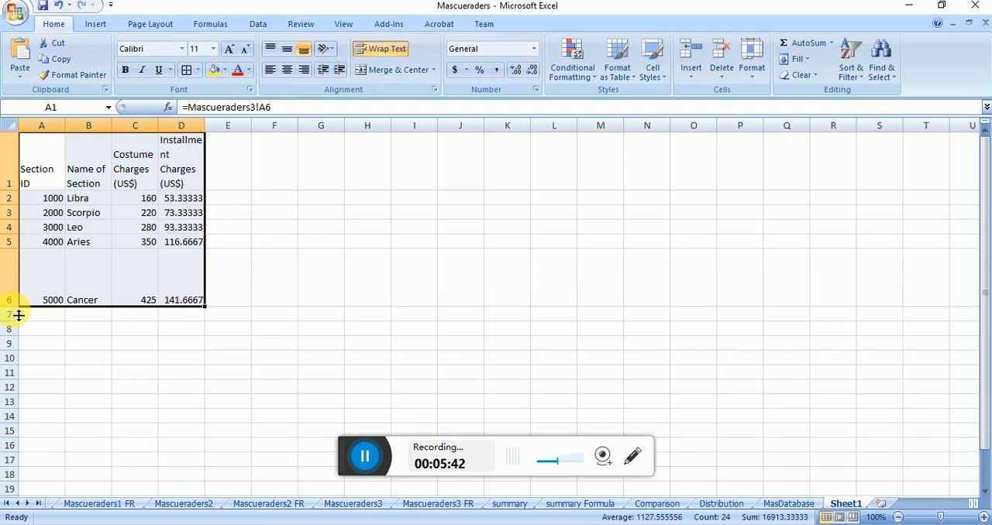
drag(18, 316, 19, 263)
click(128, 329)
Step: Apply the $ English (Jamaica) accounting format to the costume and installment charges in C2:D6
drag(136, 198, 186, 255)
click(465, 71)
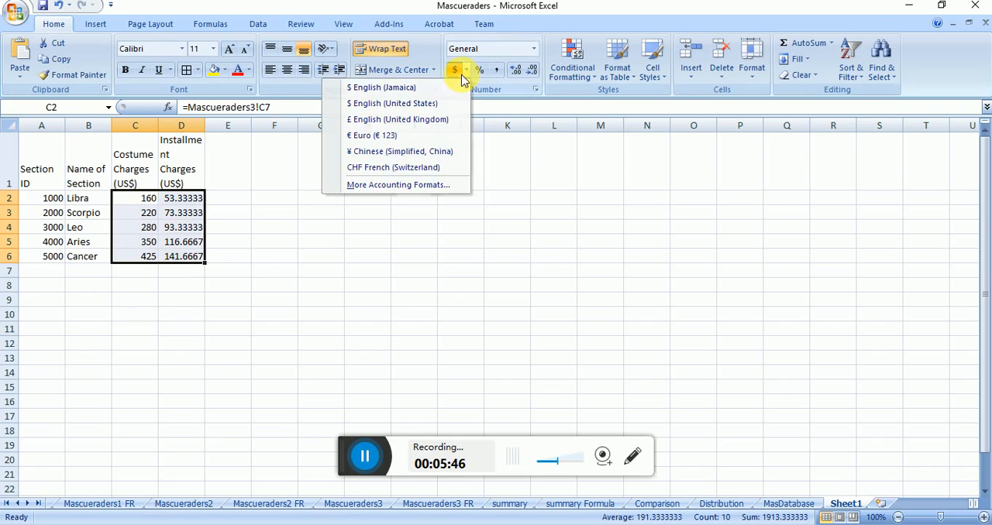
click(387, 89)
Step: Add borders around all cells in A1:D6 and make the headings in row 1 bold
drag(53, 179, 194, 255)
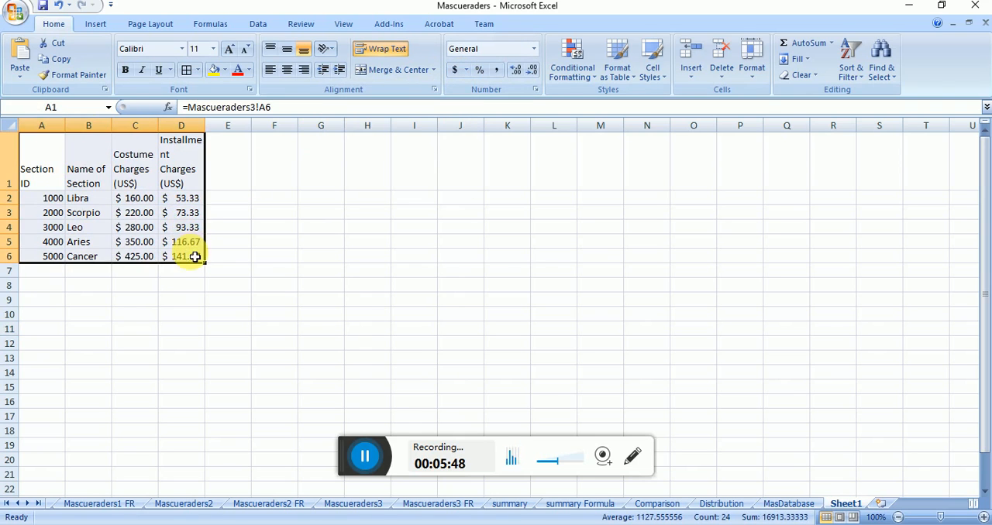
click(186, 70)
click(183, 151)
drag(139, 157, 38, 158)
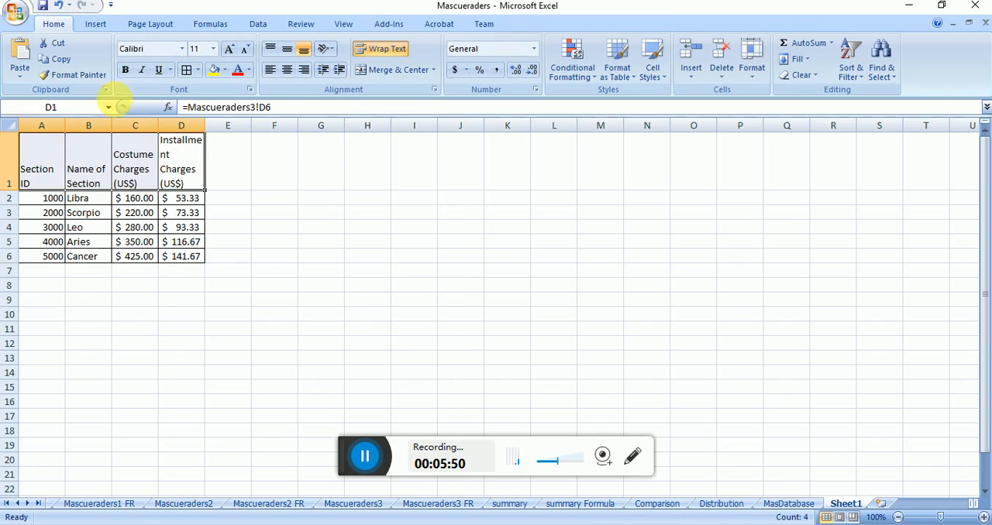
click(125, 70)
click(233, 185)
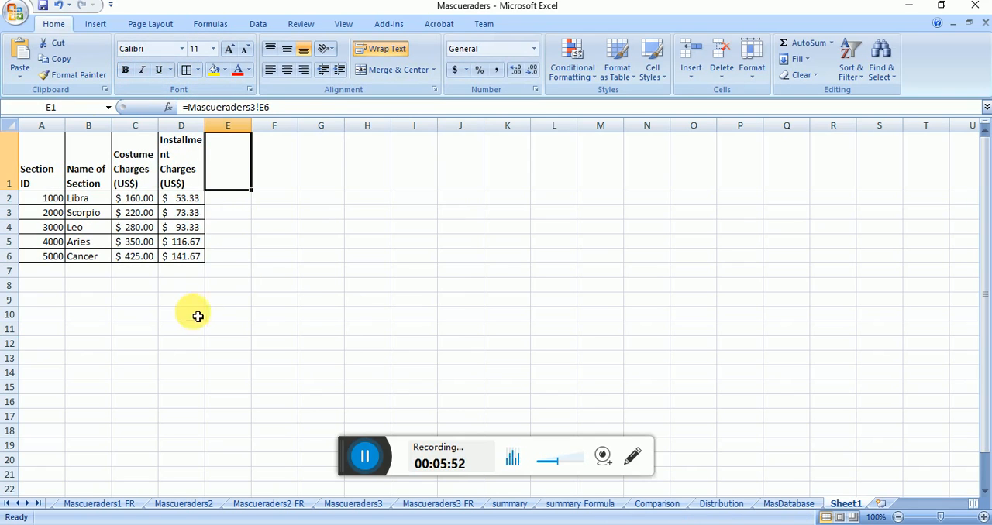
Step: Rename Sheet1 as Section Rates
click(845, 505)
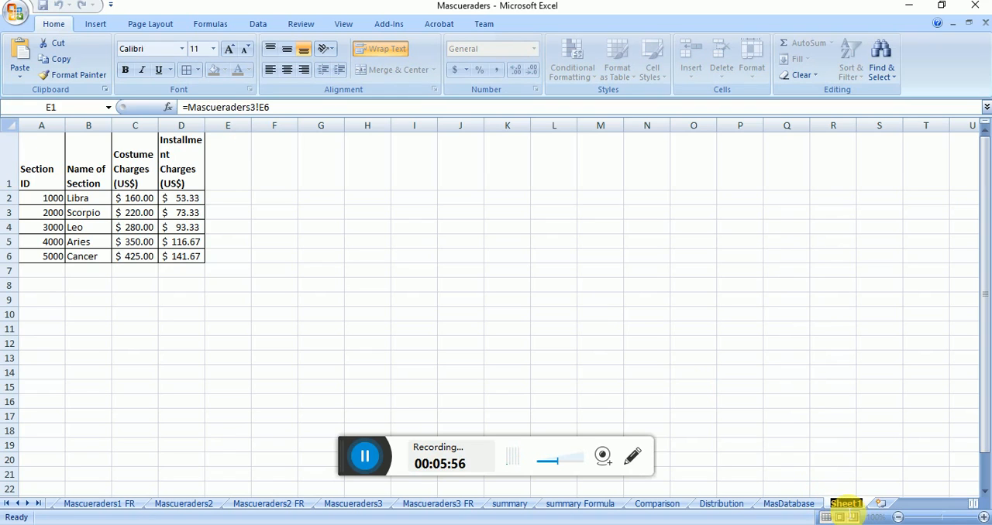
text(Section Rate)
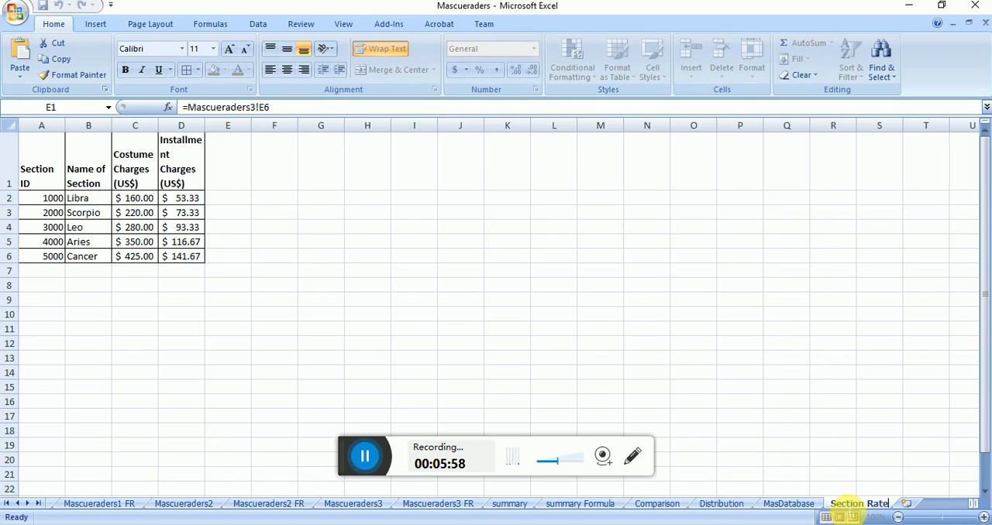
text(s)
key(Return)
Step: Name the Sections table range A6:D11 on Mascueraders3 as MasSectionRatesTable, with Workbook scope
click(802, 505)
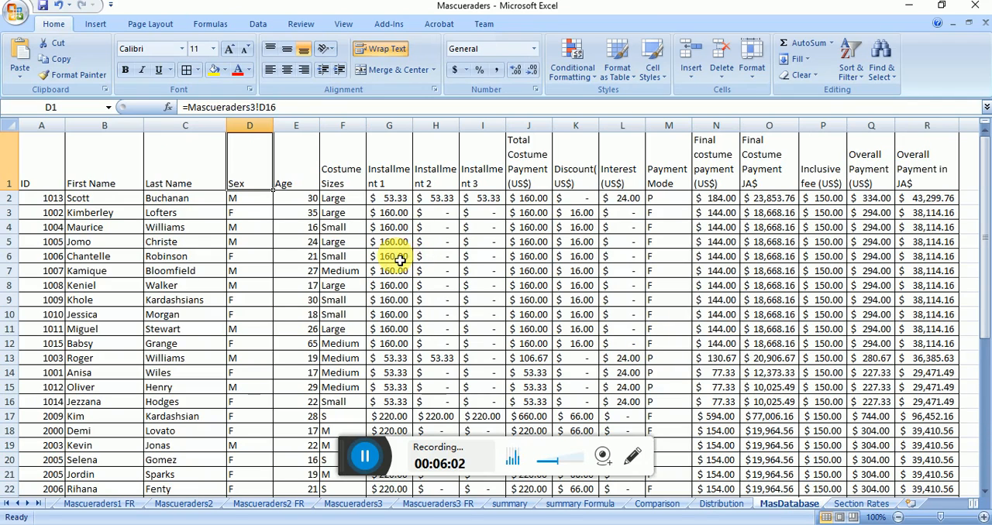
click(862, 504)
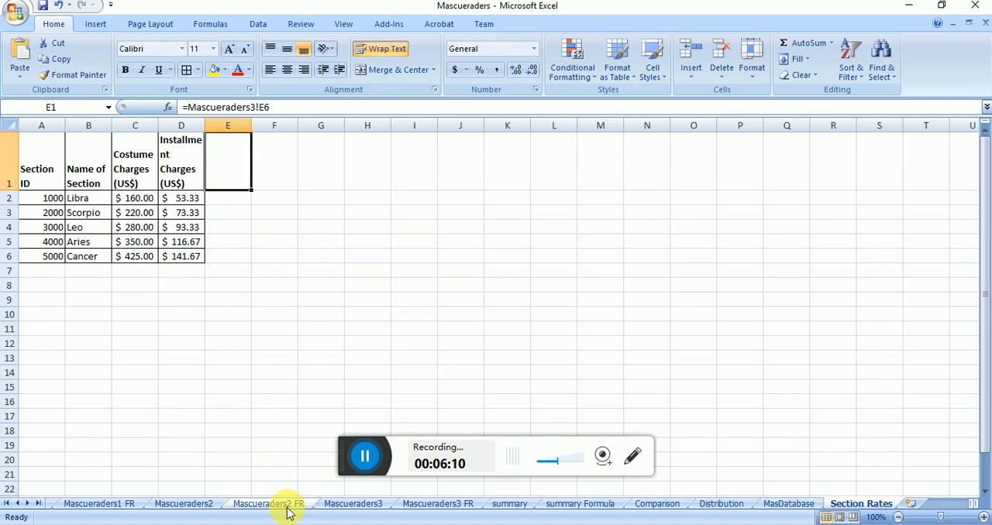
click(378, 508)
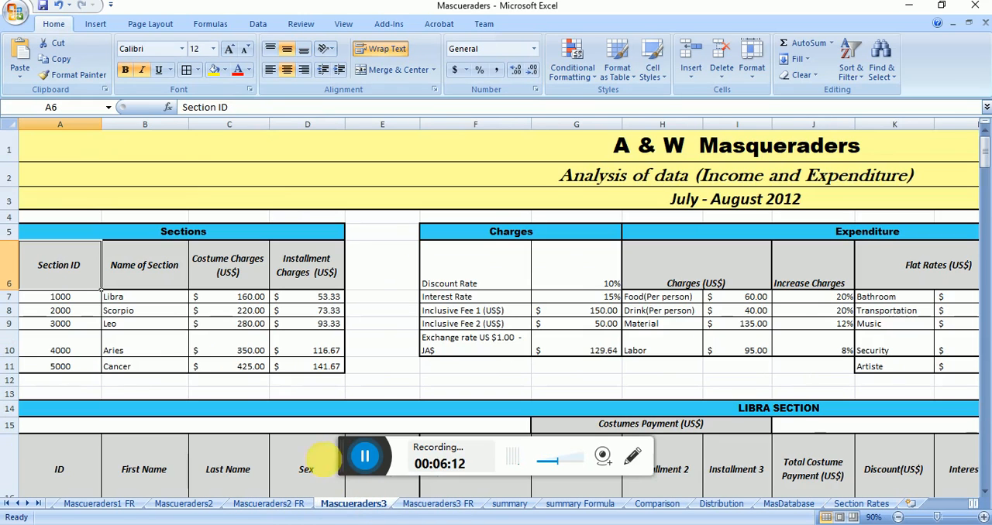
drag(77, 269, 310, 369)
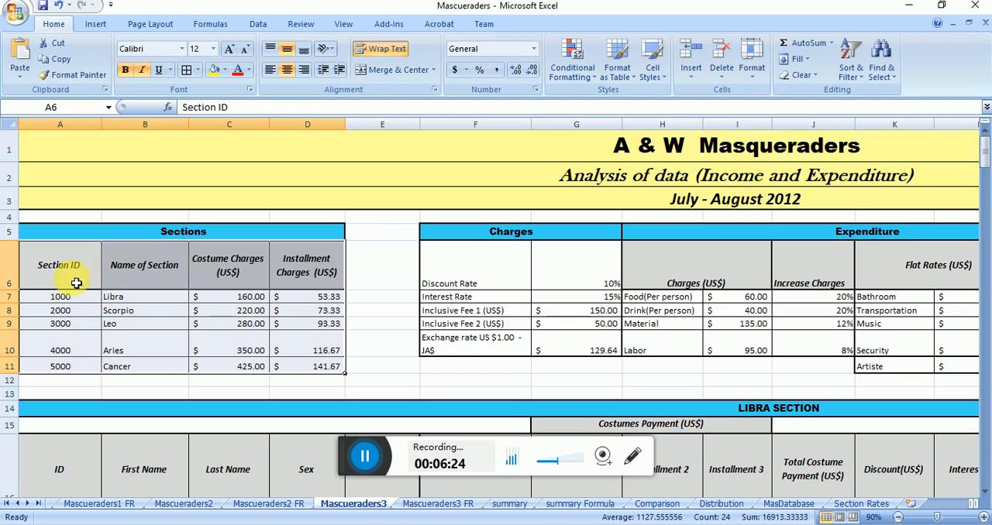
drag(62, 265, 327, 374)
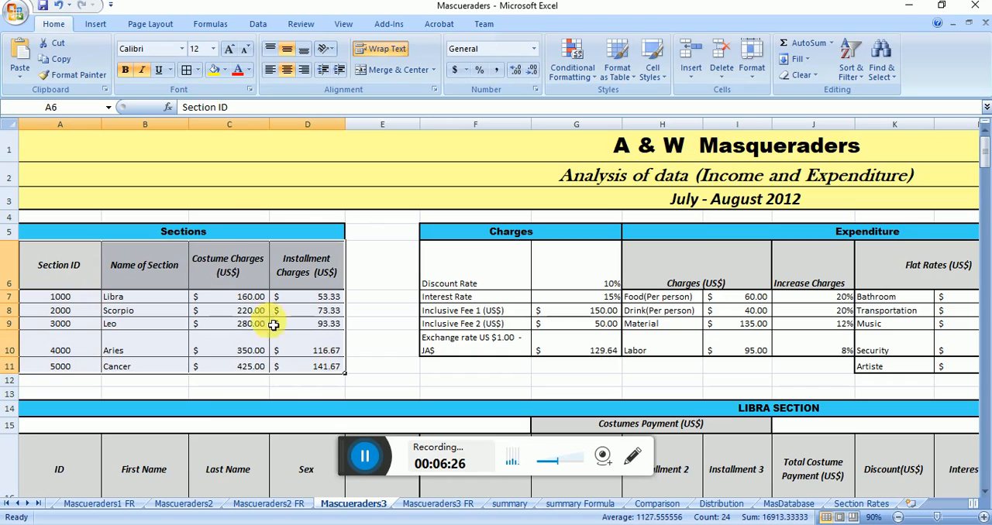
right_click(209, 265)
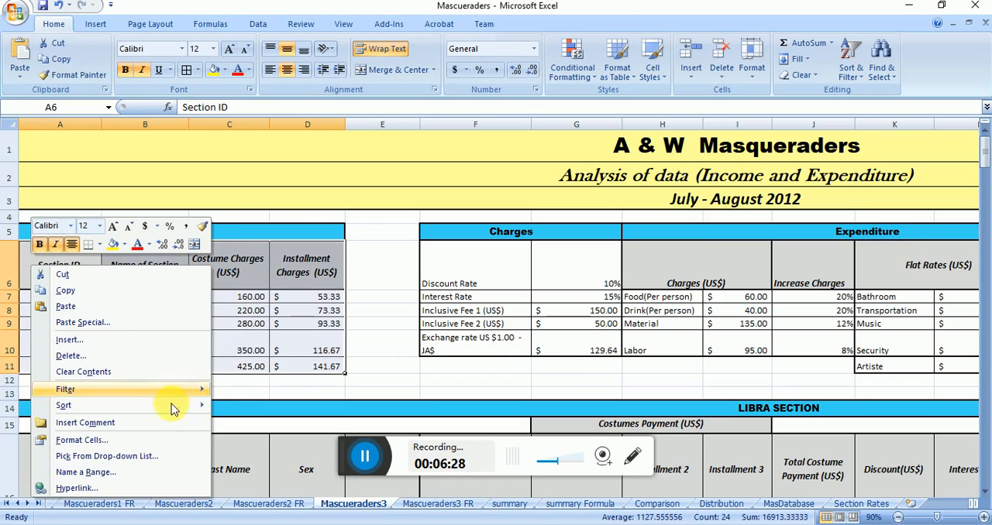
click(144, 471)
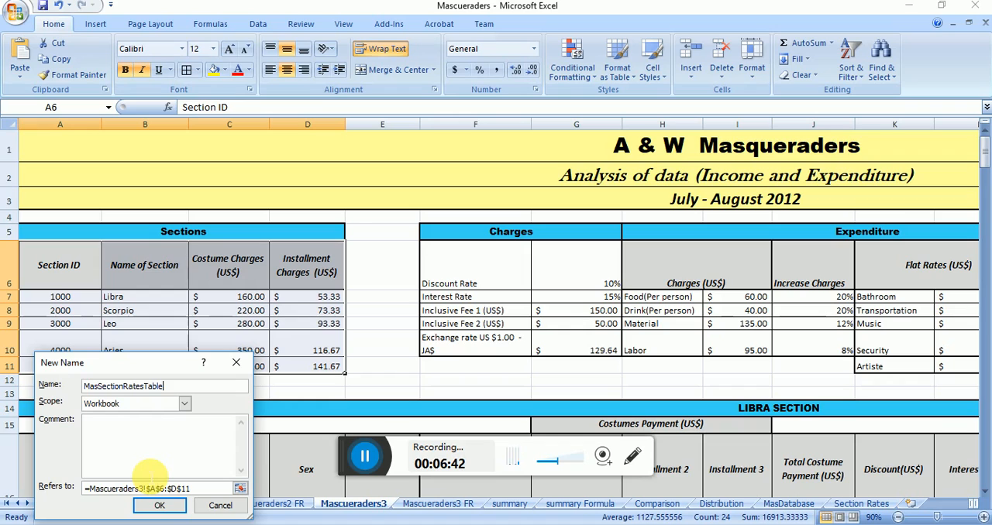
click(159, 507)
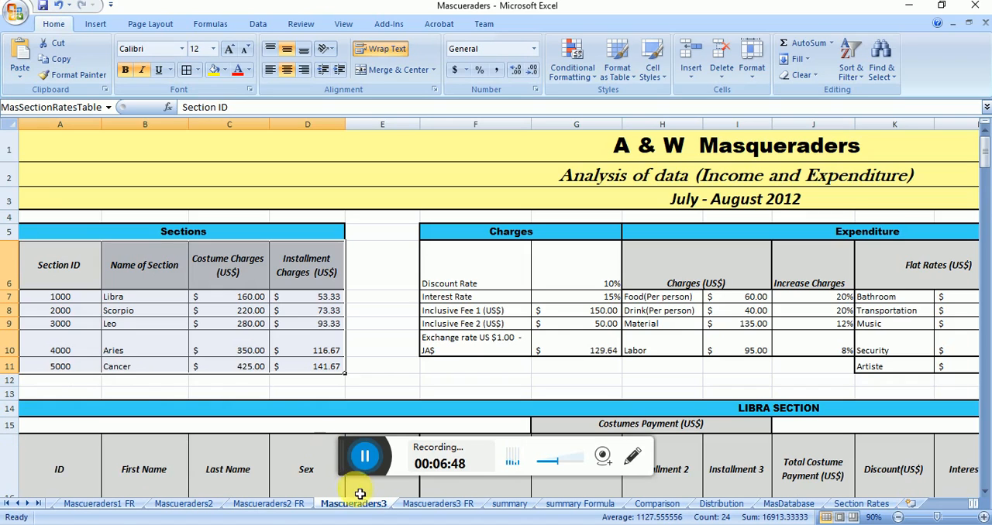
Step: Switch to Microsoft Access and start a blank database in the ITSI Video Lesson on Data Exporting Spreadsheet to Database for Importing July 2017 folder
click(362, 469)
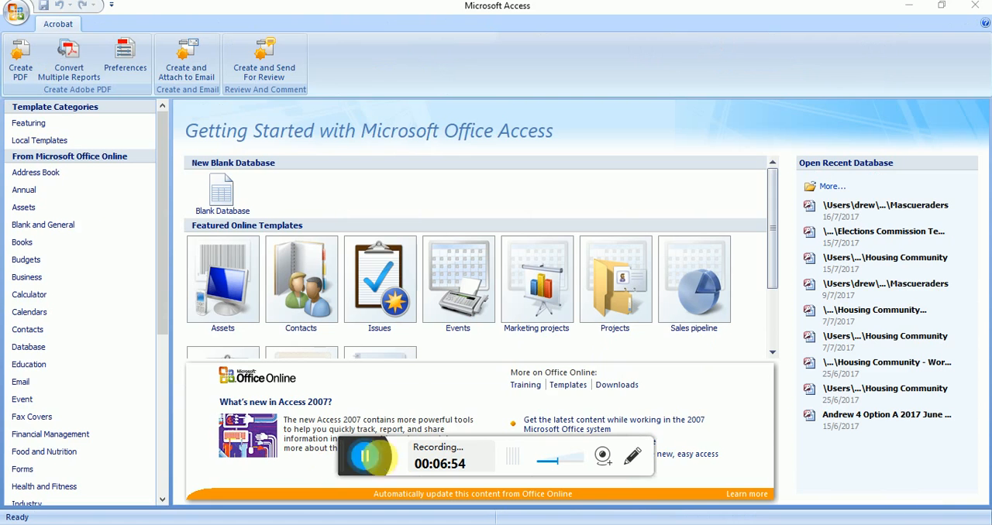
click(223, 206)
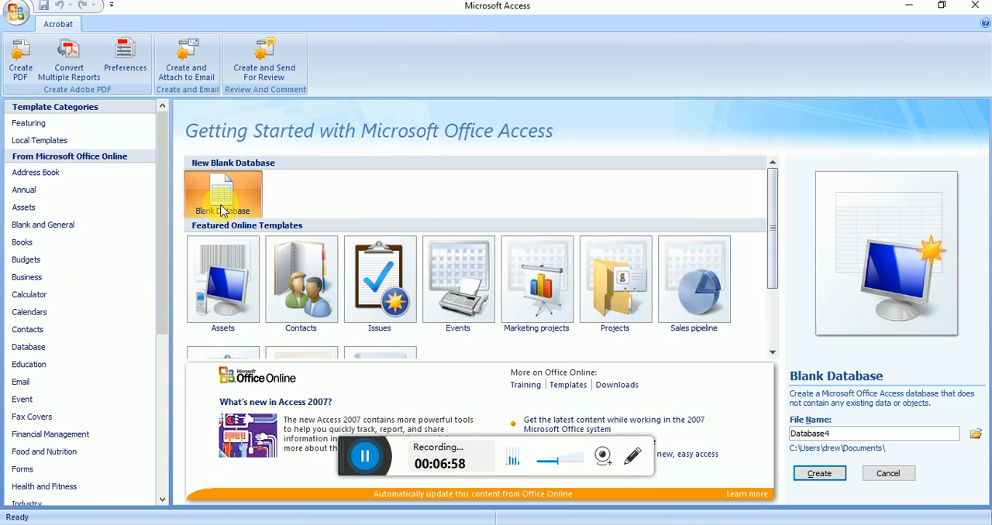
click(975, 435)
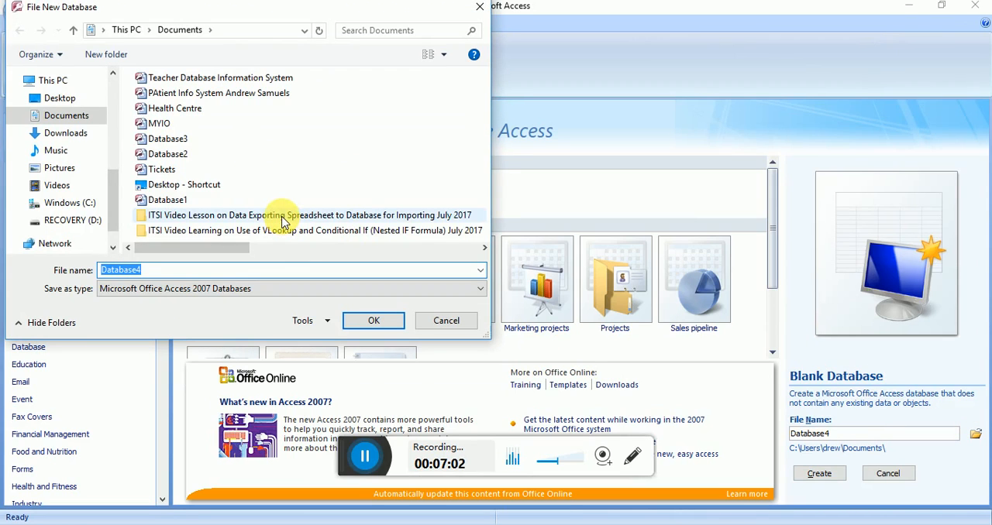
double_click(282, 218)
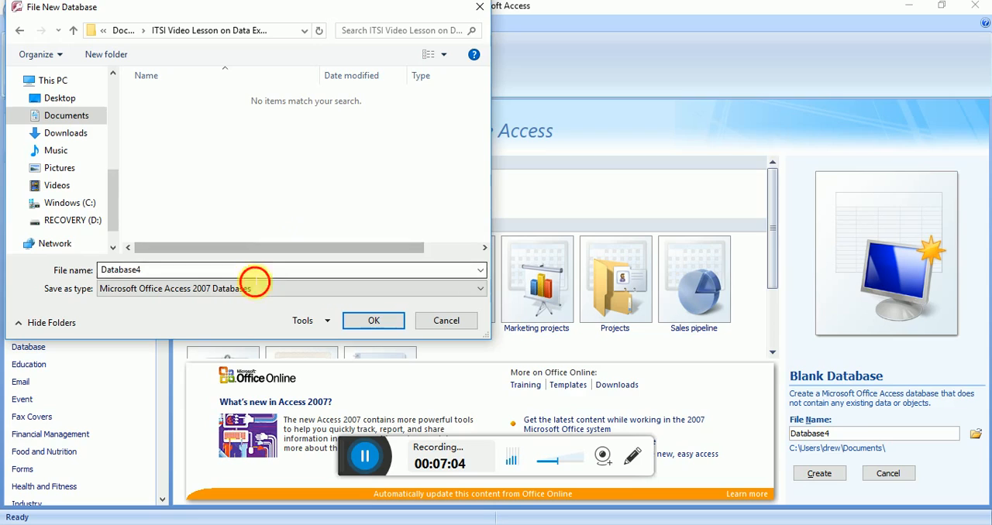
Step: Name the new database Mascueraders SBA and create it as an Access 2007 database
text(Mas)
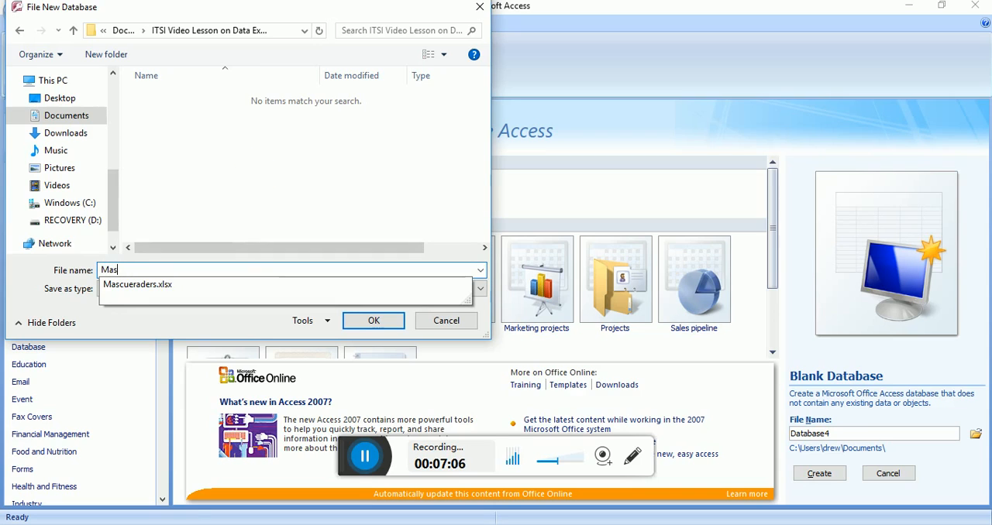
text(cueraders.xls)
key(BackSpace)
text(SBA)
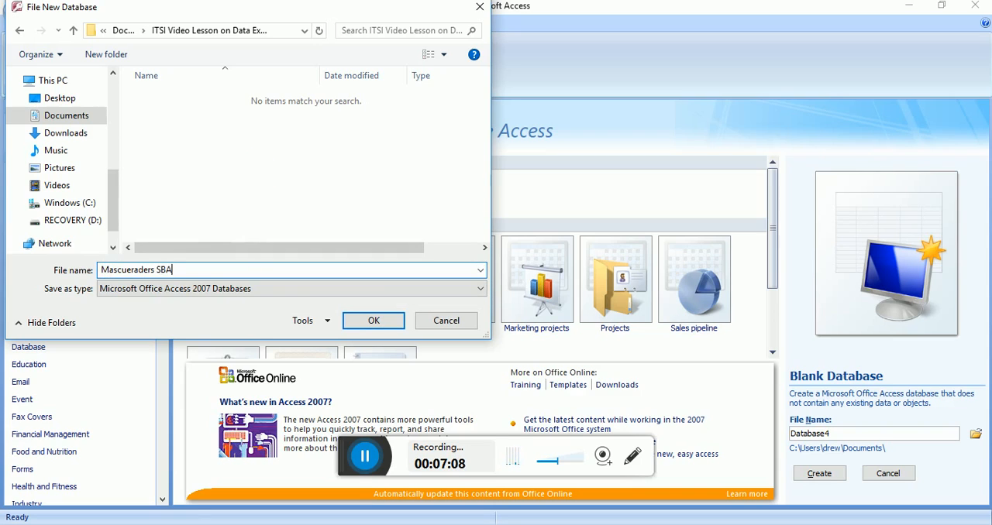
key(Return)
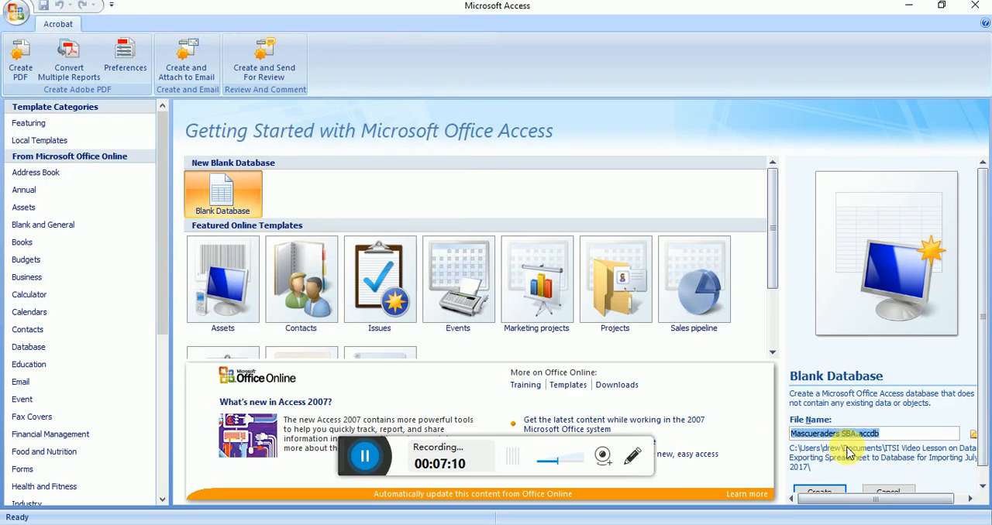
click(822, 496)
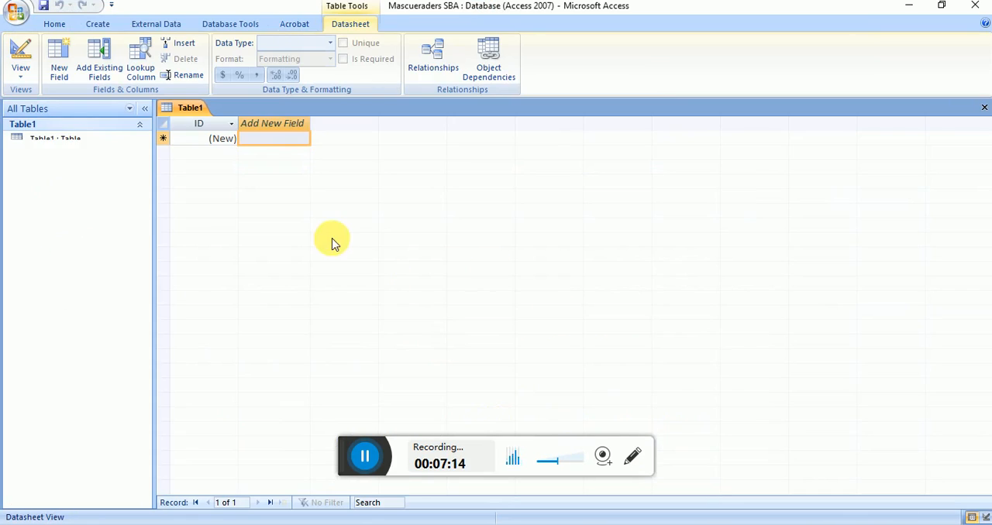
Step: Close the empty Table1 and start importing the Mascueraders Excel workbook from the ITSI Video Lesson folder into a new table
click(984, 109)
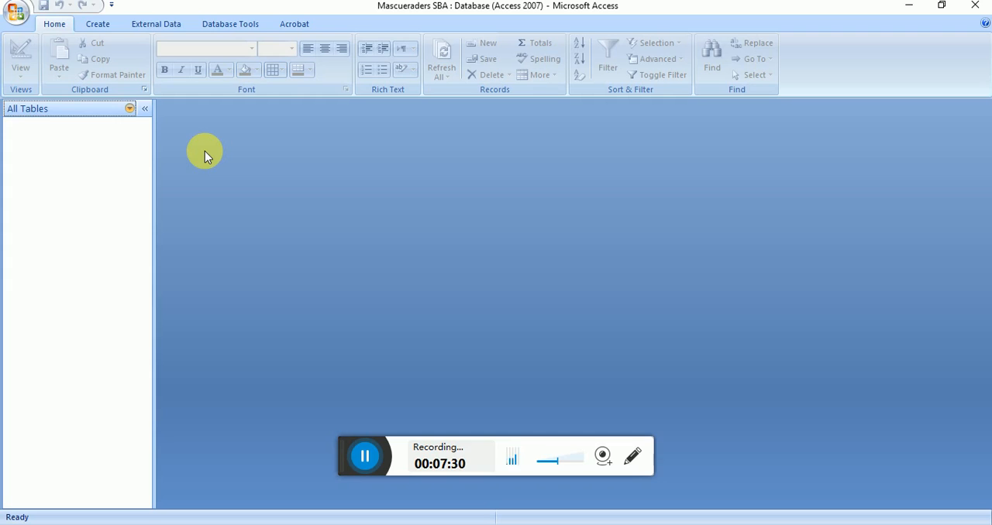
click(98, 26)
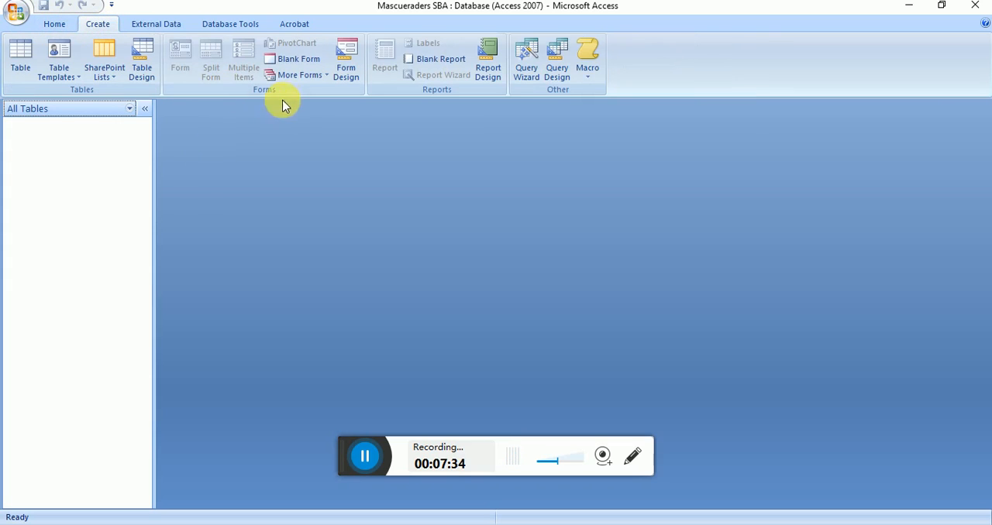
click(149, 30)
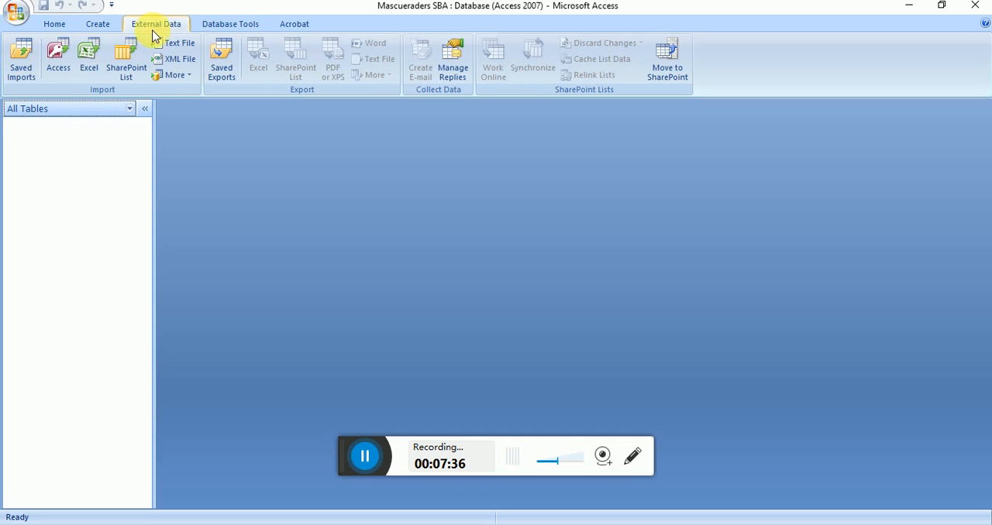
click(92, 62)
click(715, 167)
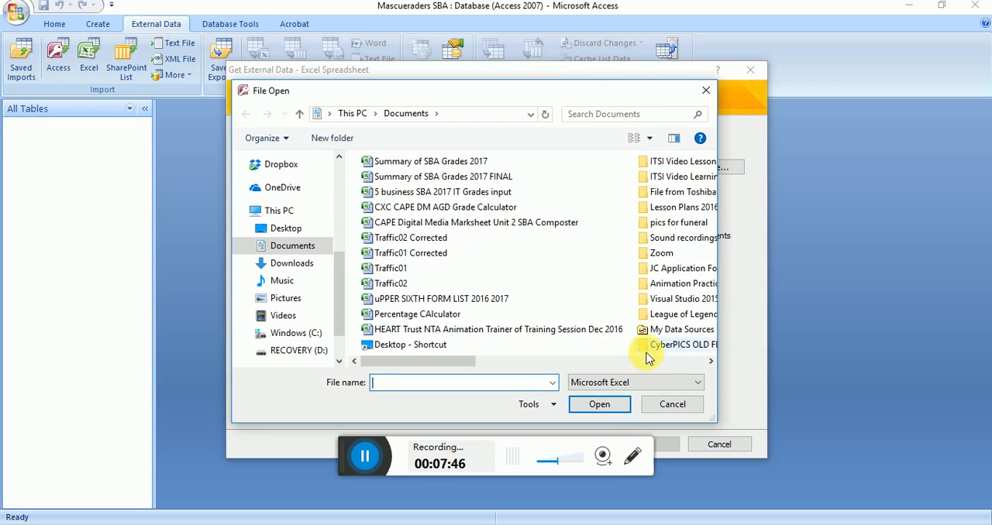
double_click(671, 161)
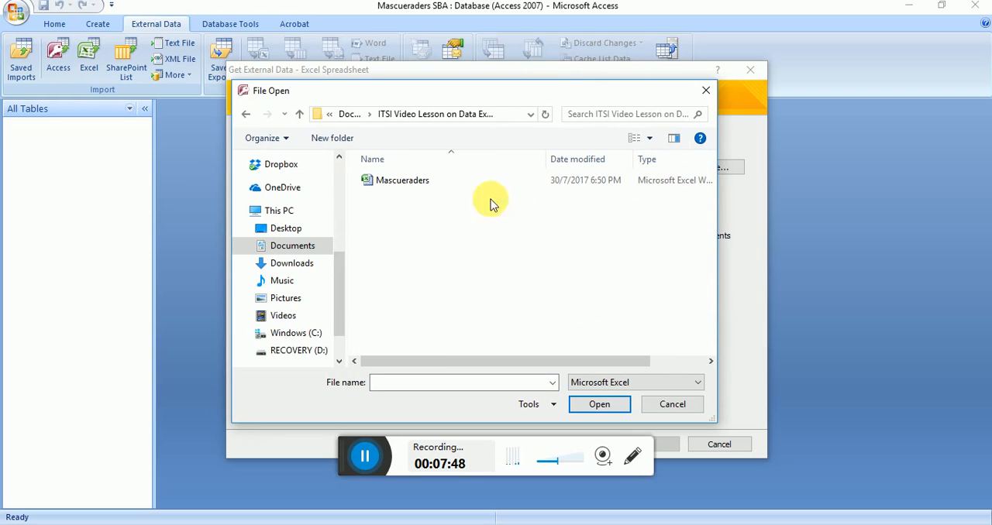
double_click(402, 186)
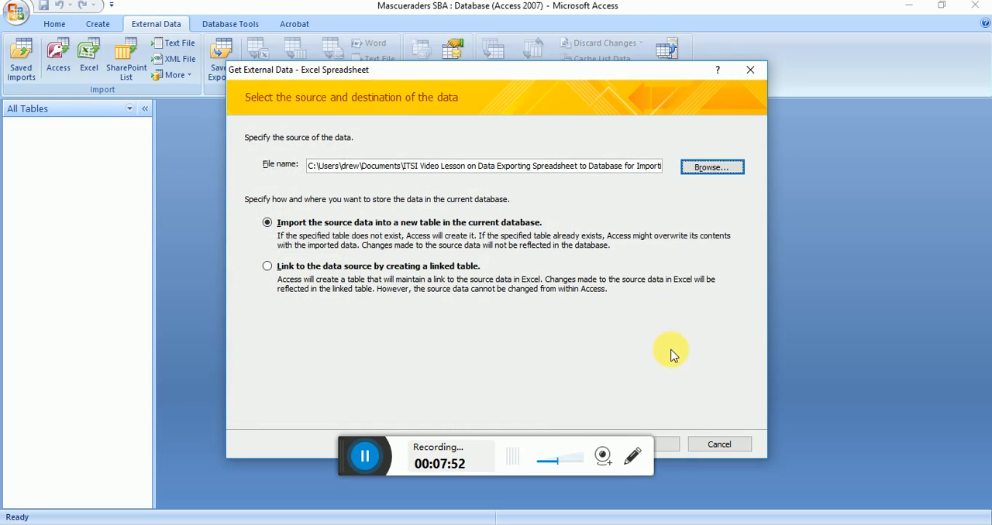
click(665, 446)
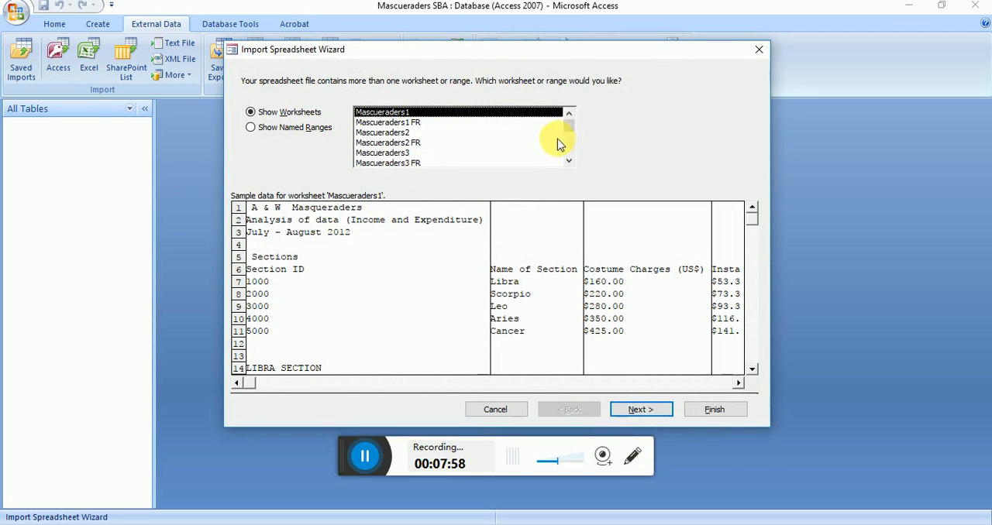
Step: Choose the named range MasSectionRatesTable as the import source, using its first row as column headings and the default field options
drag(569, 127, 570, 158)
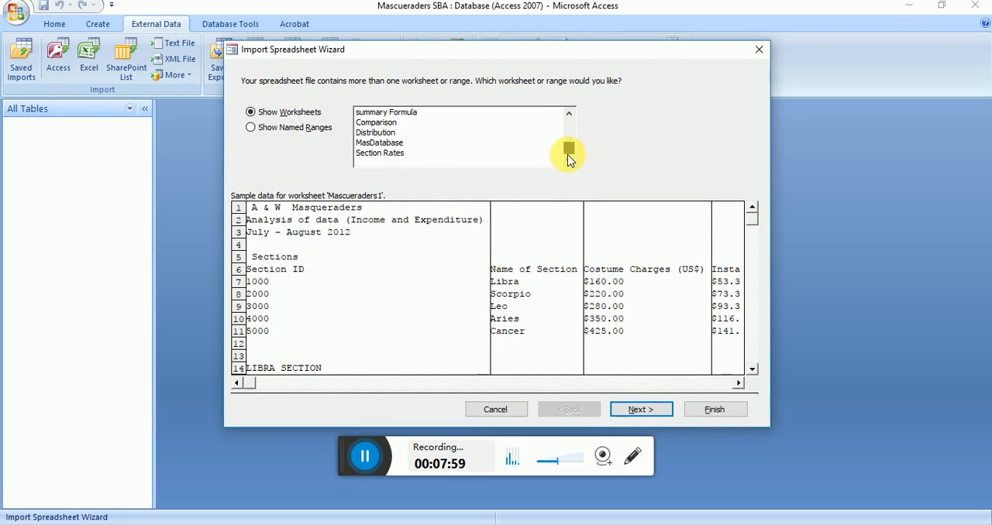
click(303, 132)
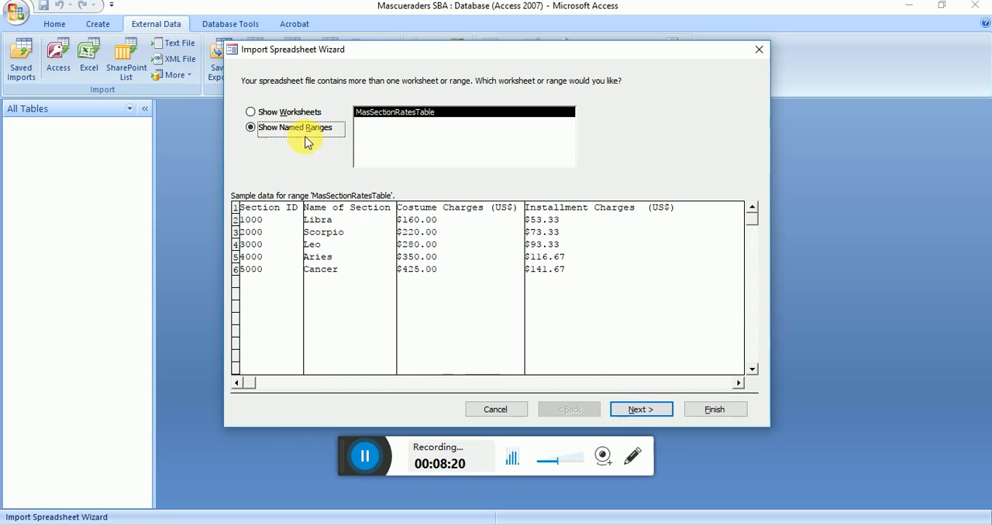
click(640, 411)
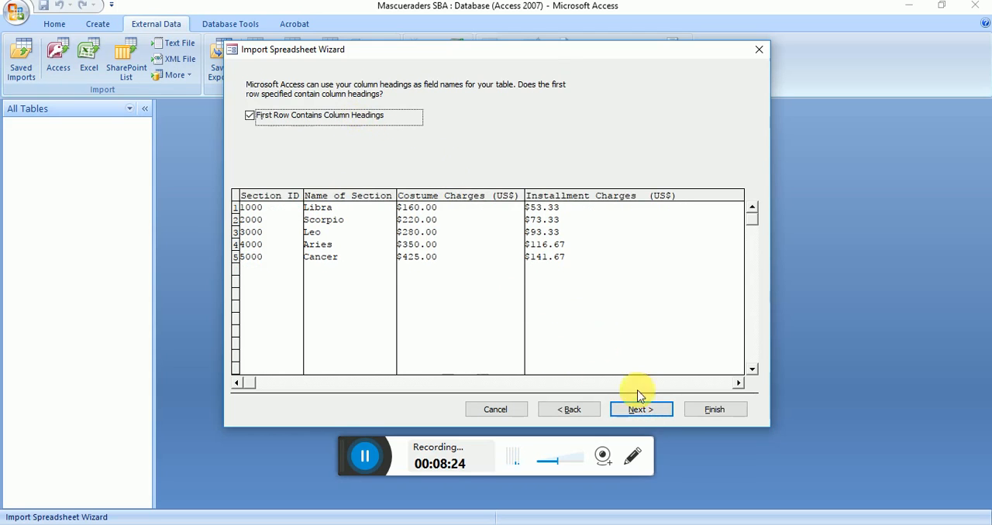
click(640, 411)
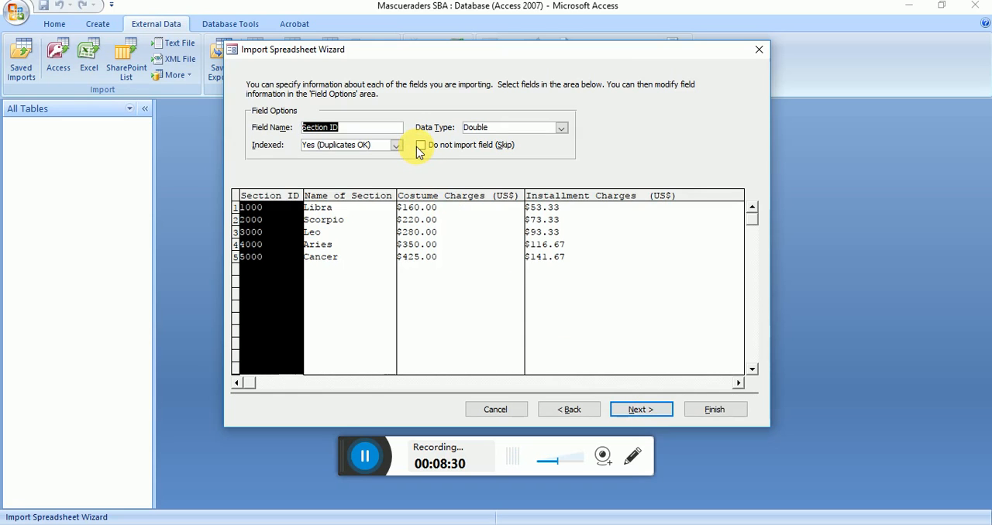
click(638, 410)
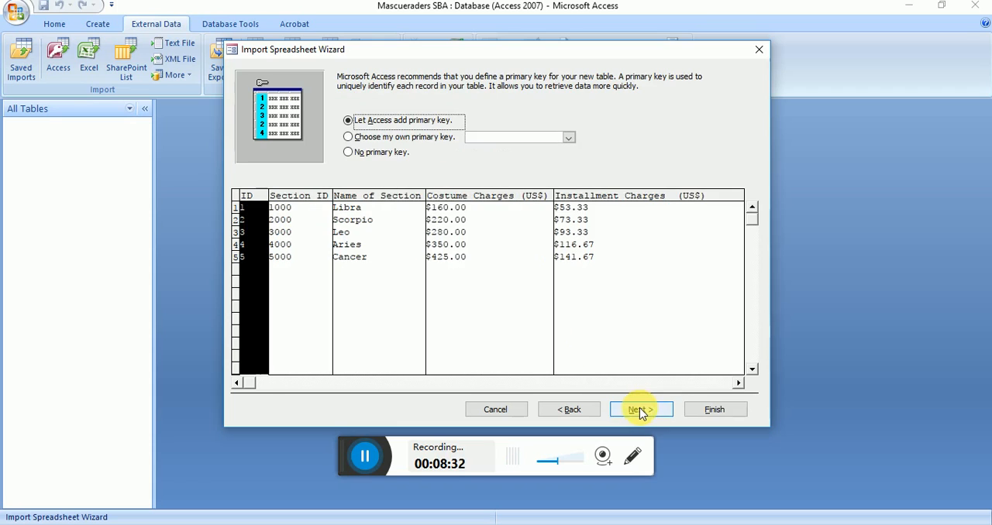
Step: Import the range with no primary key into a table named MasRates Table, without saving the import steps
click(381, 154)
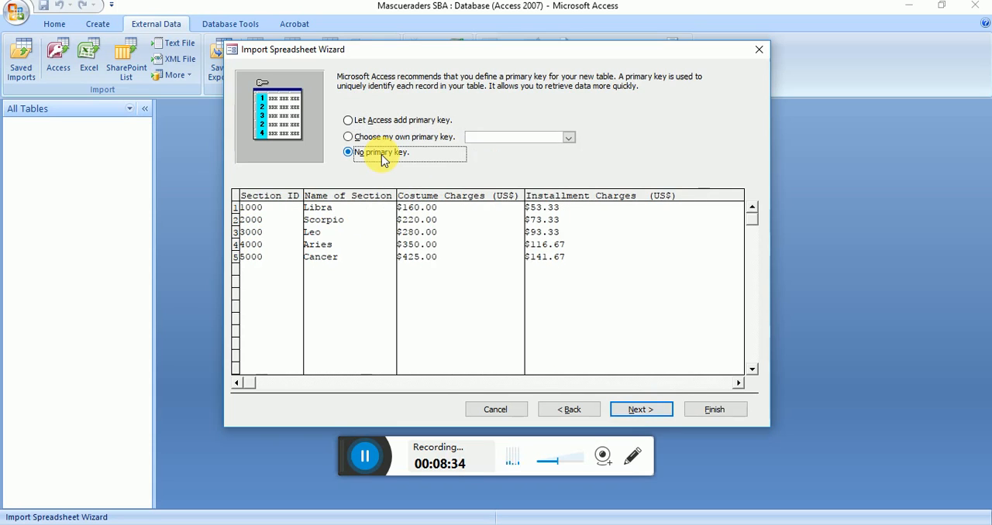
click(655, 408)
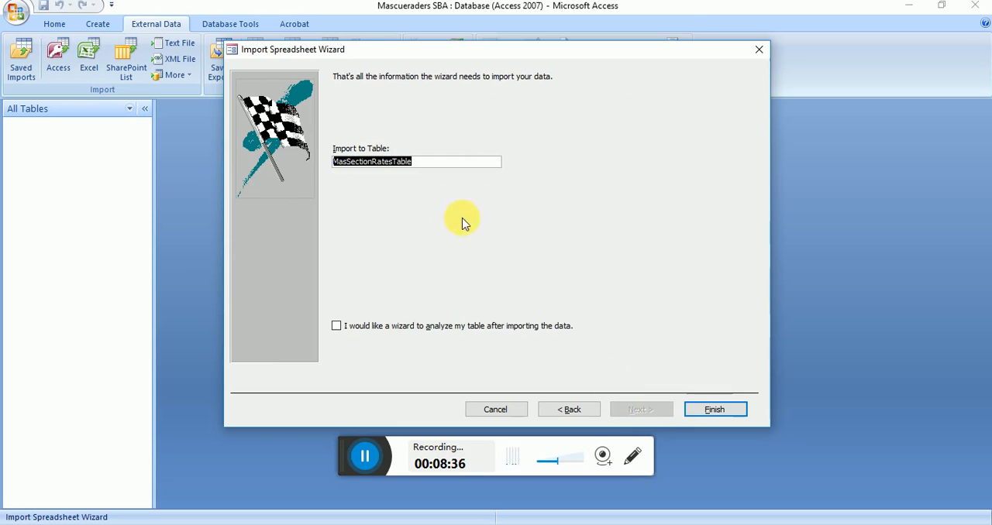
text(MasRa)
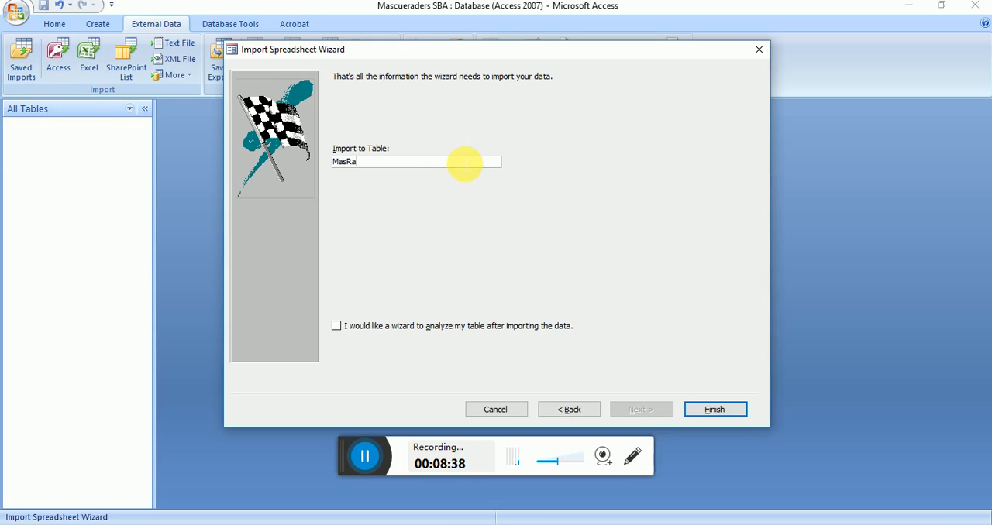
text(tes Table)
key(Return)
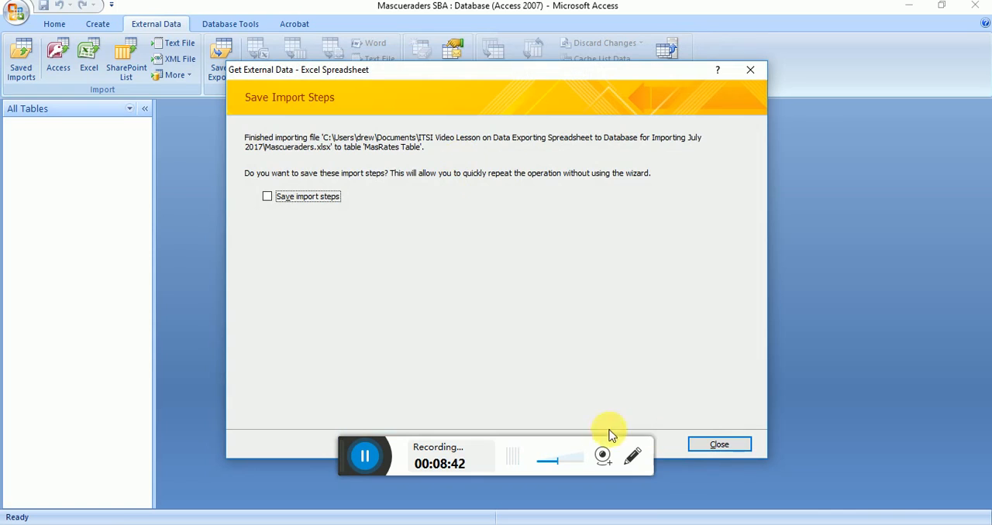
click(426, 457)
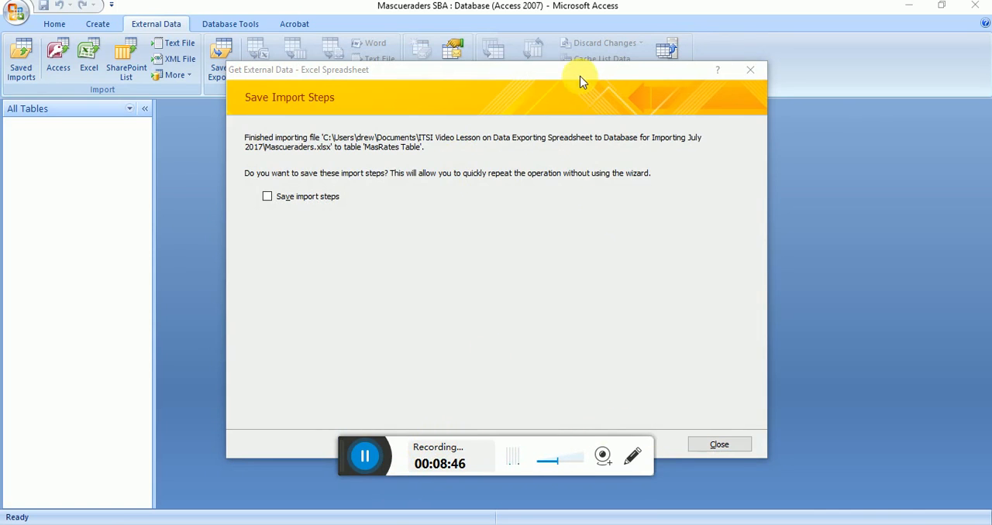
drag(582, 77, 574, 41)
click(705, 408)
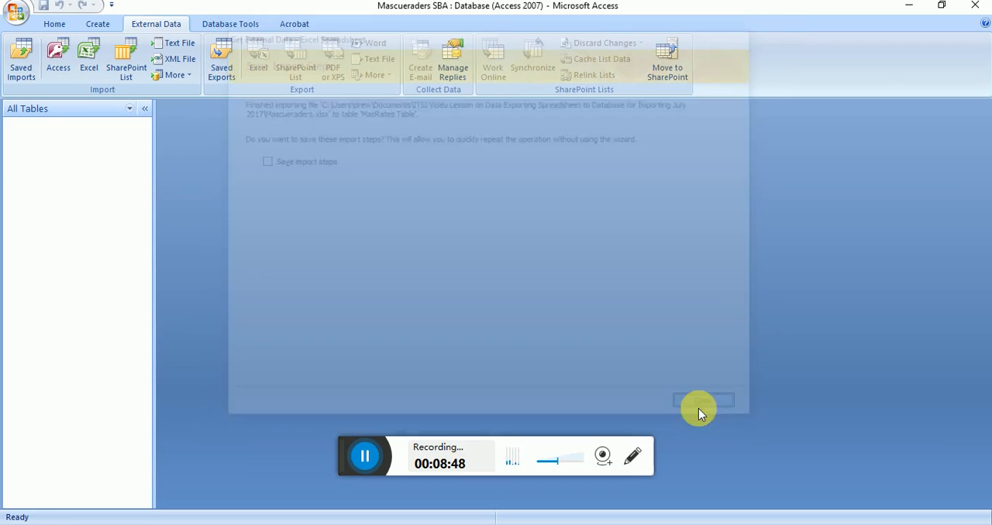
Step: Open MasRates Table and fit the widths of all four columns to their headings
double_click(103, 147)
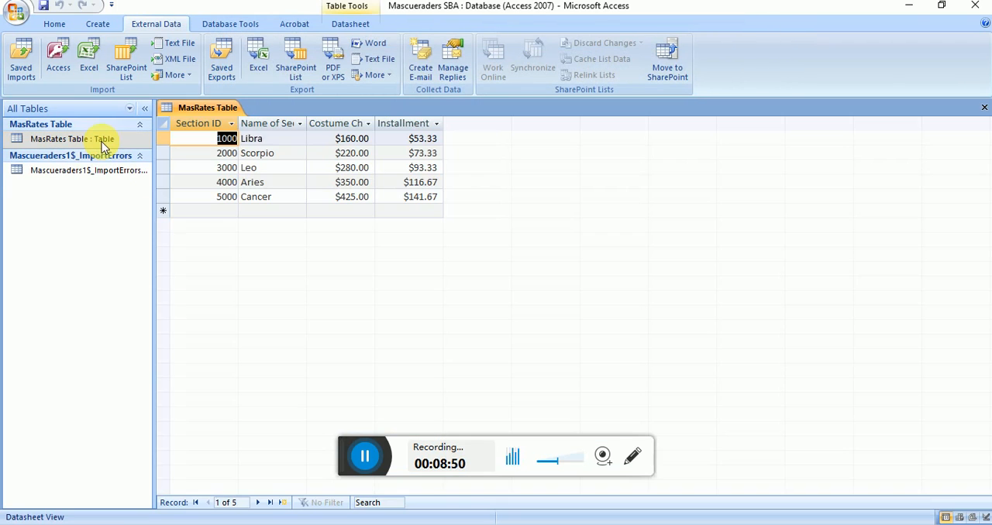
double_click(313, 129)
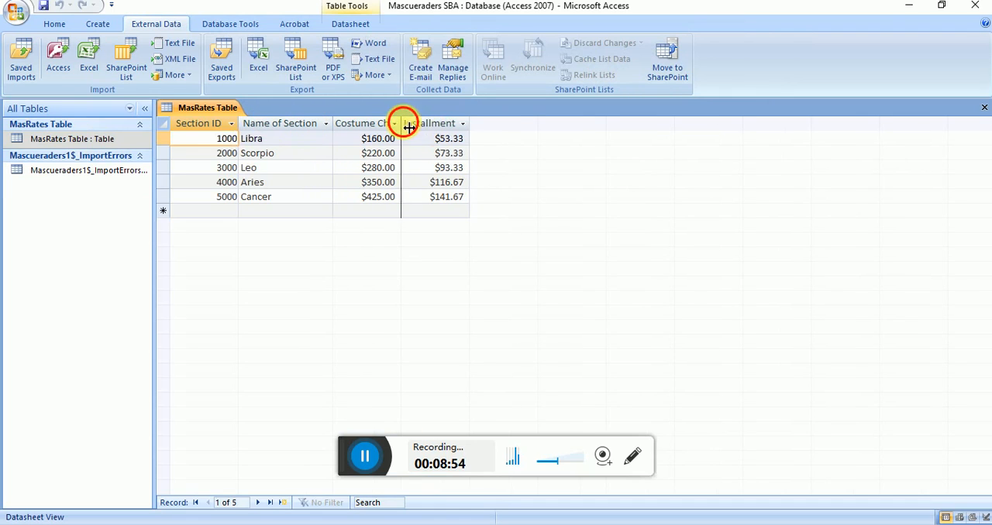
double_click(400, 124)
double_click(526, 125)
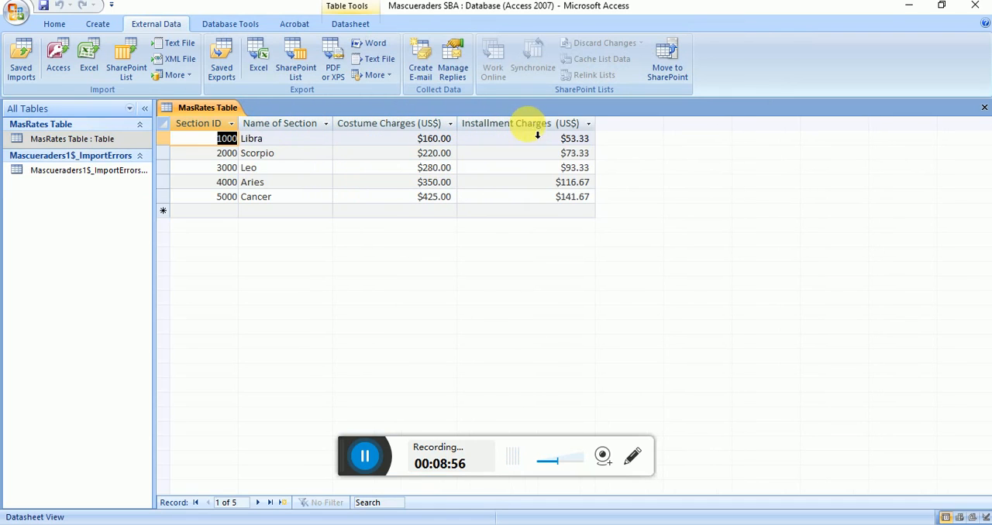
double_click(238, 126)
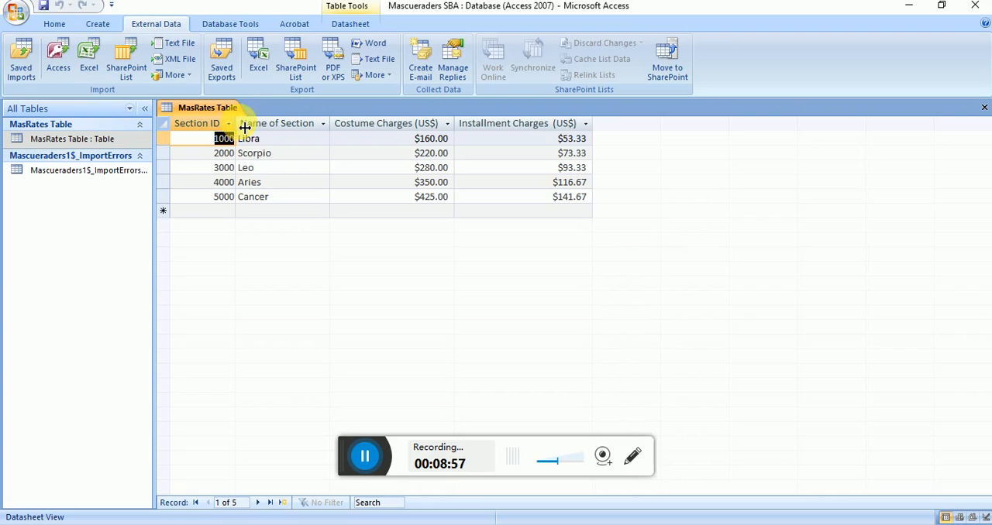
Step: Examine the data types and field properties of MasRates Table in Design view, compare with its datasheet, and close the table
click(54, 24)
click(21, 55)
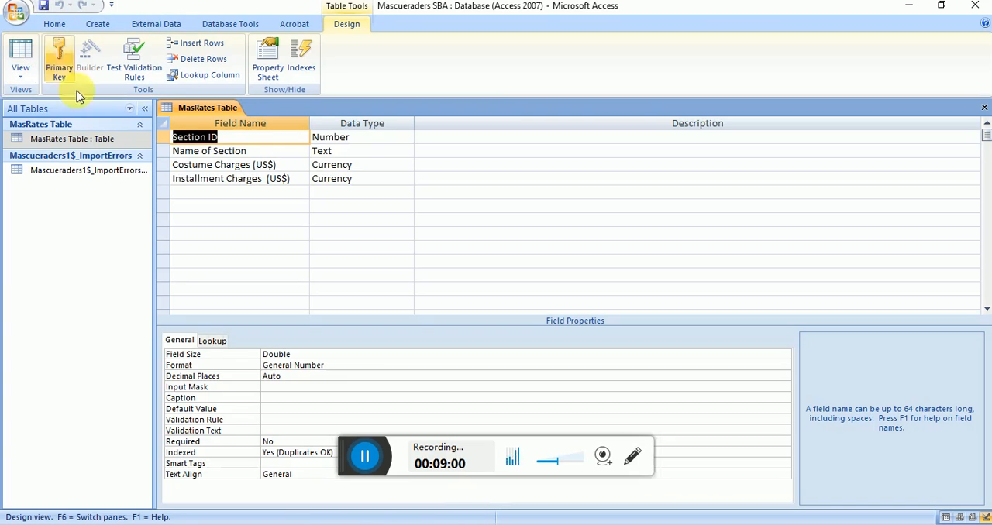
click(279, 151)
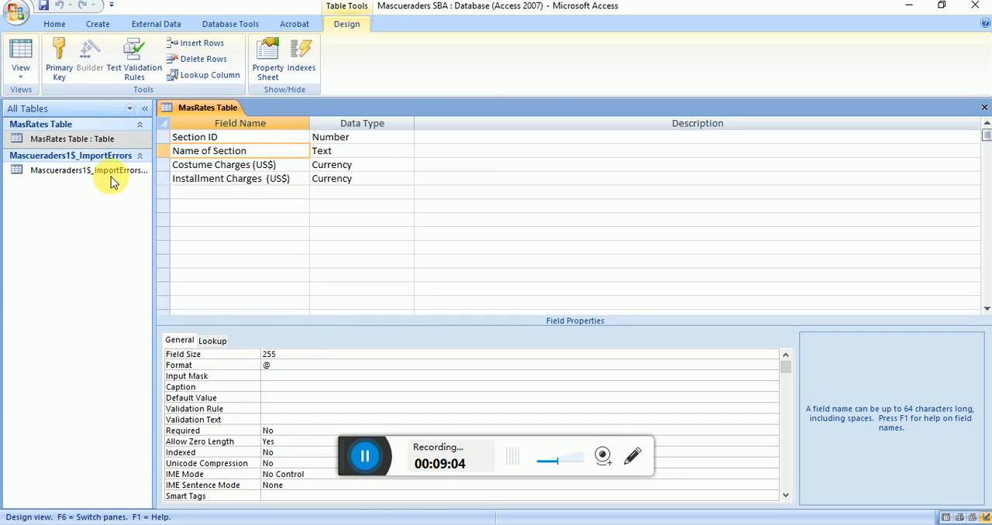
click(23, 56)
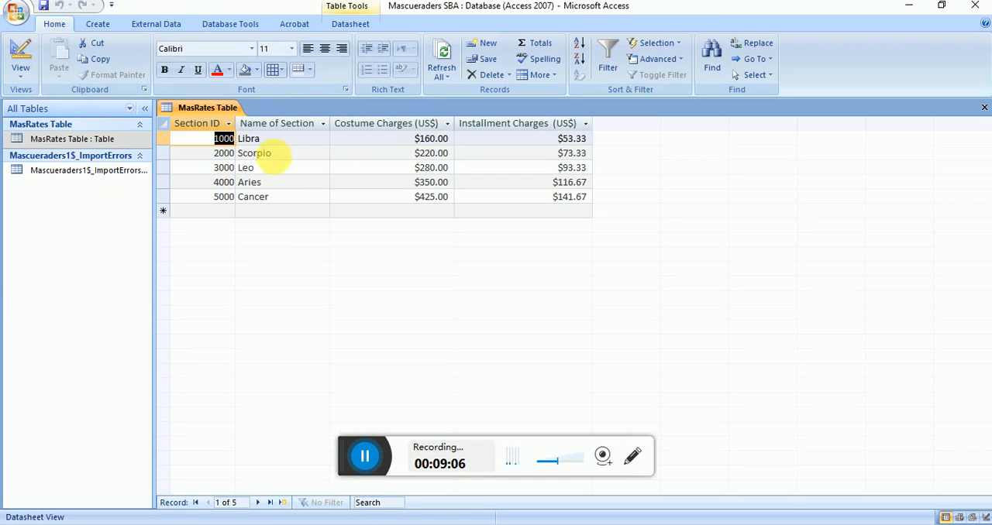
click(28, 72)
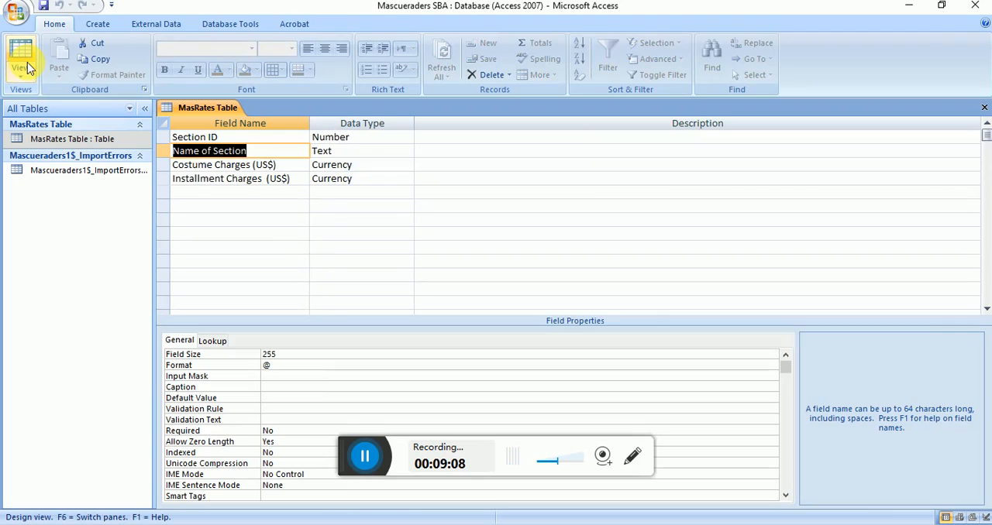
click(233, 355)
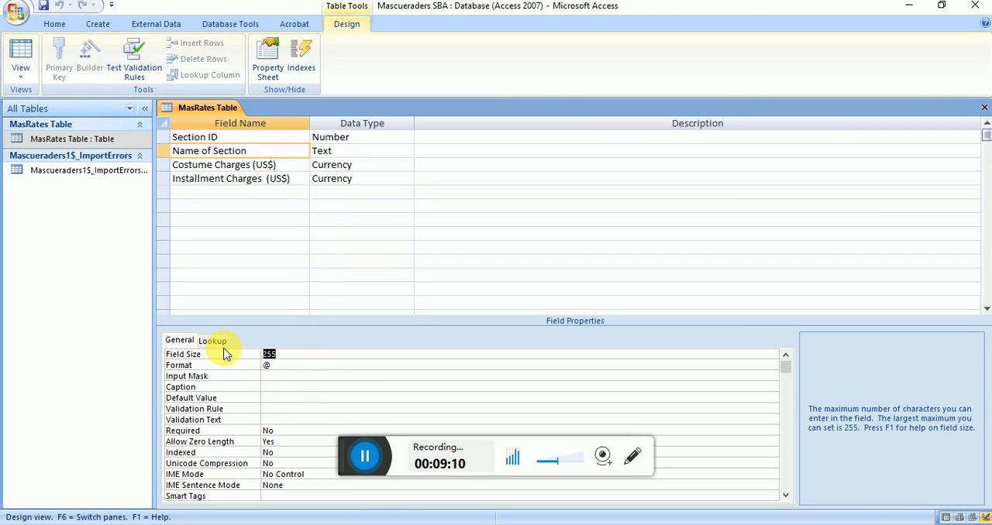
key(Down)
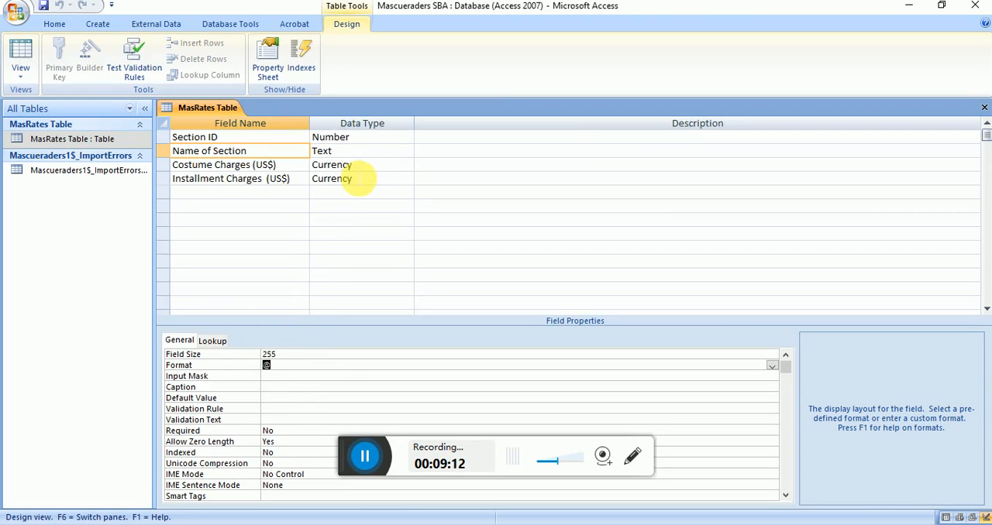
click(353, 166)
click(359, 139)
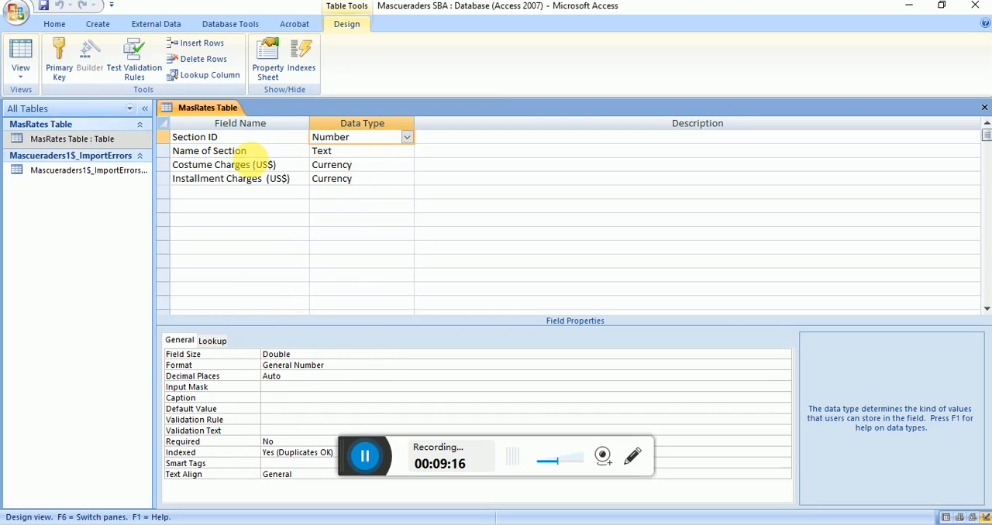
click(369, 154)
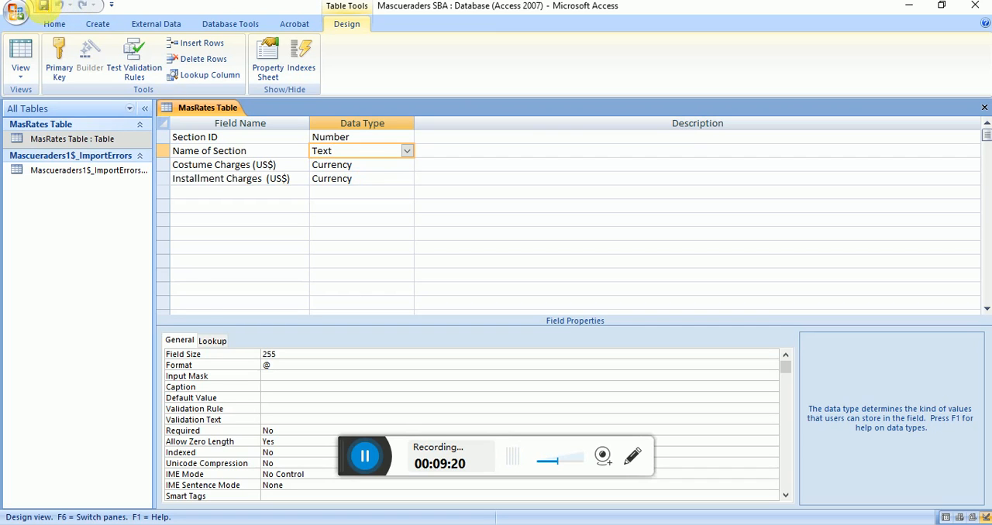
click(985, 107)
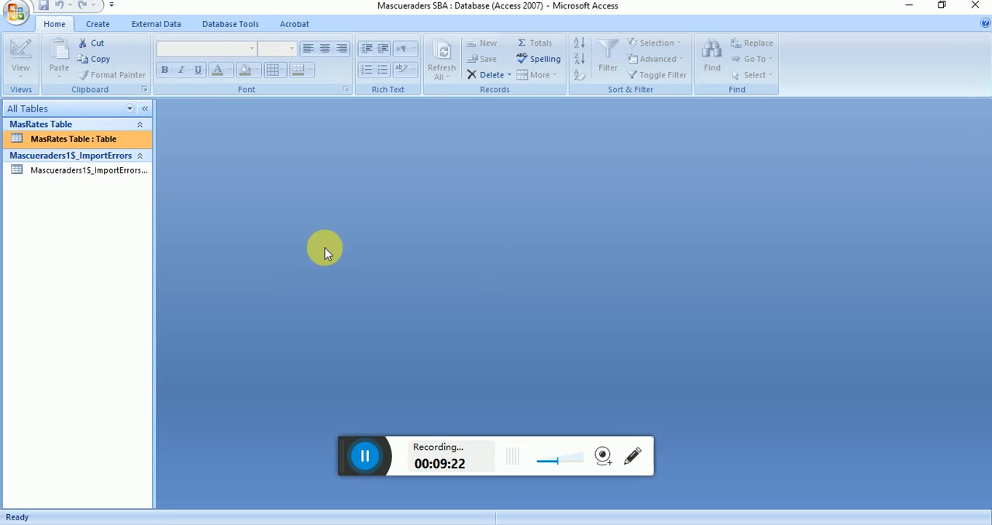
Step: Start an Excel import of the workbook Mascueraders.xlsx into a new table in the current database
click(99, 24)
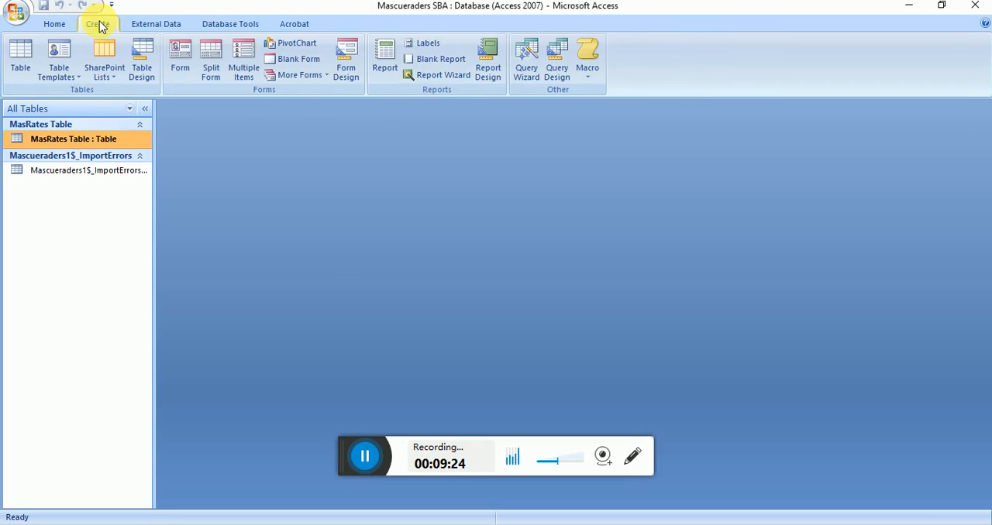
click(172, 25)
click(88, 56)
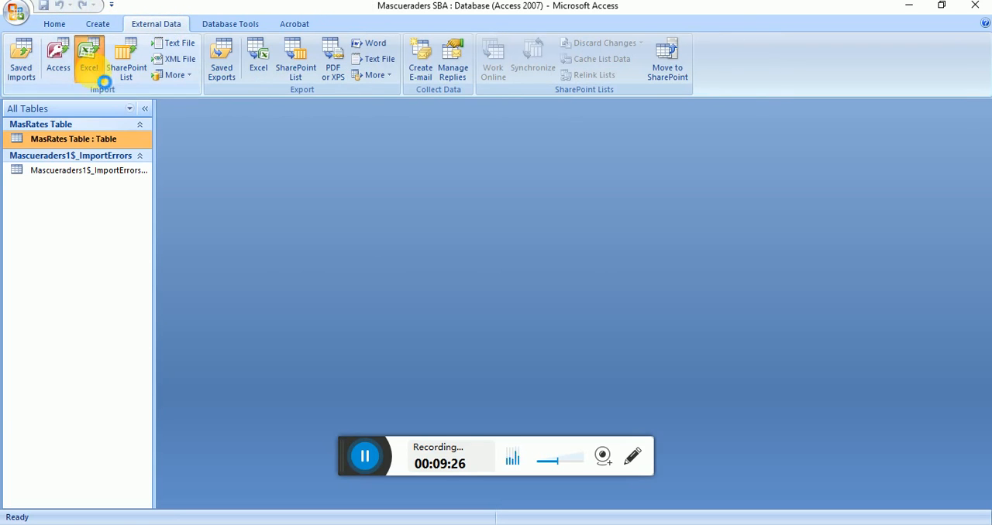
click(711, 168)
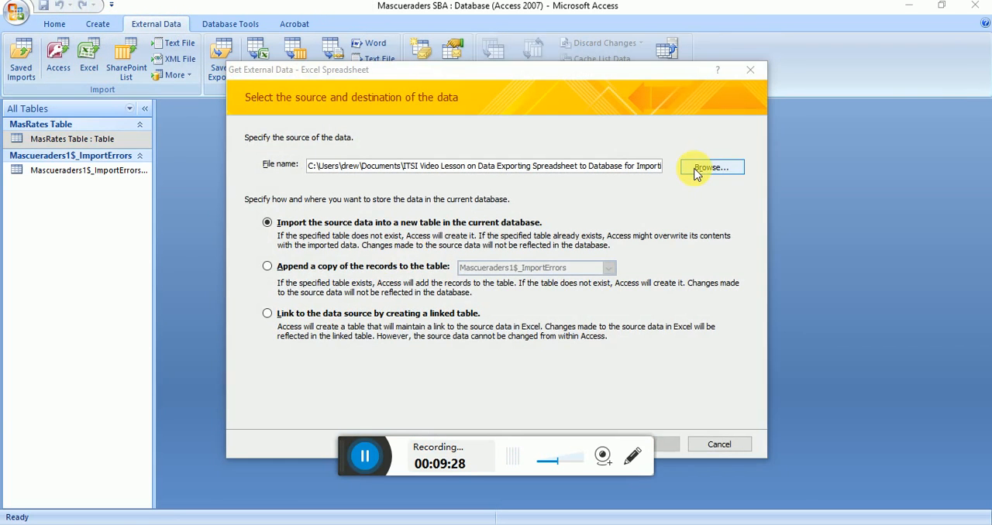
double_click(411, 190)
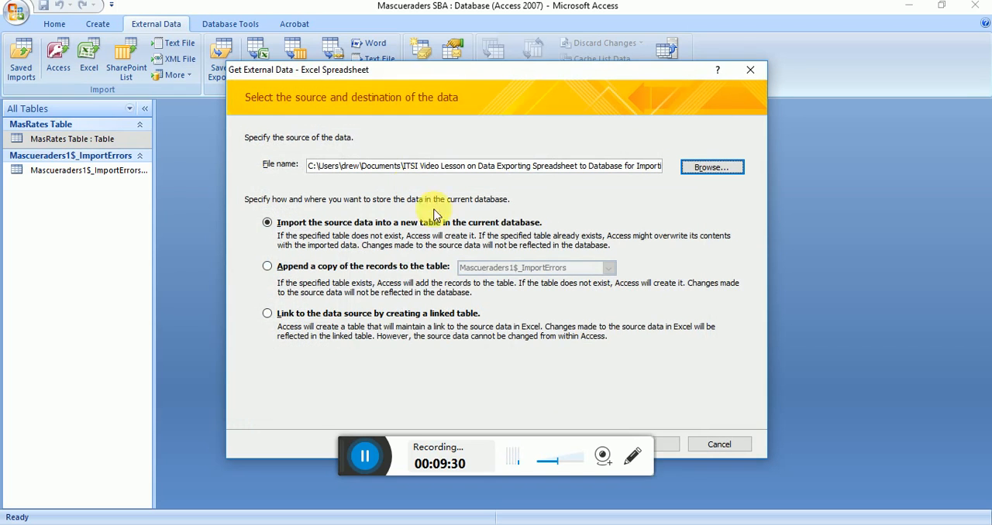
click(673, 451)
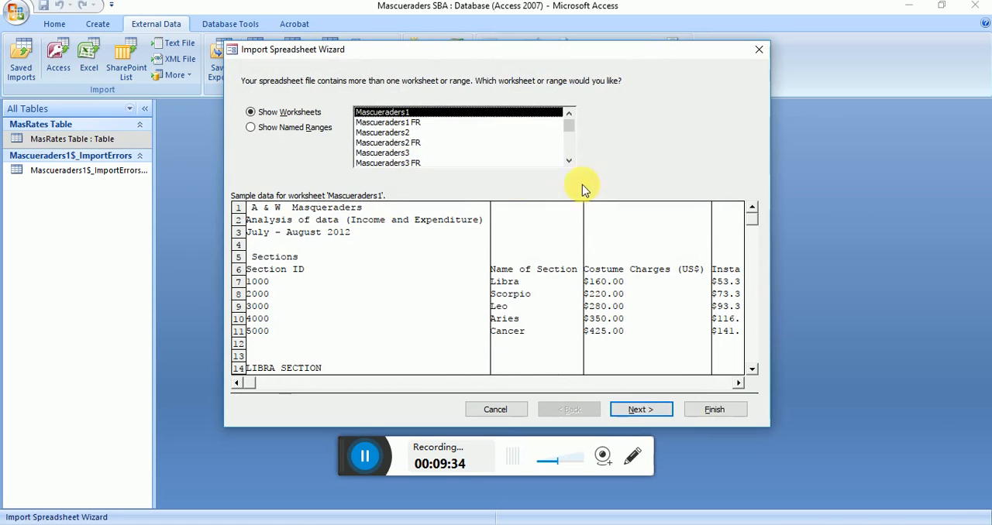
Step: Choose the MasDatabase worksheet as the import source, using its first row as column headings and the default field options
drag(570, 133, 569, 147)
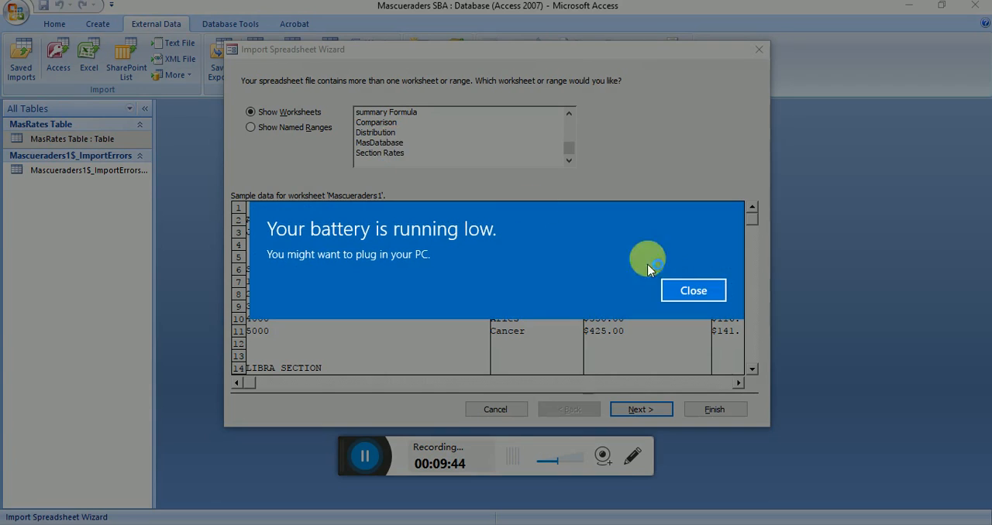
click(680, 288)
click(403, 145)
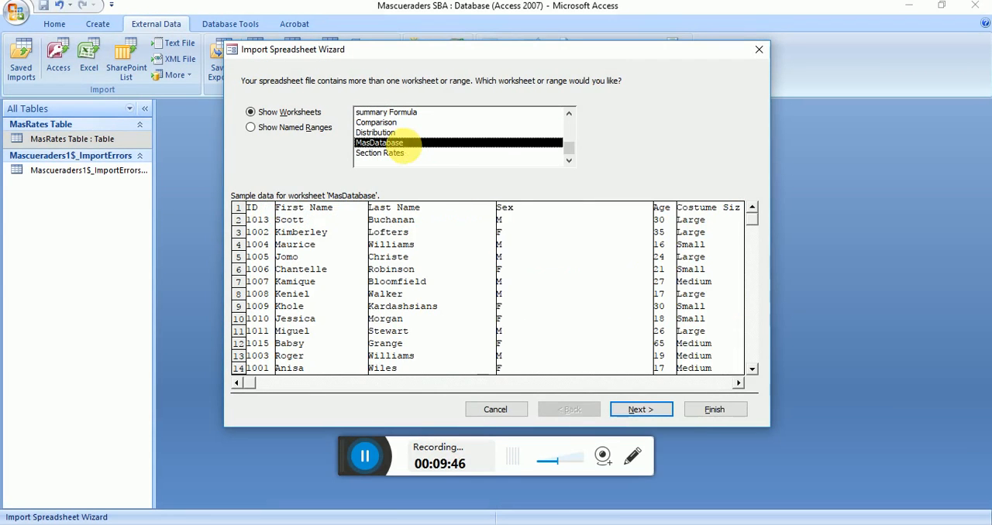
click(634, 411)
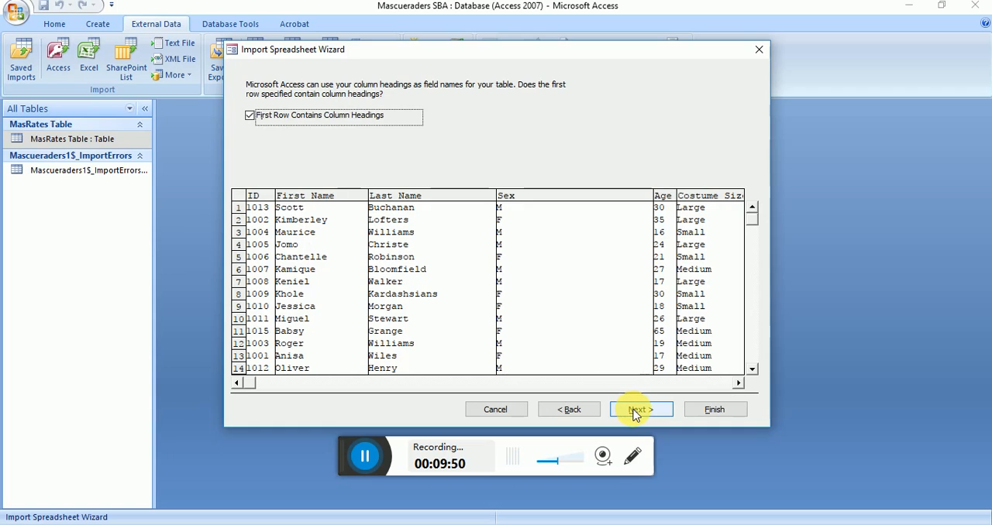
click(634, 411)
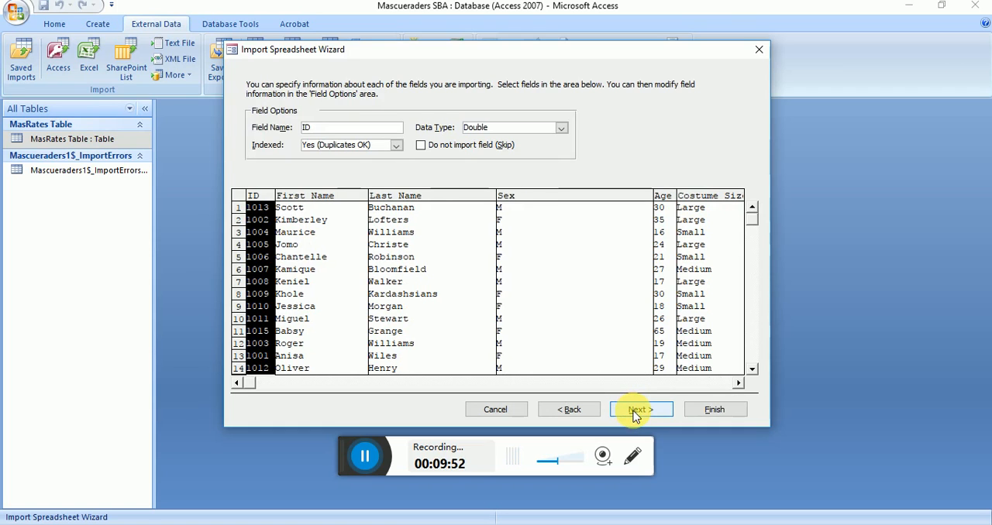
click(634, 410)
Step: Import the worksheet with no primary key into a table named MasDatabase, without saving the import steps
click(381, 152)
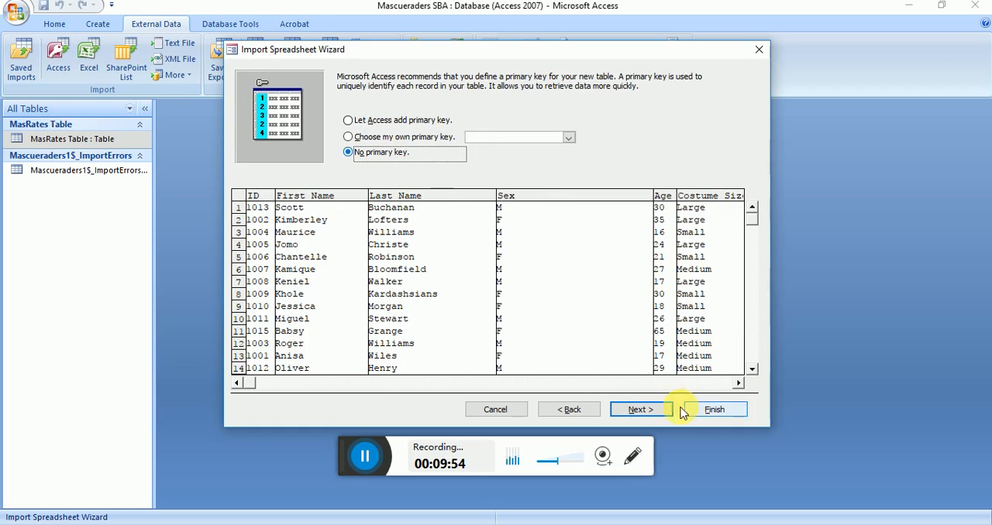
click(642, 409)
key(Return)
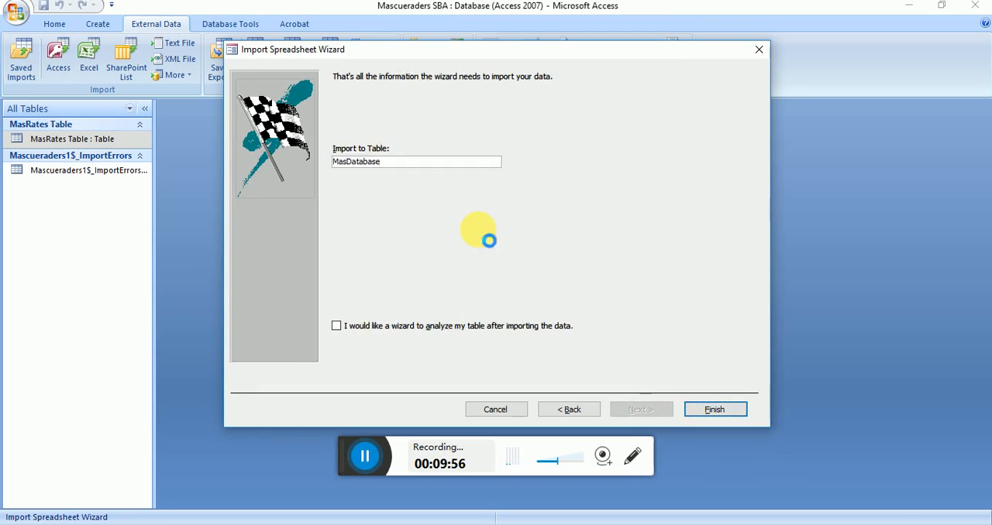
click(721, 447)
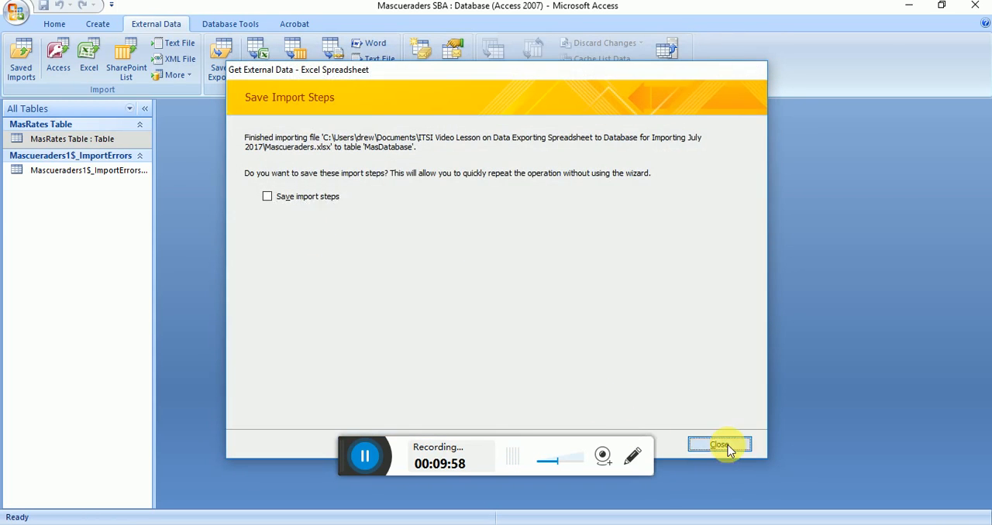
Step: Open the MasDatabase table and switch it to Design view
double_click(67, 201)
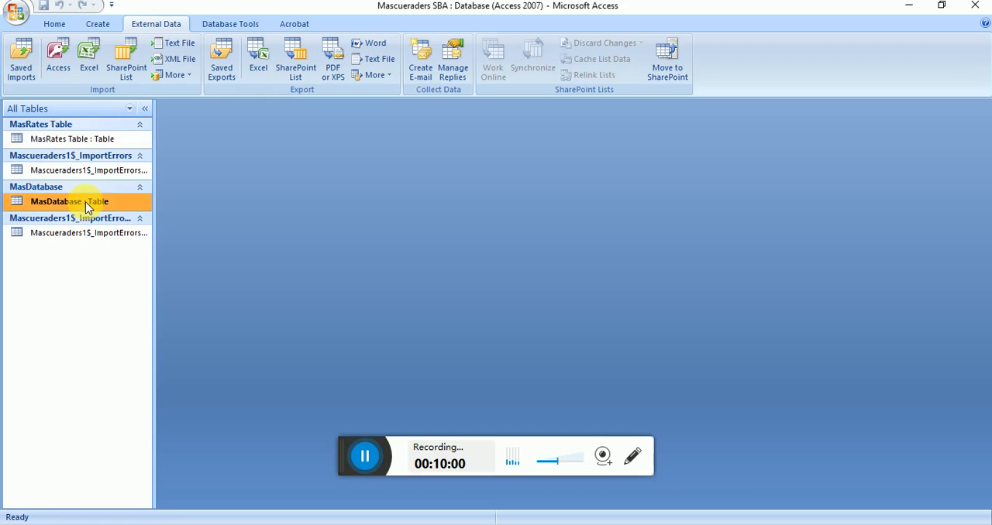
click(52, 26)
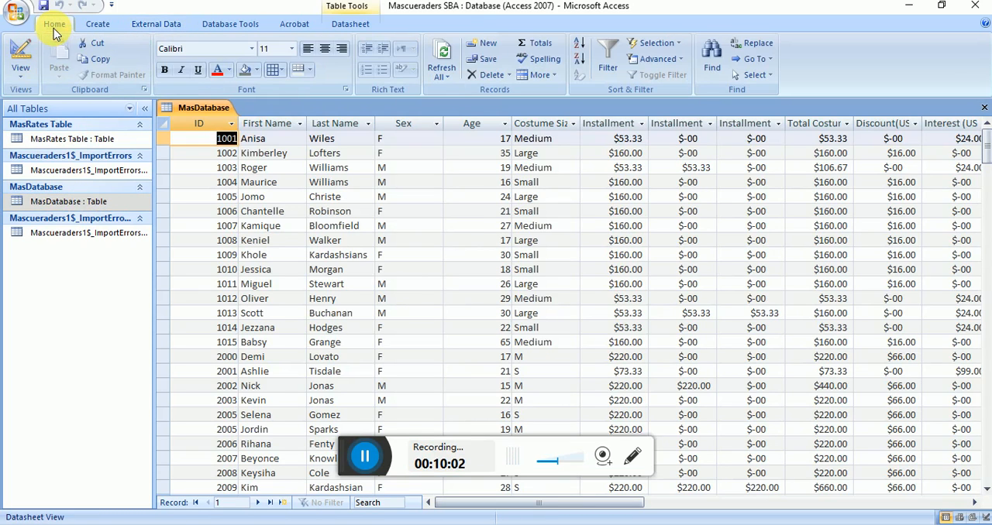
click(20, 62)
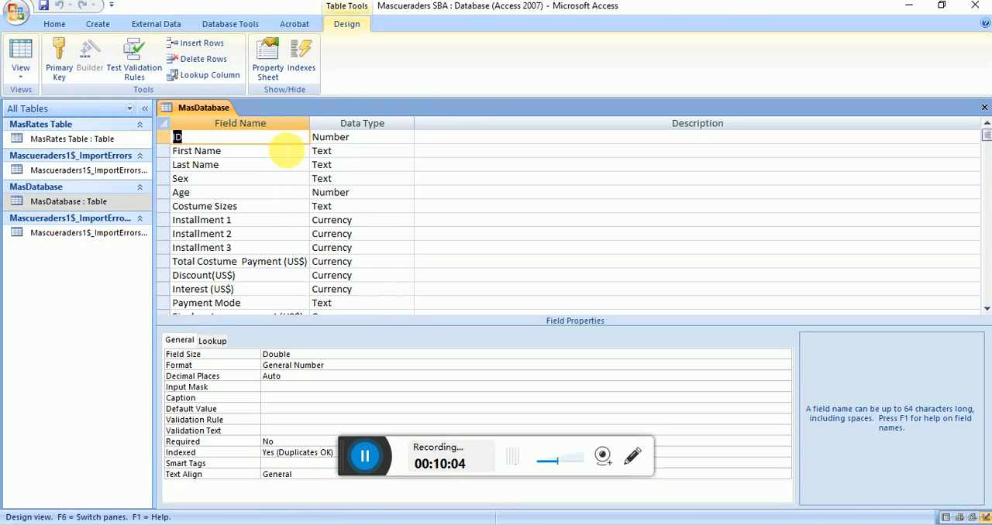
Step: Examine the data types and field properties of the First Name, Last Name, Sex and Age fields
click(295, 153)
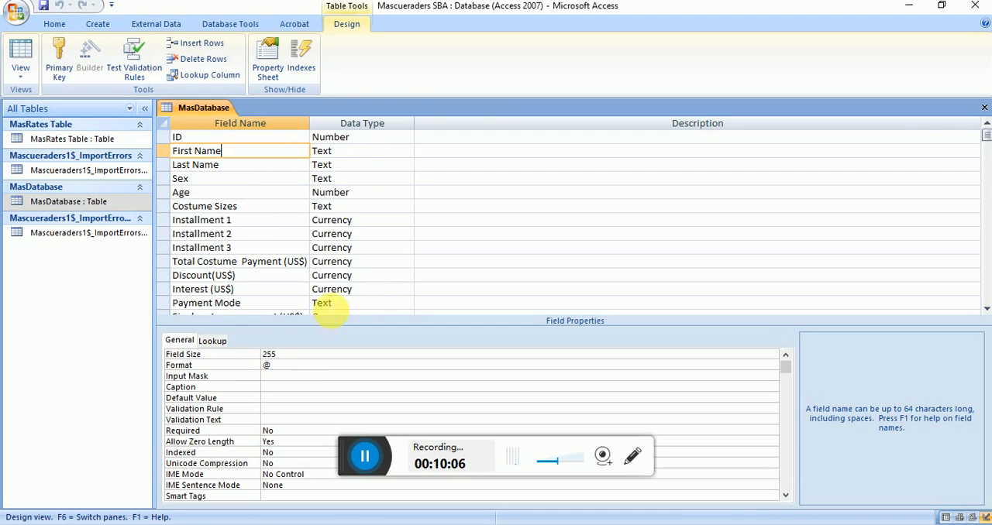
click(159, 354)
key(Down)
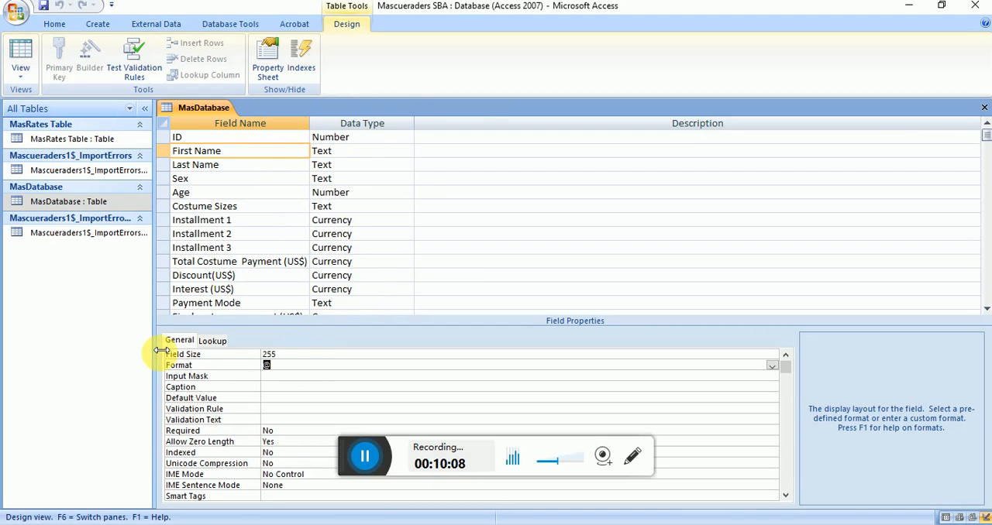
click(247, 166)
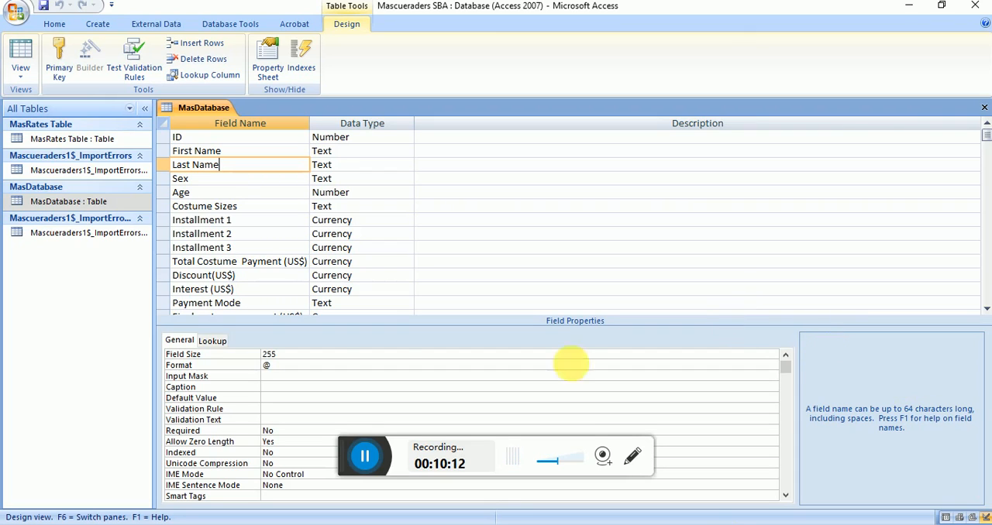
click(268, 355)
key(Down)
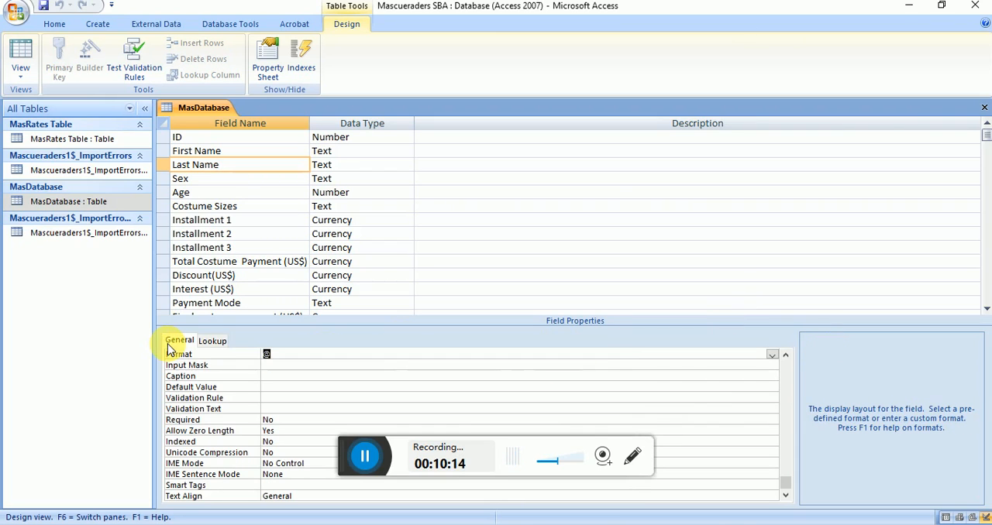
click(268, 178)
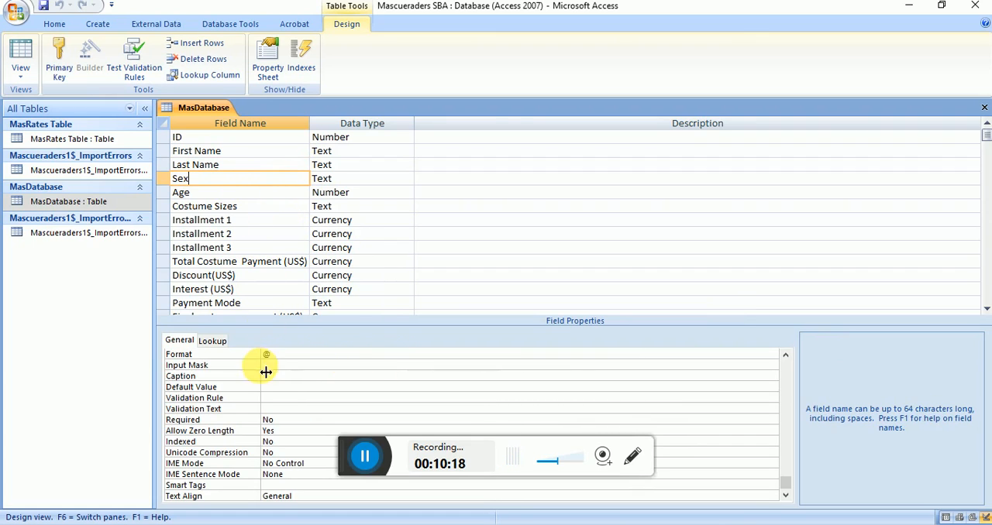
click(349, 179)
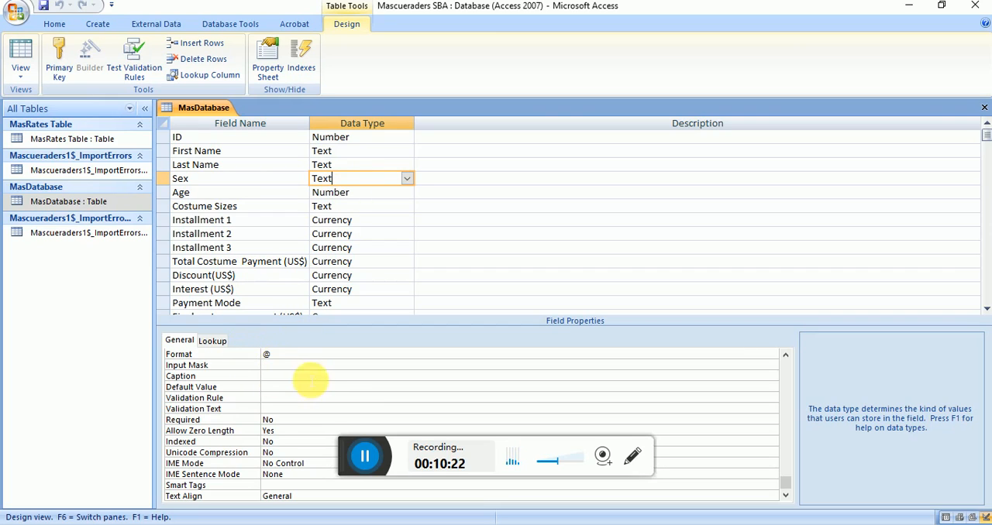
click(314, 387)
click(240, 178)
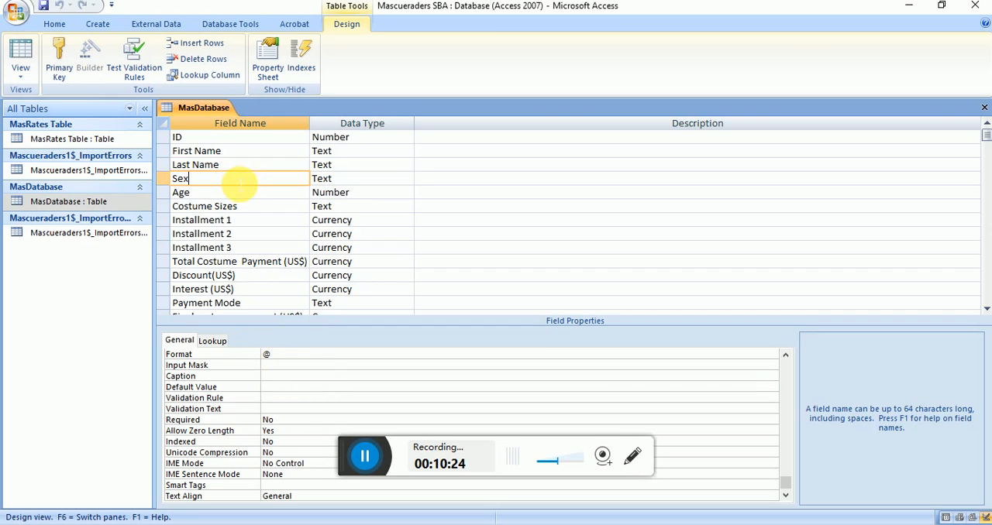
click(237, 193)
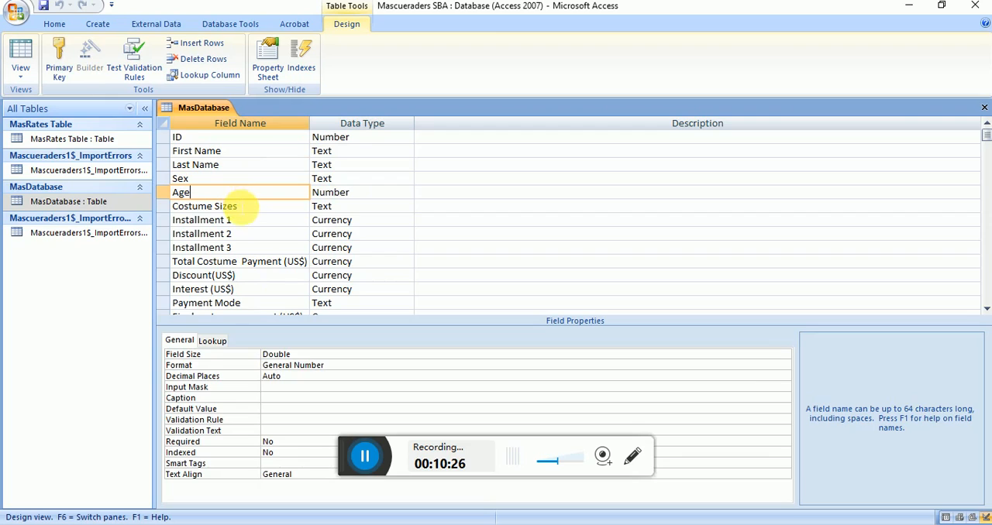
Step: Set the field size of Costume Sizes to 10 and of Payment Mode to 1
click(246, 206)
double_click(280, 353)
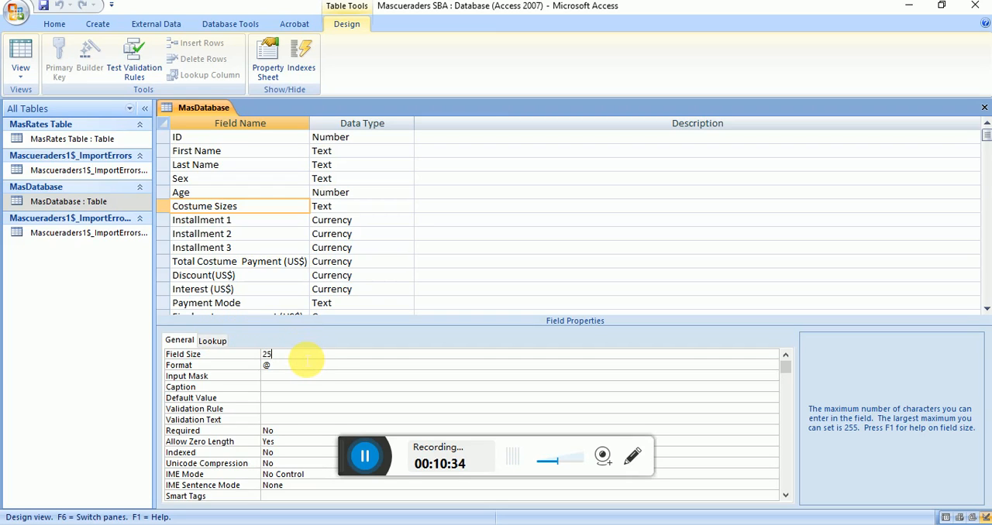
key(Num_Lock)
text(5)
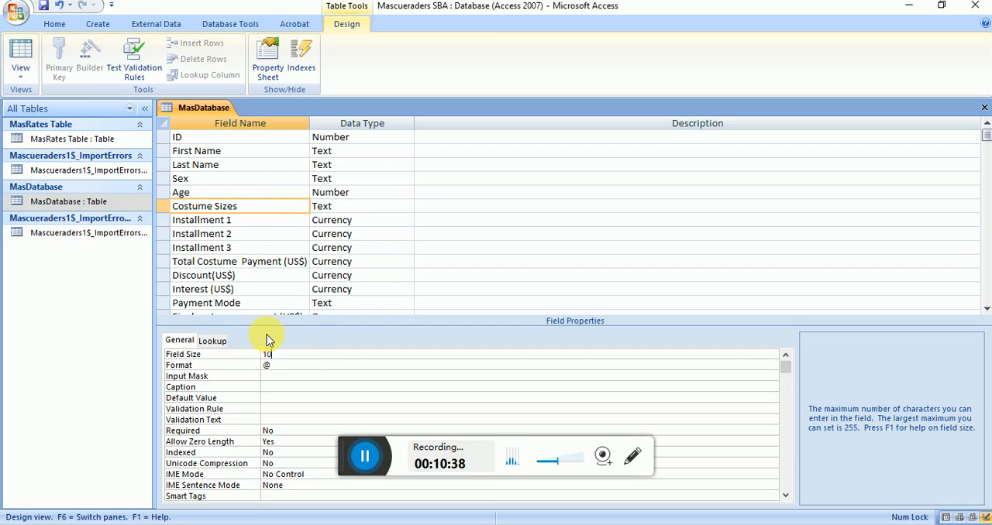
click(275, 306)
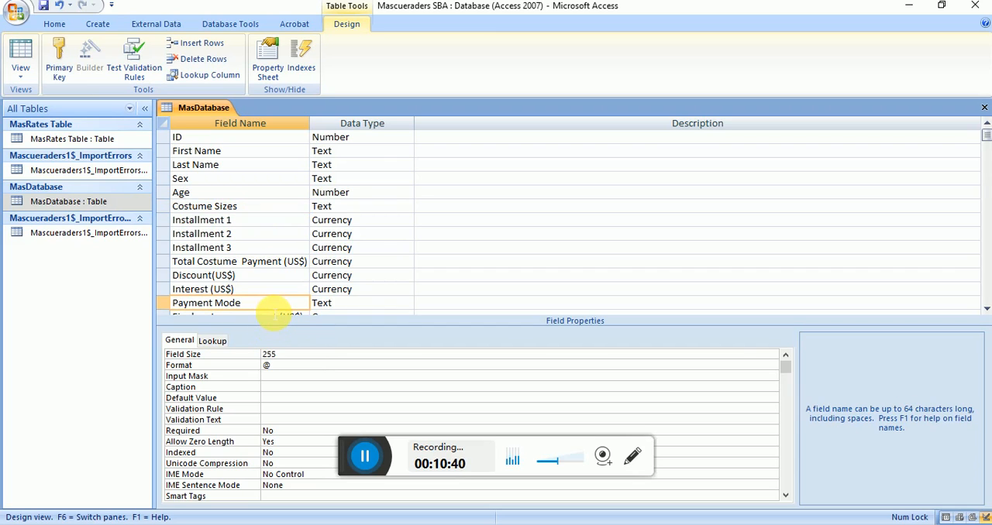
click(213, 357)
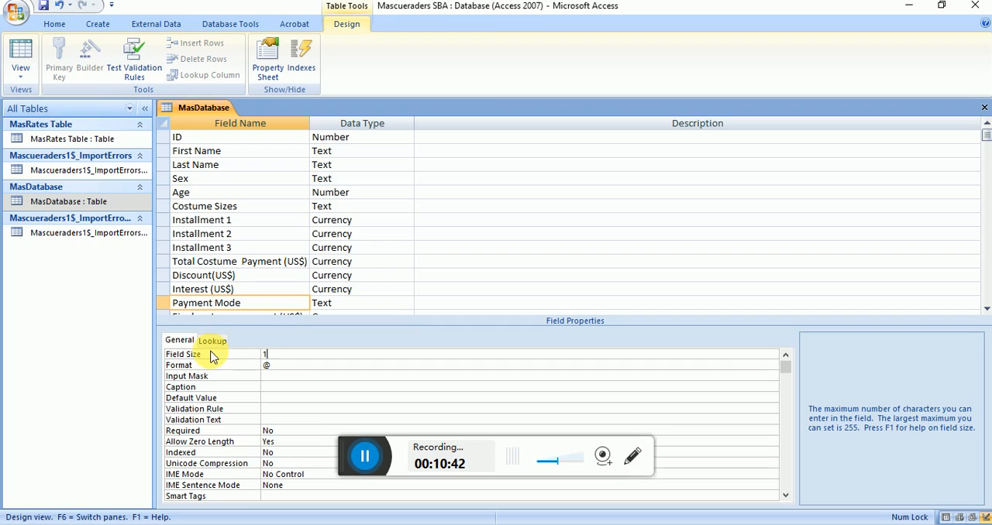
Step: Review the remaining fields of the MasDatabase table and recheck the field size of Costume Sizes
click(986, 309)
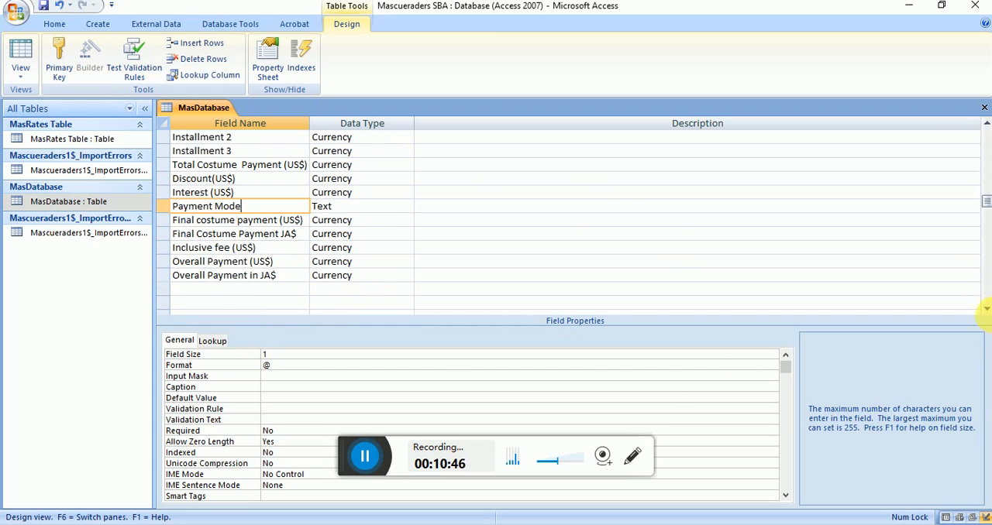
drag(986, 203, 987, 173)
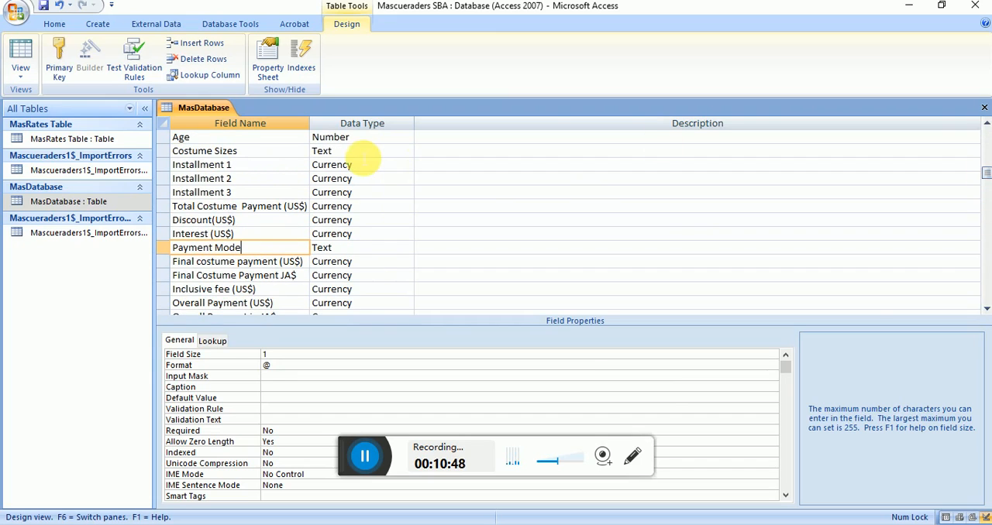
click(342, 153)
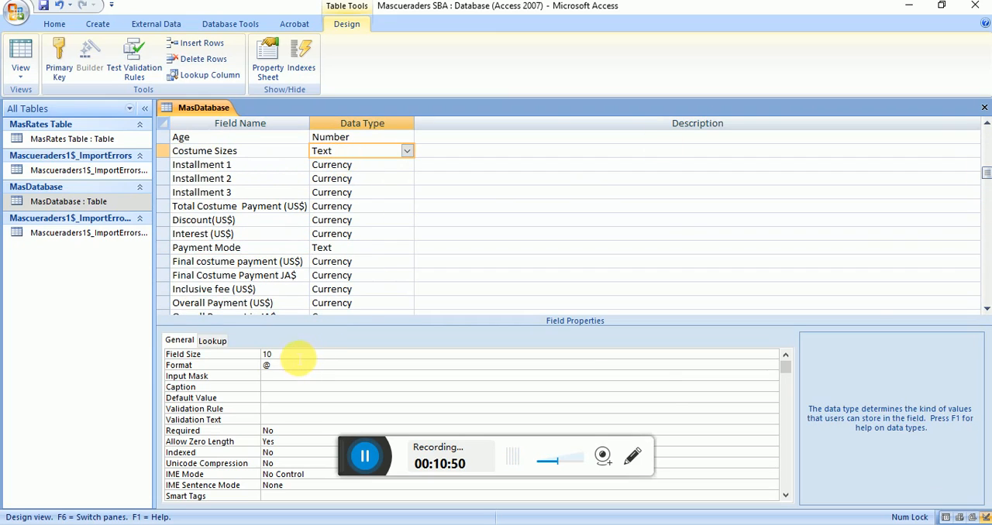
click(287, 357)
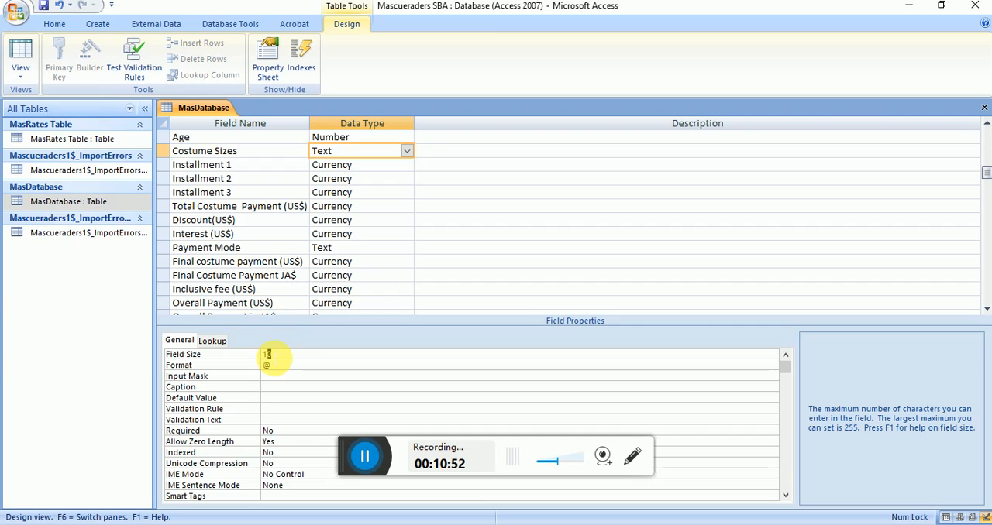
click(986, 124)
click(986, 124)
click(986, 124)
click(986, 124)
click(395, 204)
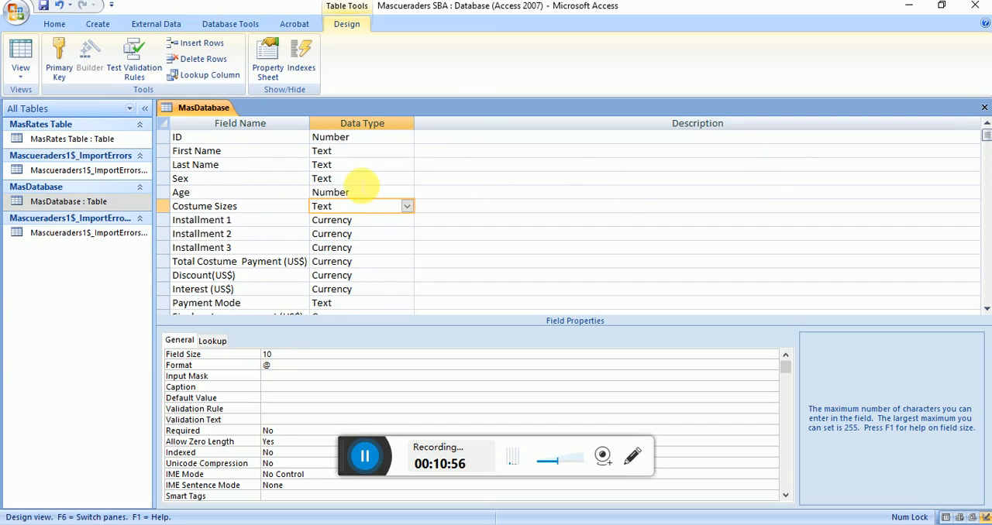
Step: Set the field size of Sex to 1 and save the table design, accepting the possible loss of data
click(365, 179)
double_click(279, 357)
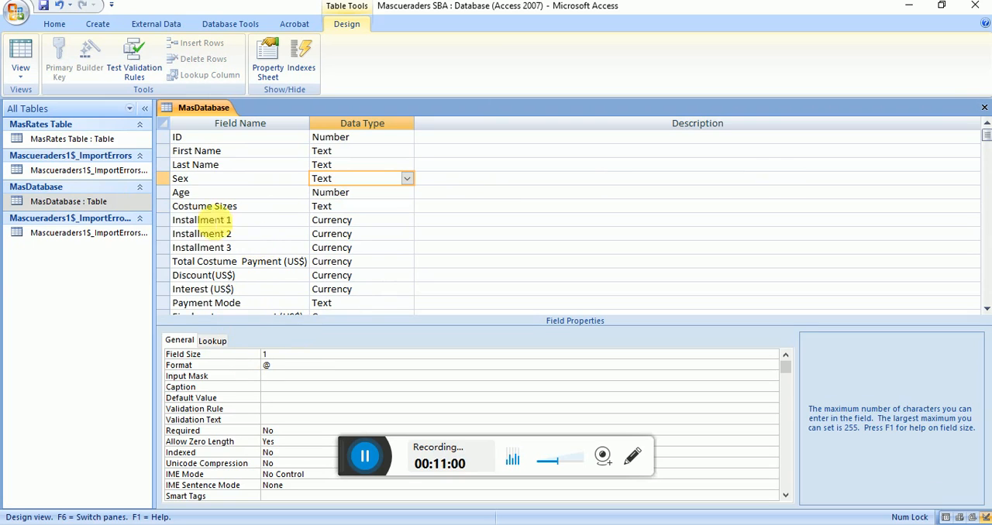
click(45, 6)
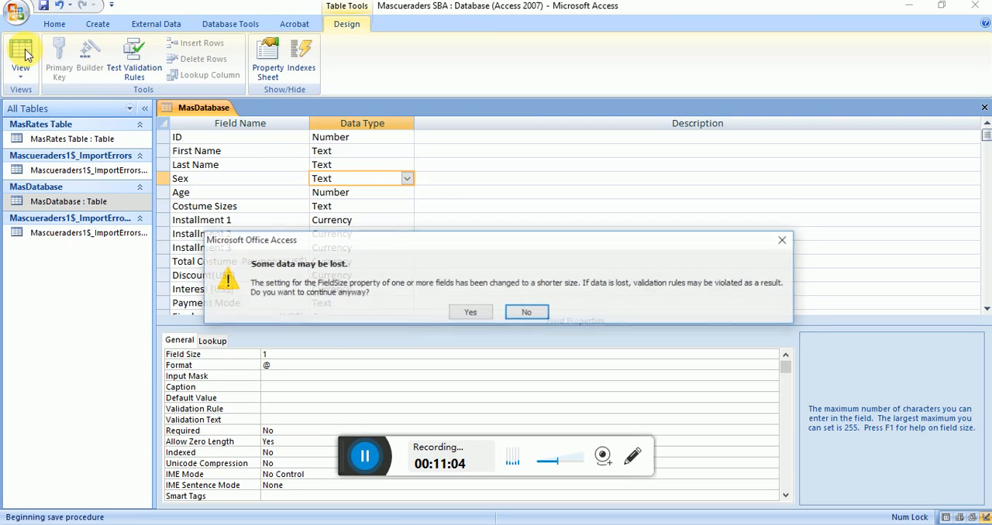
click(457, 313)
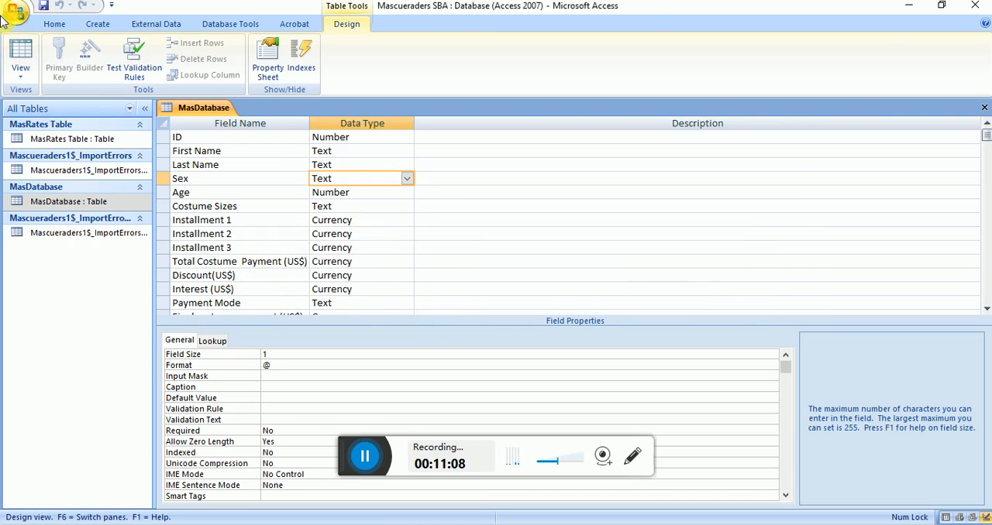
Step: Show MasDatabase in Datasheet view and widen the Costume Sizes, Installment 1, Installment 2 and Installment 3 columns to fit their headings
click(21, 51)
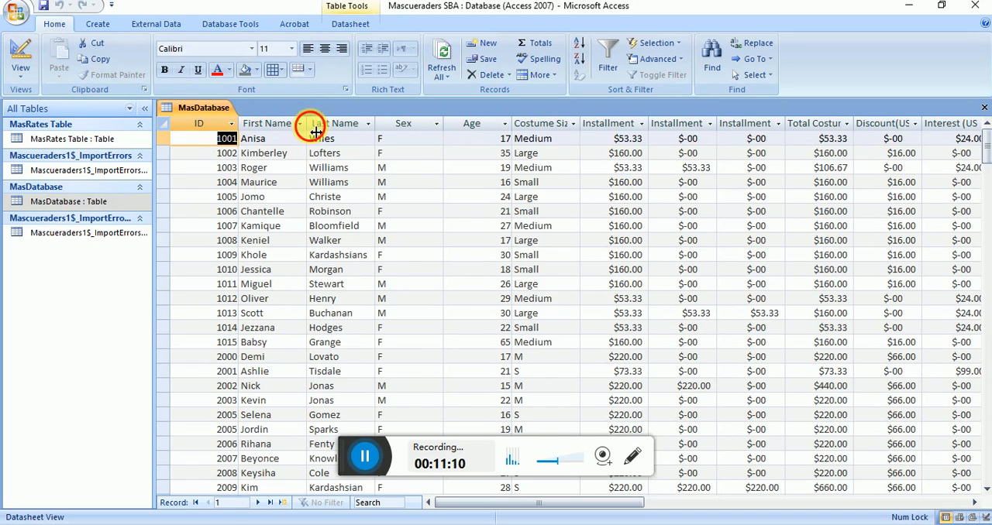
click(576, 124)
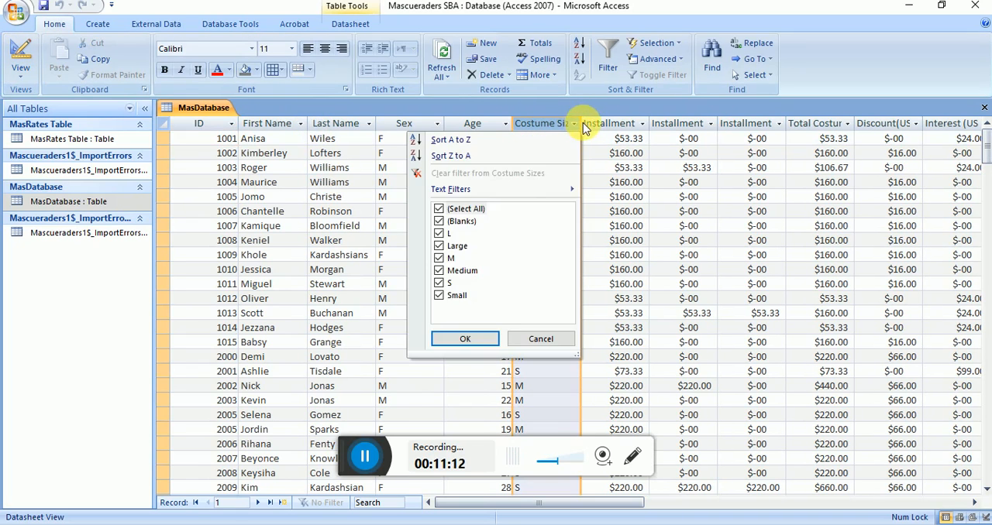
click(584, 124)
double_click(585, 124)
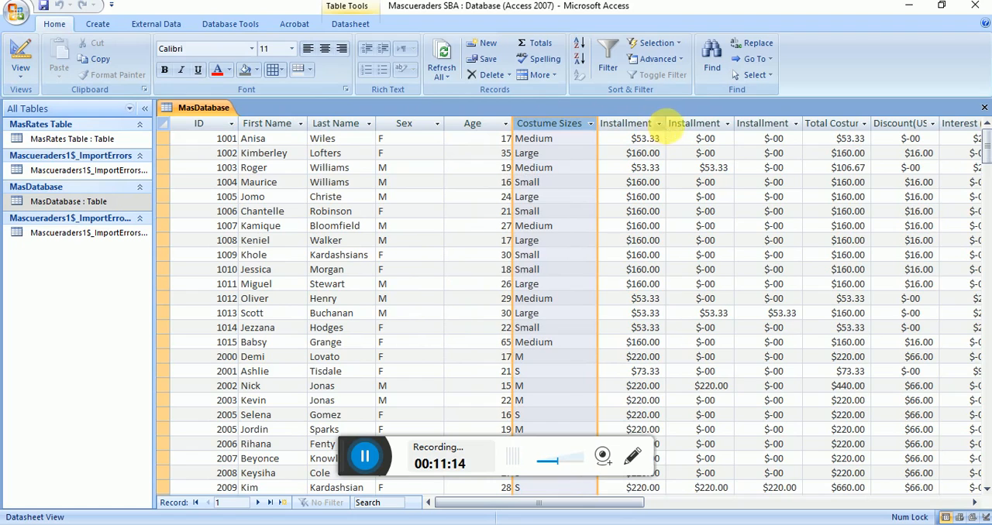
double_click(673, 132)
double_click(745, 125)
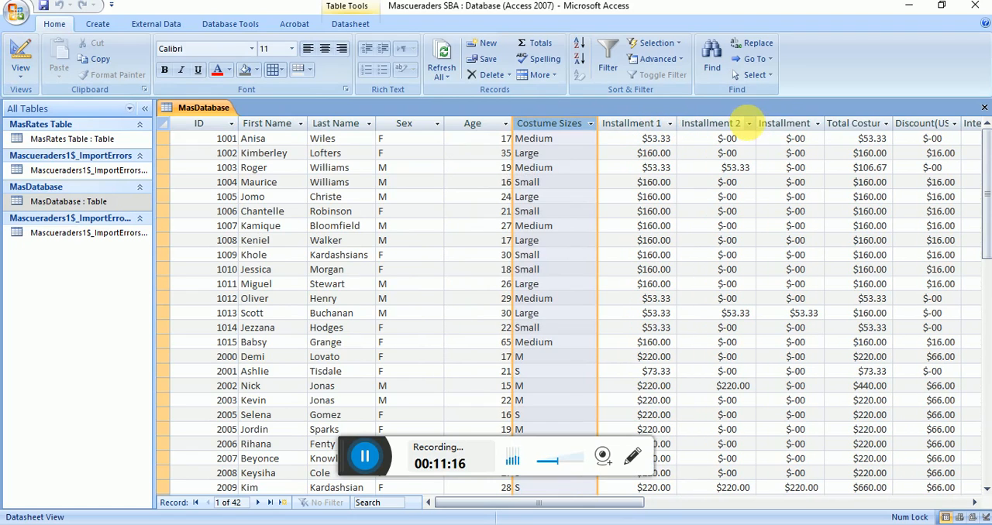
double_click(824, 124)
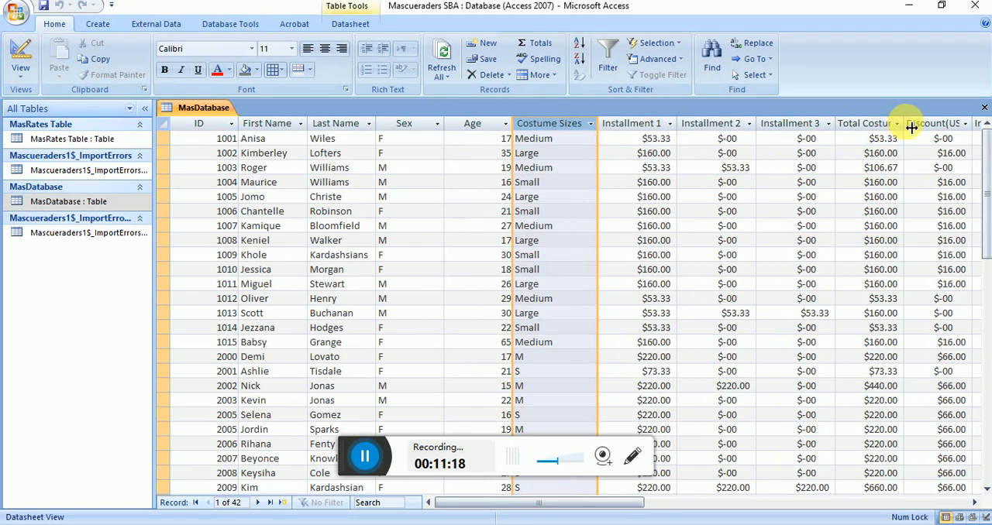
Step: Widen the Total Costume Payment (US$) and Discount(US$) columns to fit their full headings
double_click(906, 124)
click(974, 502)
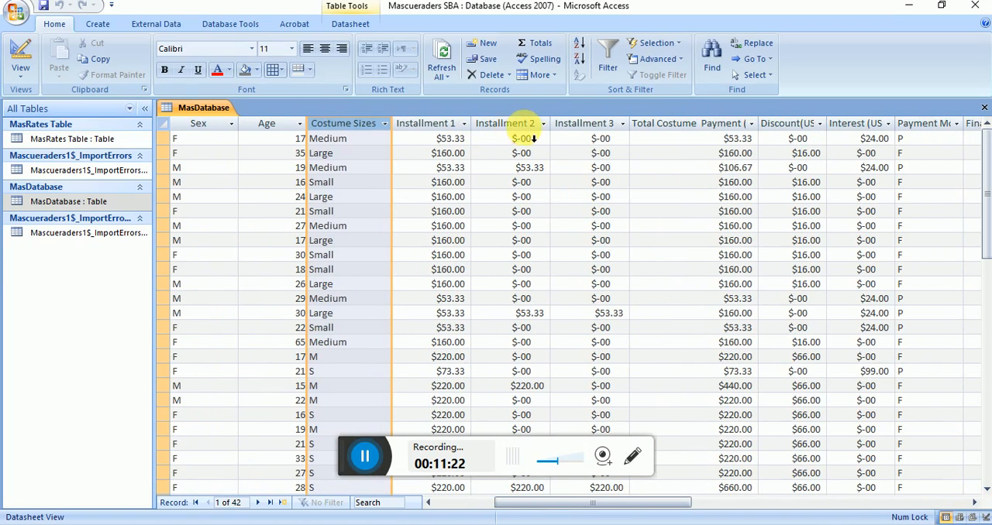
click(766, 130)
double_click(765, 131)
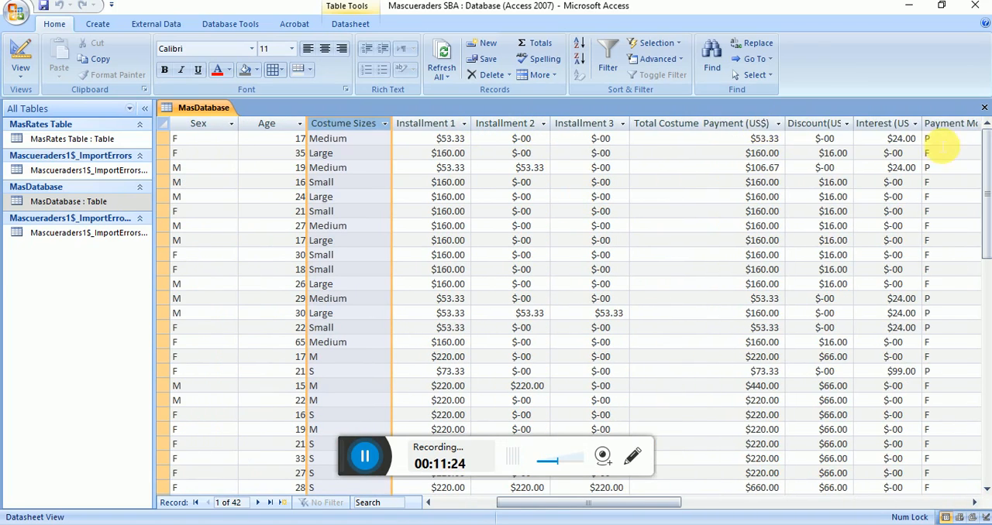
double_click(860, 128)
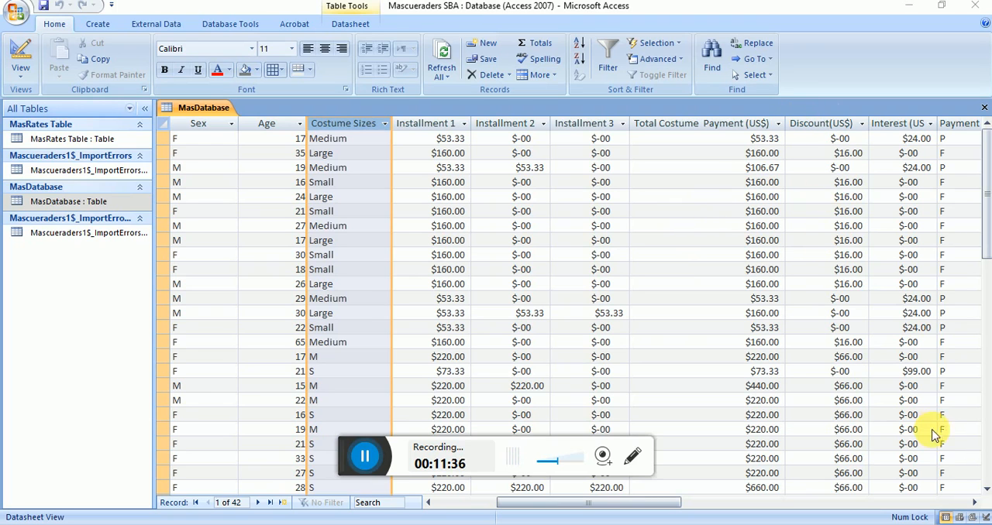
Step: Widen the Payment Mode and Final costume payment (US$) columns so their full headings fit
click(975, 502)
click(975, 502)
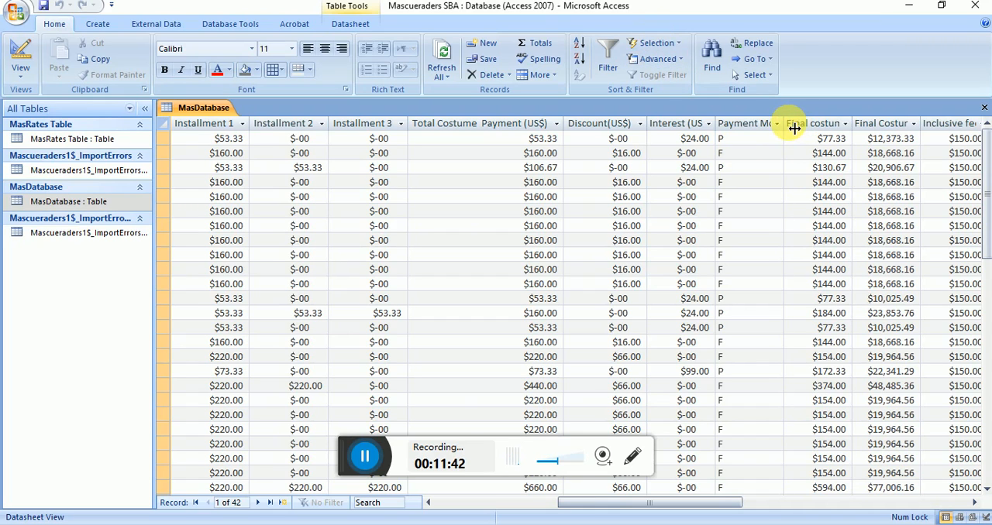
drag(794, 129, 815, 128)
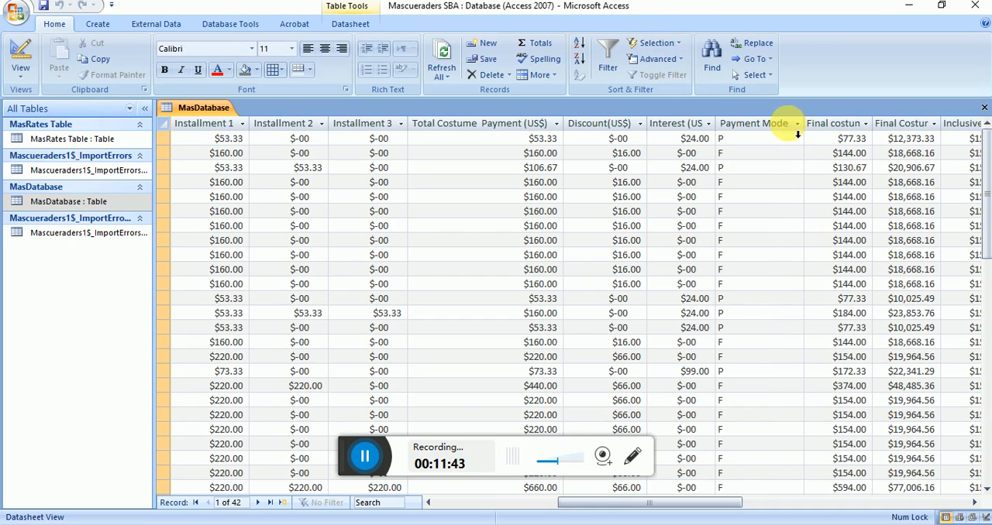
click(871, 128)
click(871, 125)
click(876, 127)
double_click(878, 127)
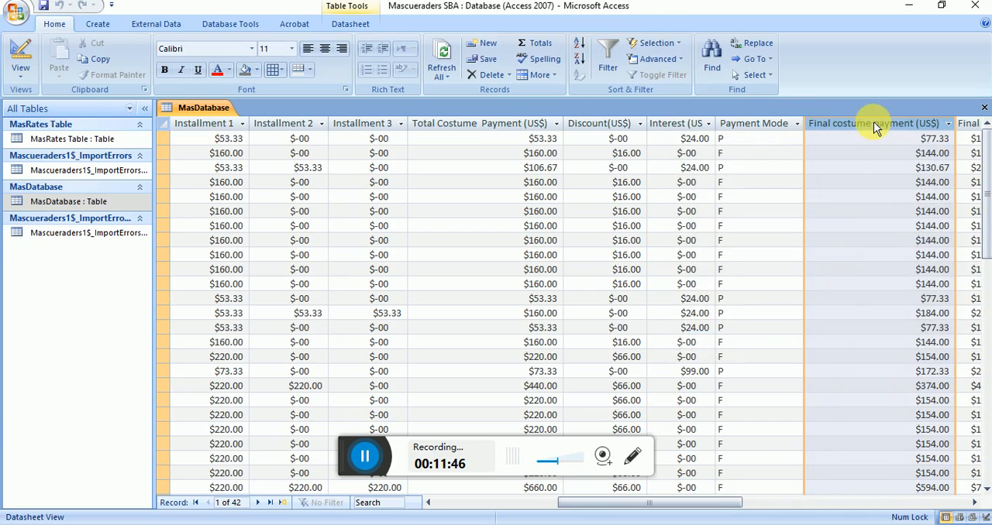
Step: Fit the widths of the Final Costume Payment JA$, Inclusive fee (US$), Overall Payment (US$) and Overall Payment in JA$ columns to their headings
click(965, 502)
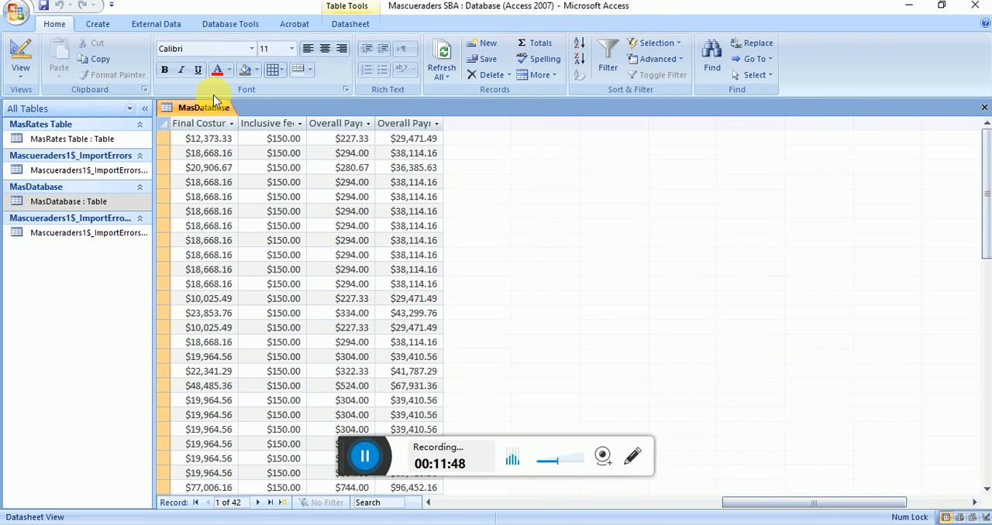
double_click(239, 127)
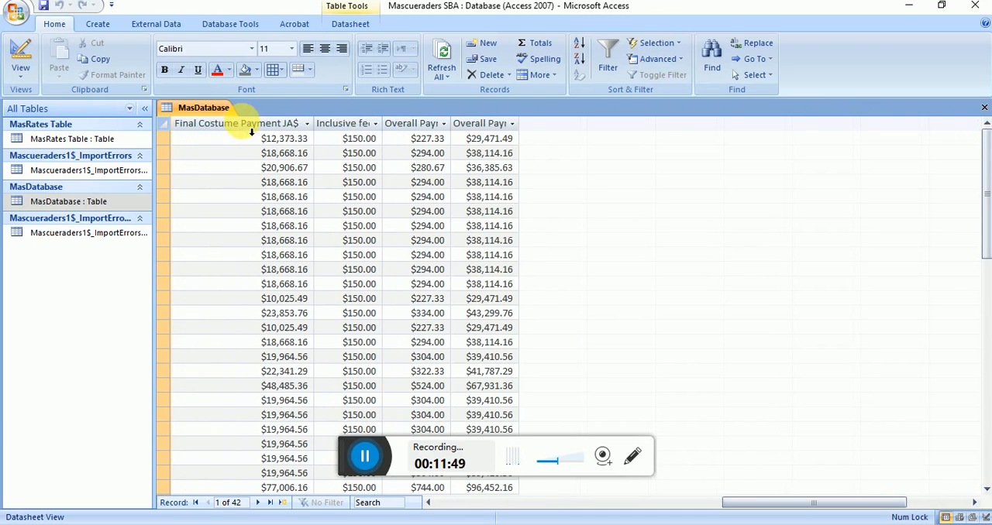
double_click(382, 123)
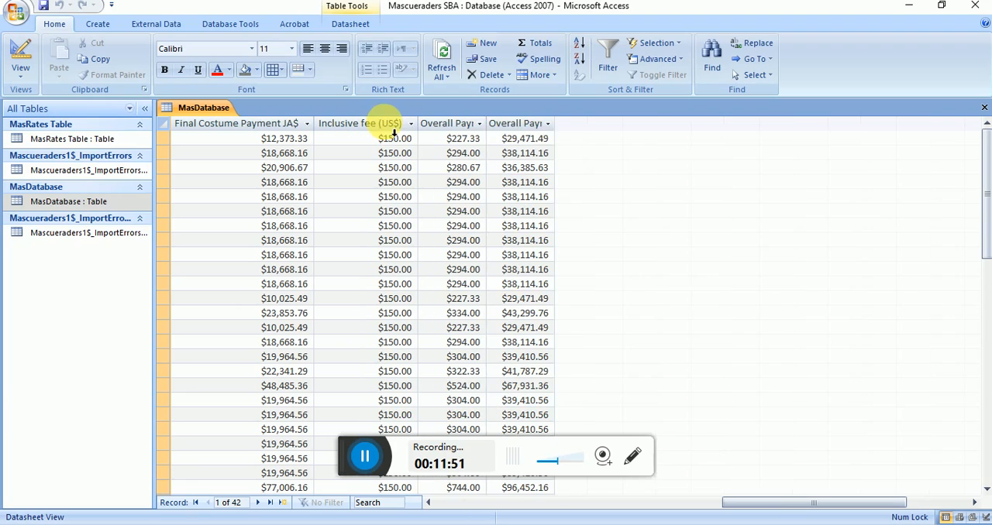
double_click(487, 123)
double_click(616, 124)
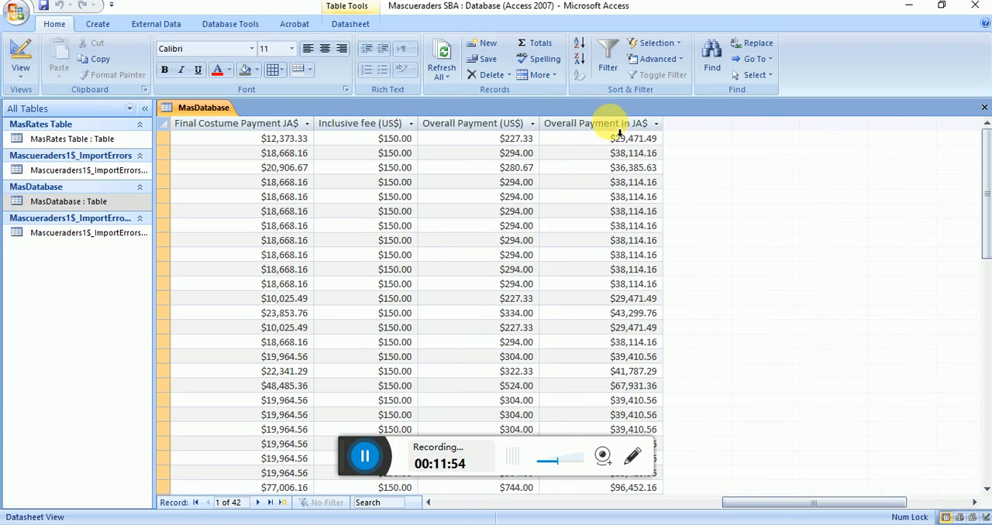
Step: Delete both Mascueraders1$_ImportErrors tables from the database
drag(779, 503, 412, 476)
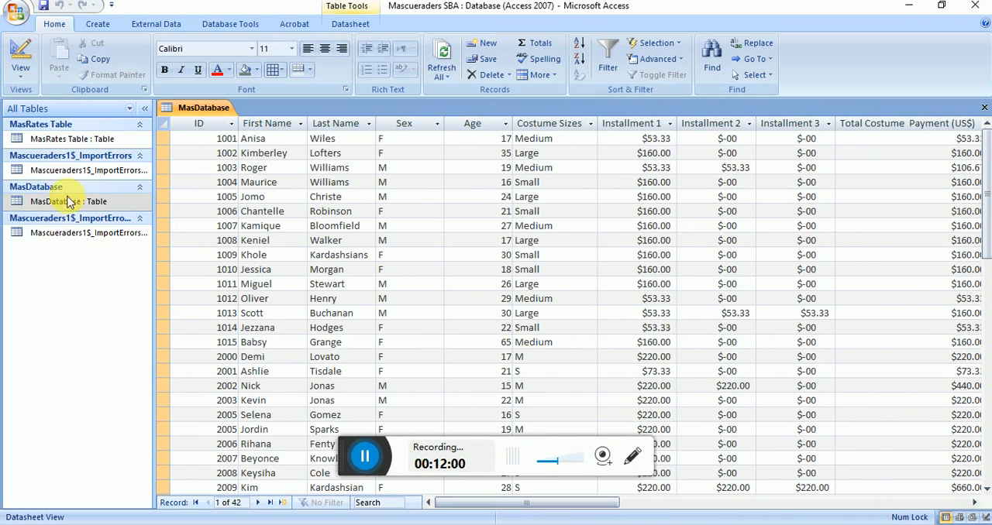
click(78, 170)
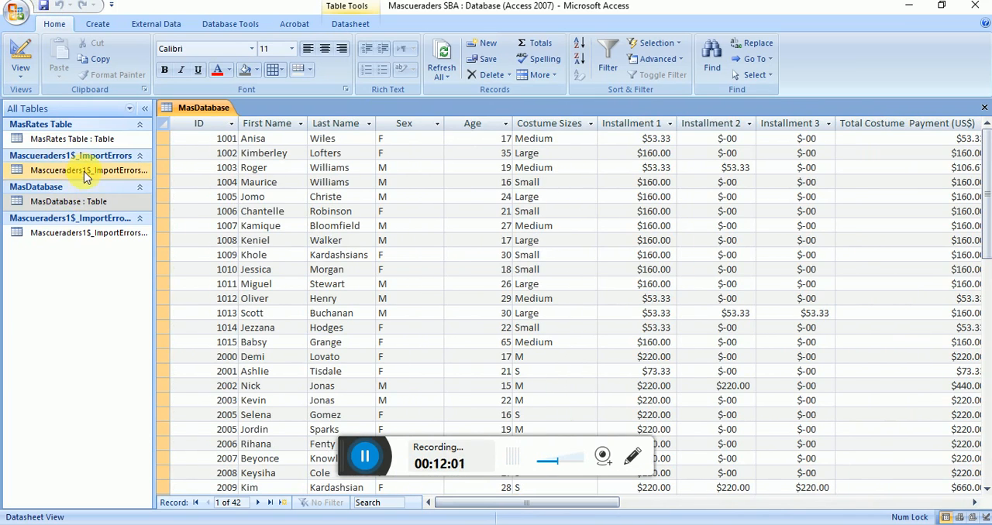
click(104, 237)
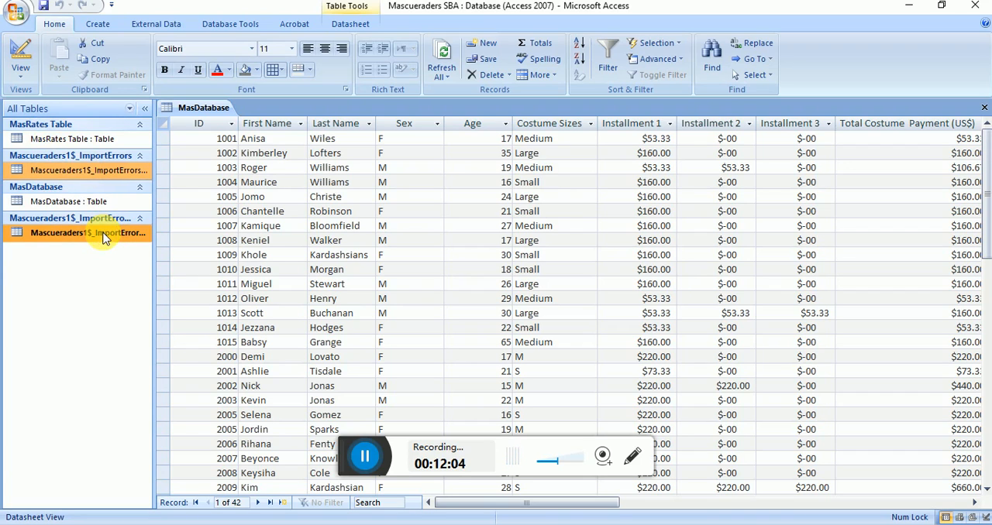
key(Delete)
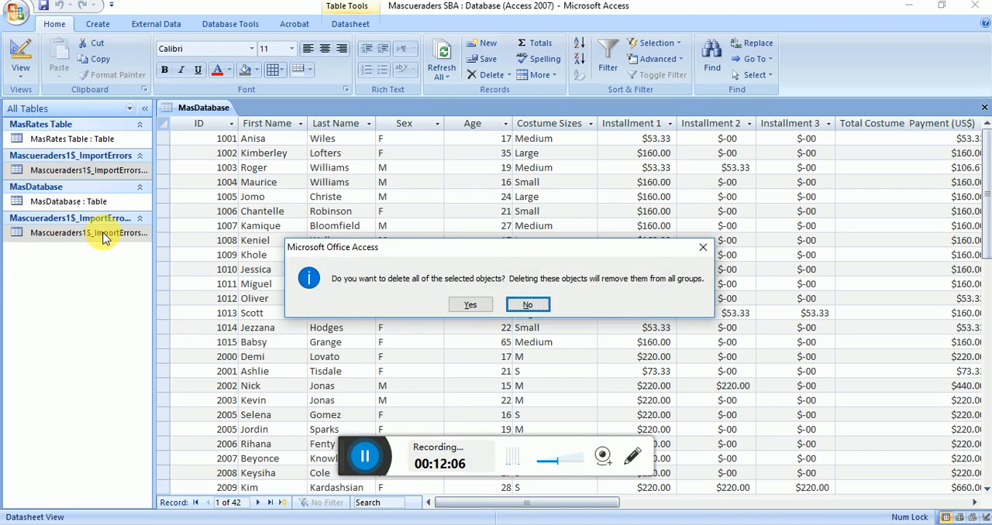
key(y)
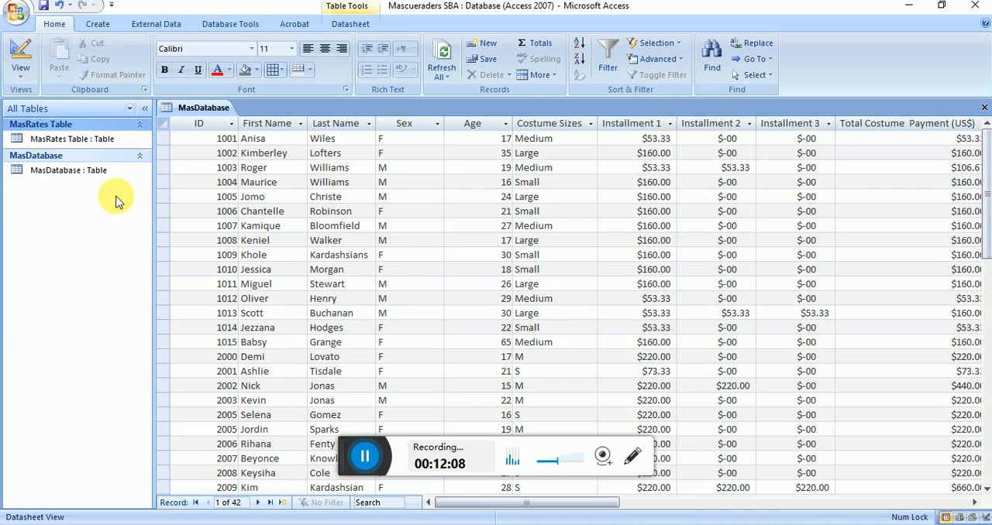
Step: Close the MasDatabase table and duplicate it with structure and data as a new table named Mascuerader Personal
click(26, 62)
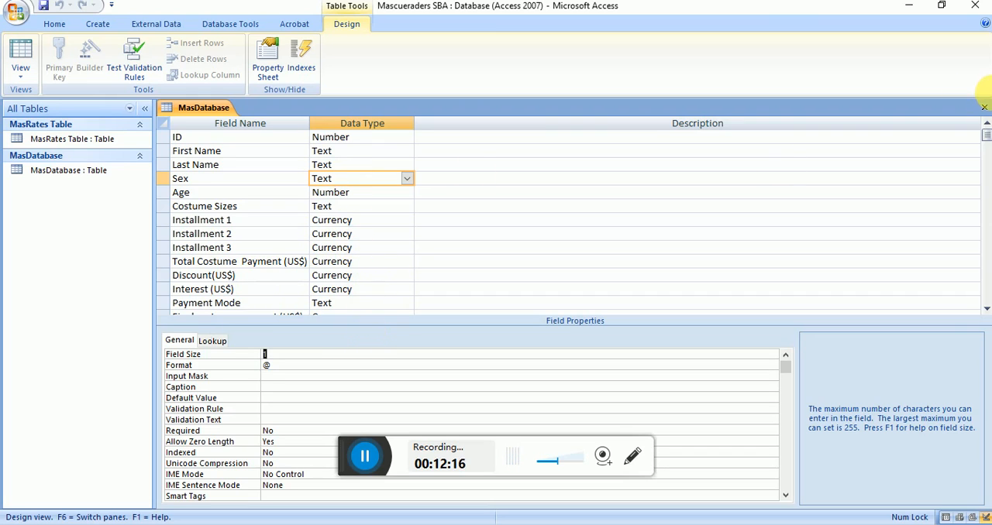
click(985, 107)
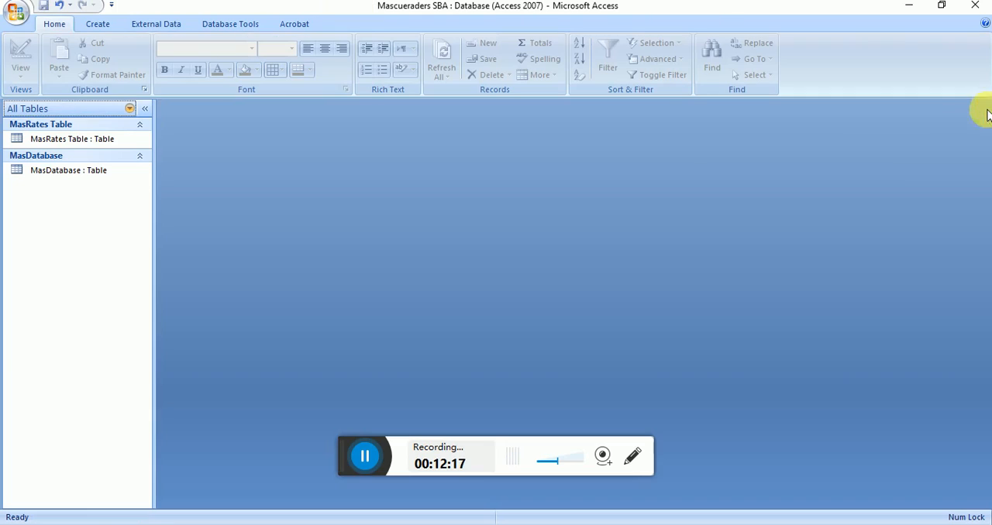
click(87, 181)
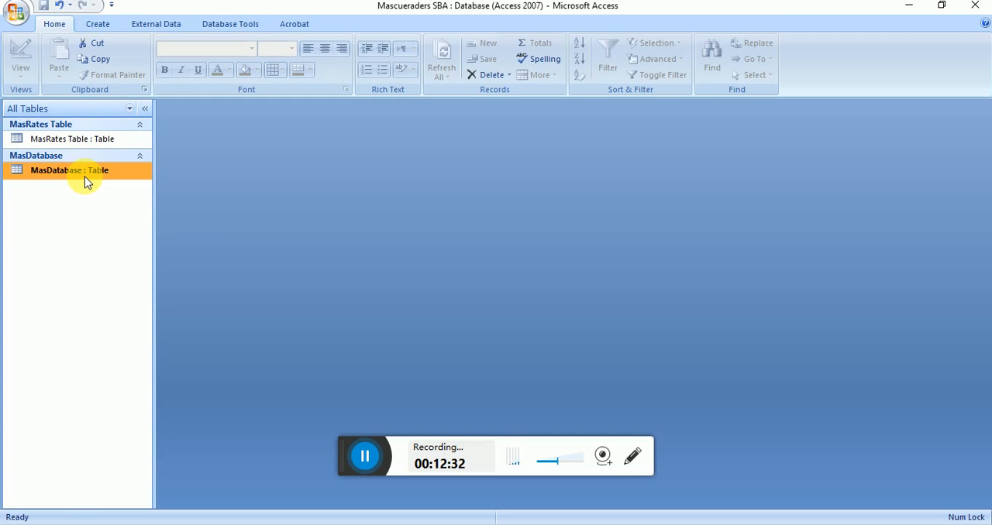
key(ctrl+v)
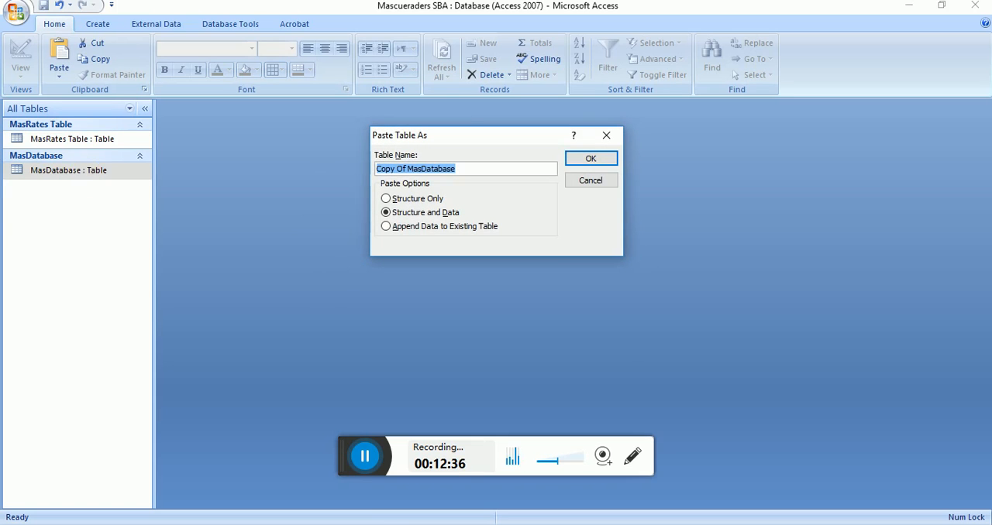
key(BackSpace)
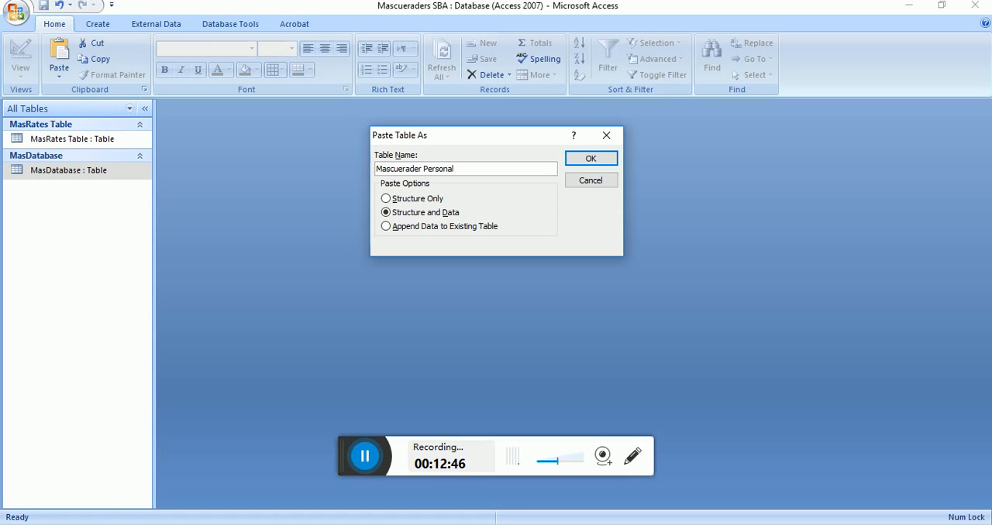
key(Return)
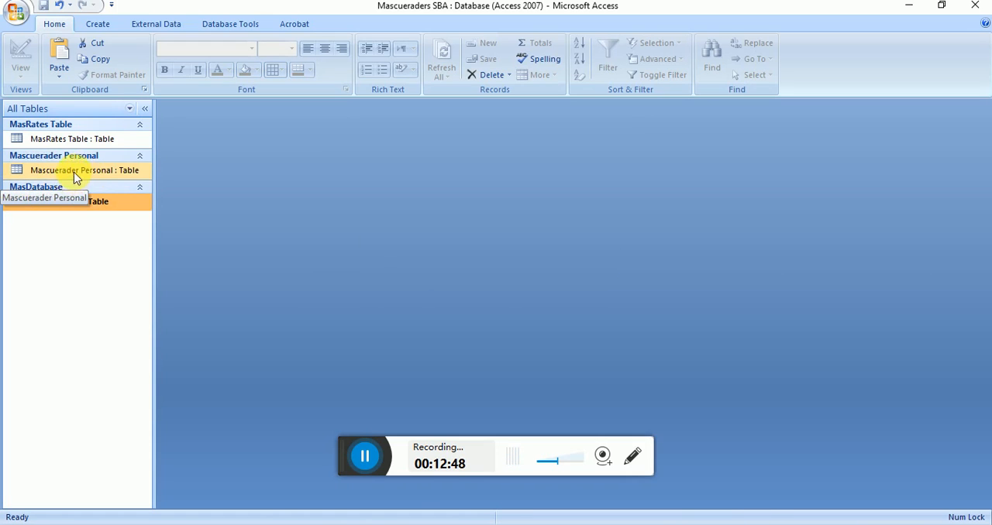
Step: Open the Mascuerader Personal table in Design view and permanently delete its Installment 1 field
double_click(74, 171)
click(21, 54)
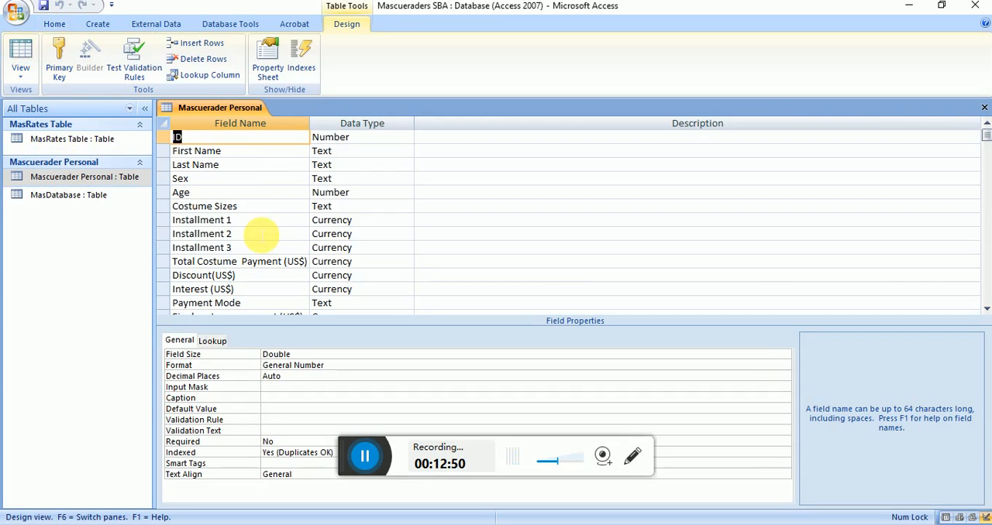
click(166, 220)
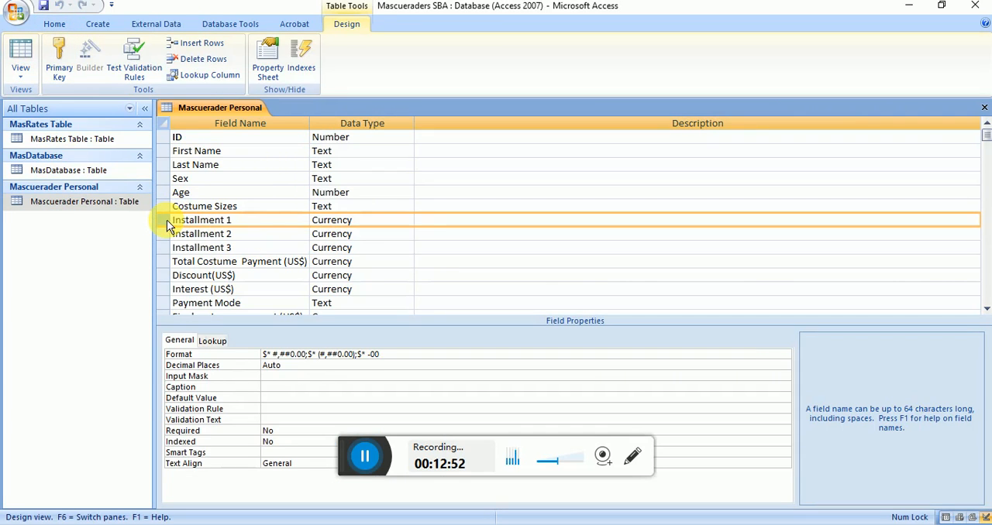
right_click(167, 220)
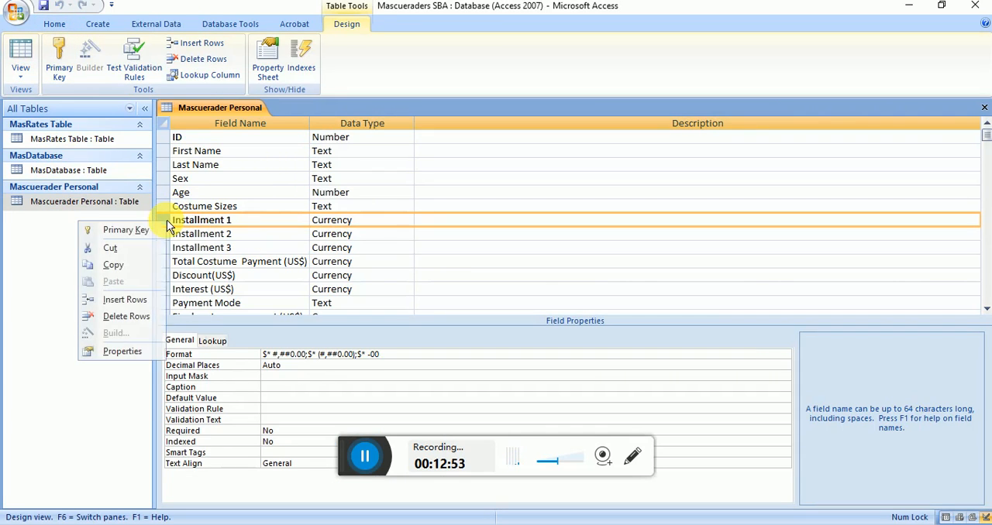
click(120, 316)
click(468, 308)
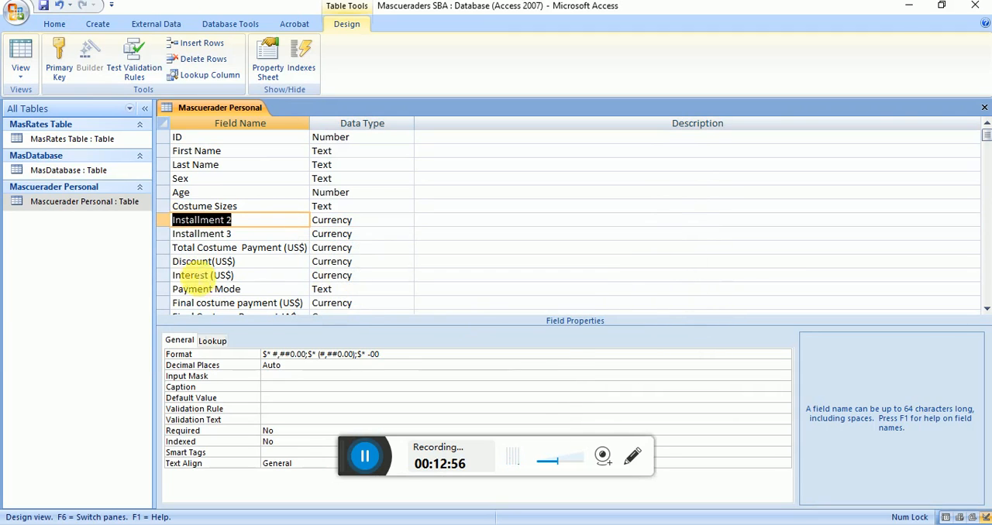
Step: Permanently delete the Installment 2 and Installment 3 fields from the Mascuerader Personal table
click(166, 221)
right_click(166, 221)
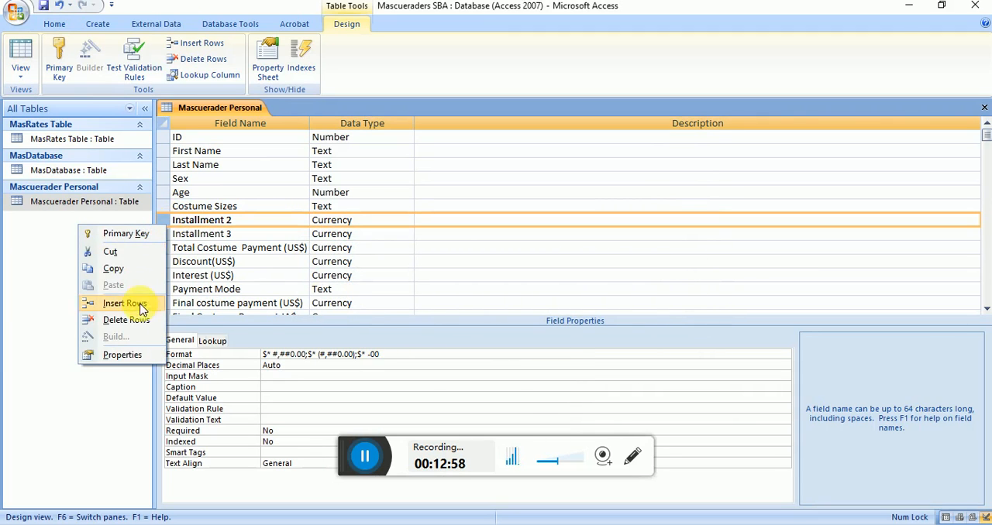
click(120, 318)
click(468, 307)
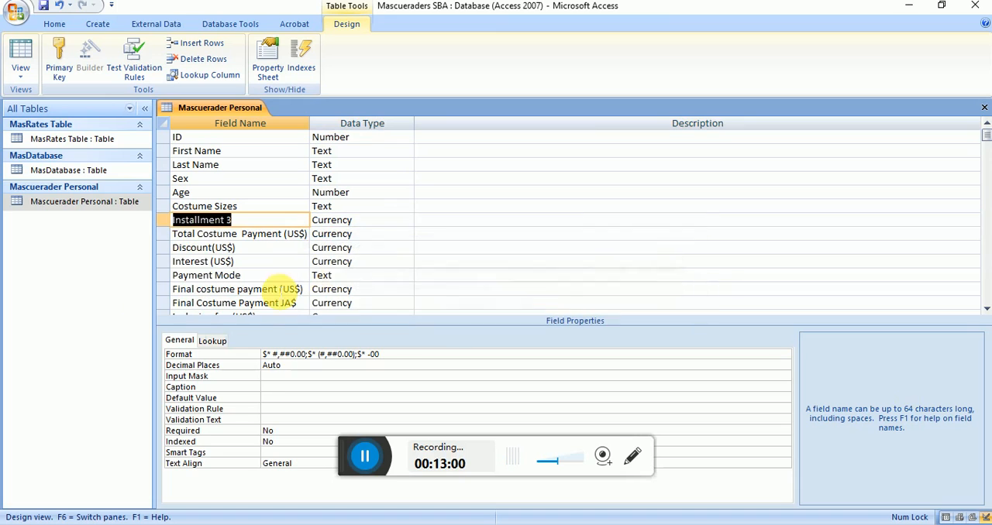
right_click(163, 222)
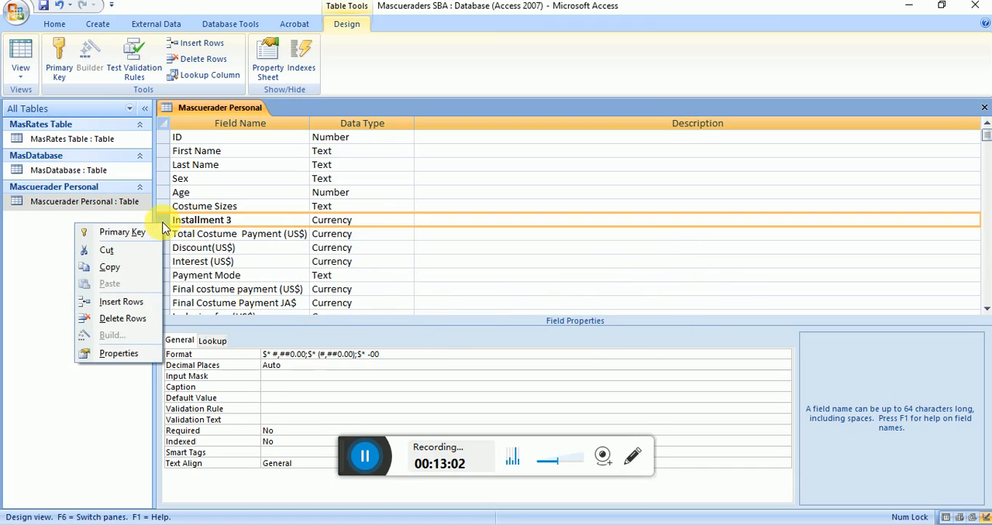
click(124, 318)
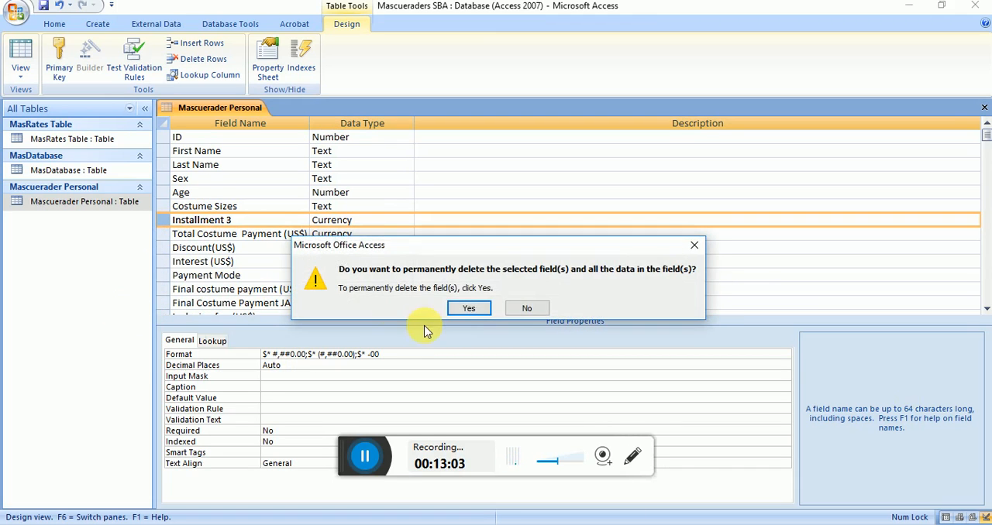
click(467, 308)
Step: Permanently delete the Total Costume Payment (US$) and Discount(US$) fields from the Mascuerader Personal table
click(163, 220)
right_click(162, 220)
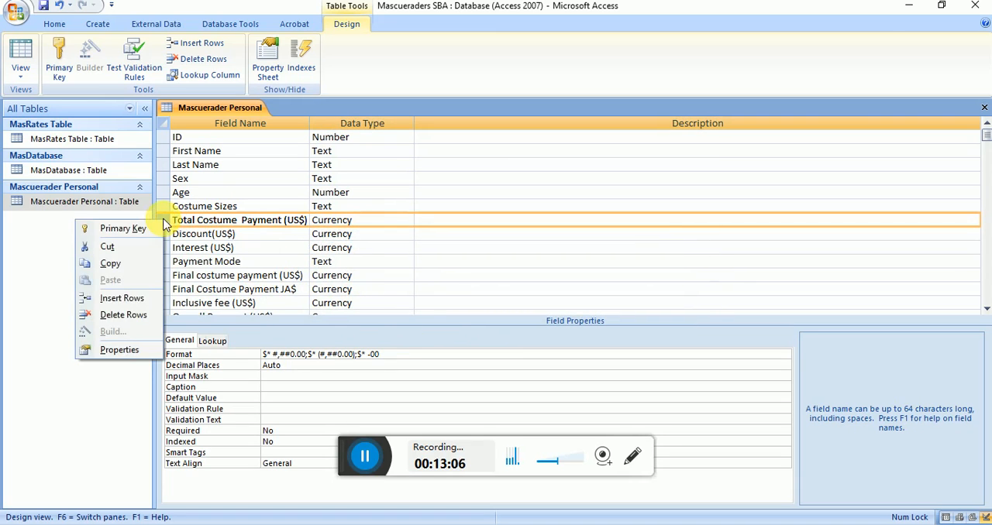
click(124, 315)
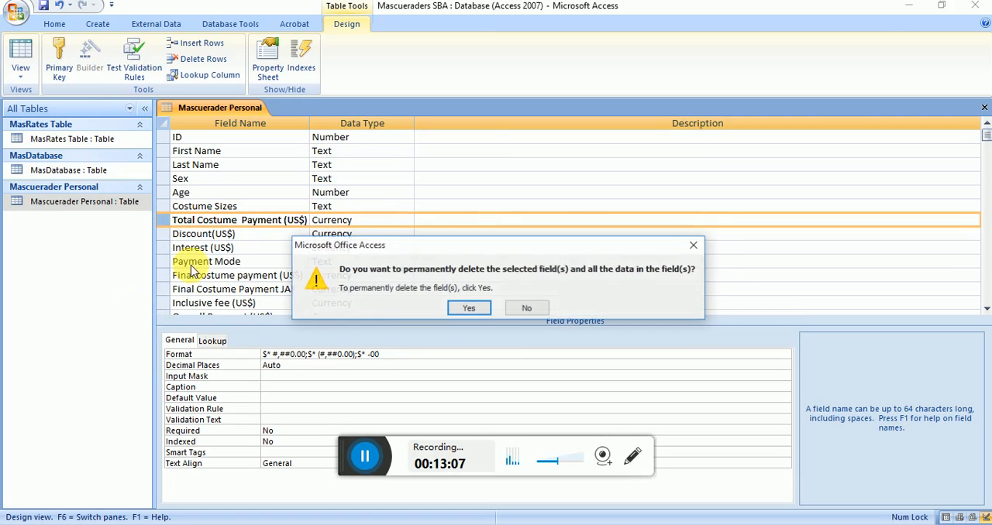
click(453, 318)
click(161, 220)
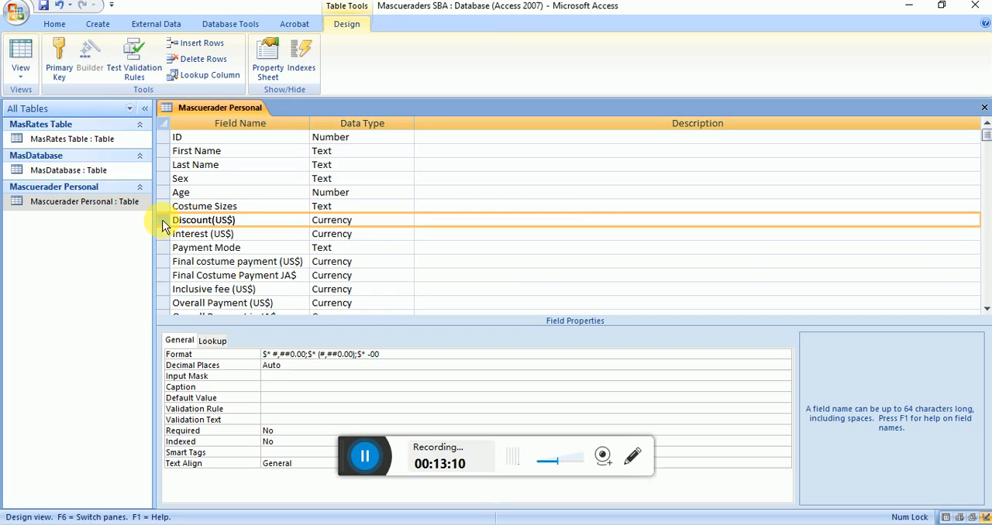
right_click(160, 220)
click(125, 317)
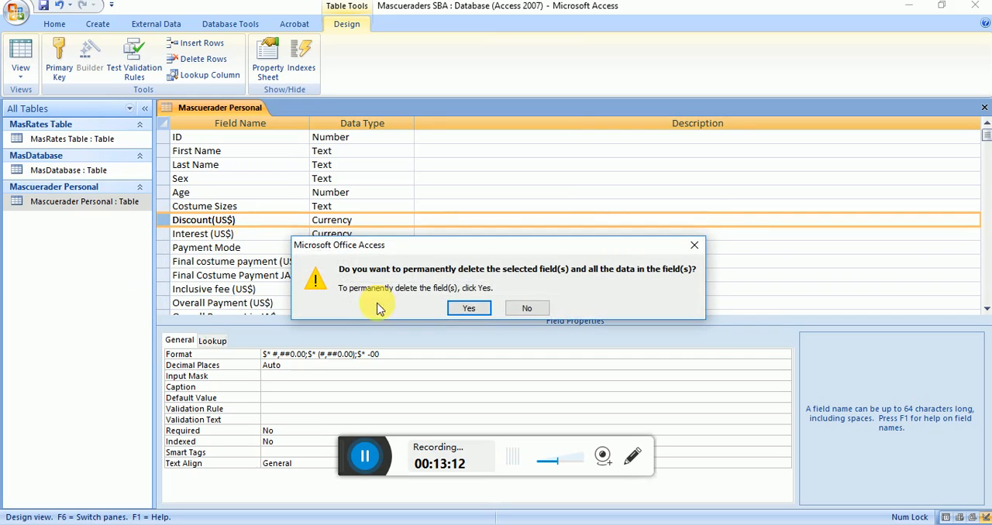
click(468, 311)
Step: Permanently delete the Interest (US$) and Payment Mode fields from the Mascuerader Personal table
click(160, 220)
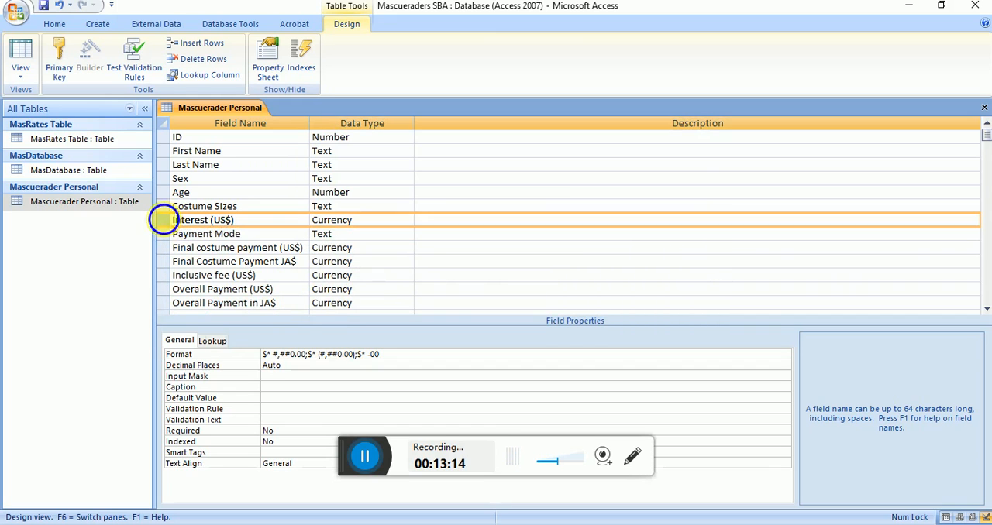
right_click(160, 220)
click(118, 320)
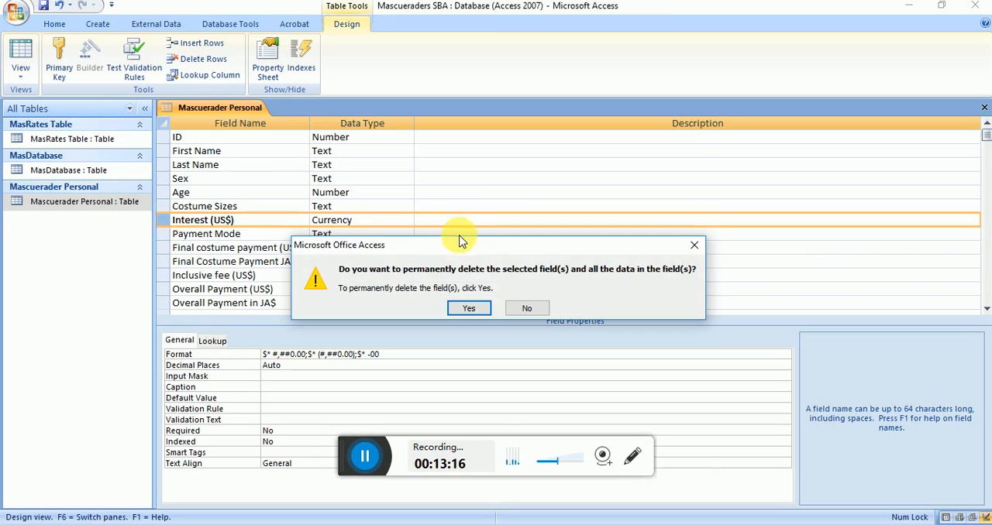
click(469, 309)
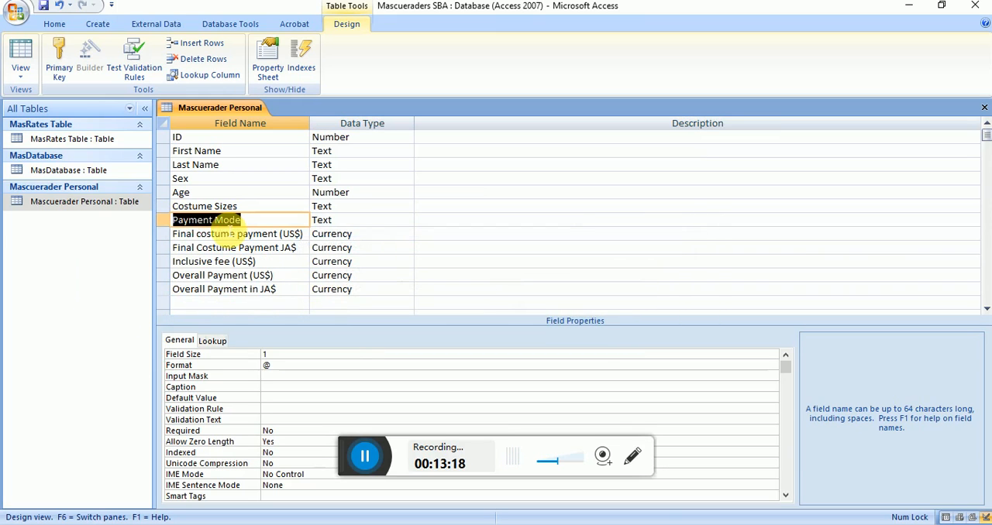
right_click(161, 221)
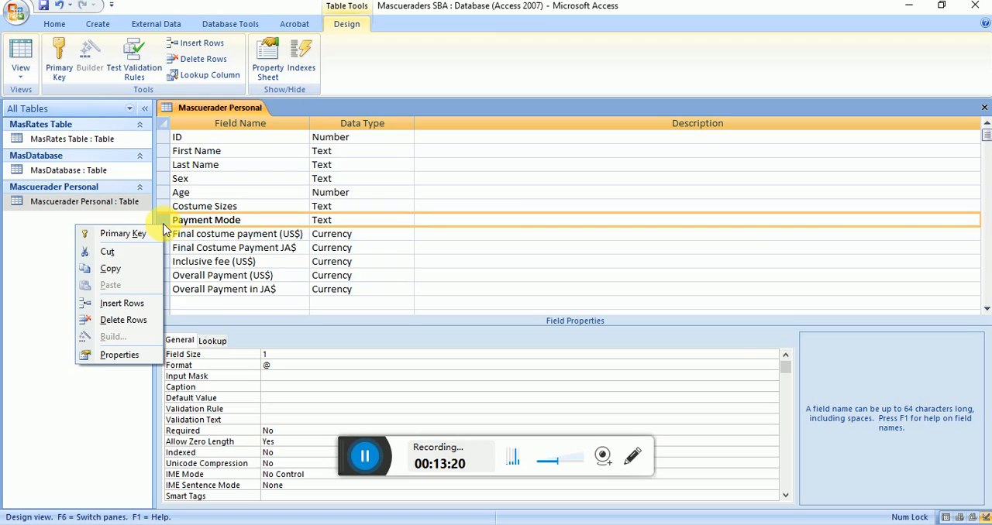
click(124, 320)
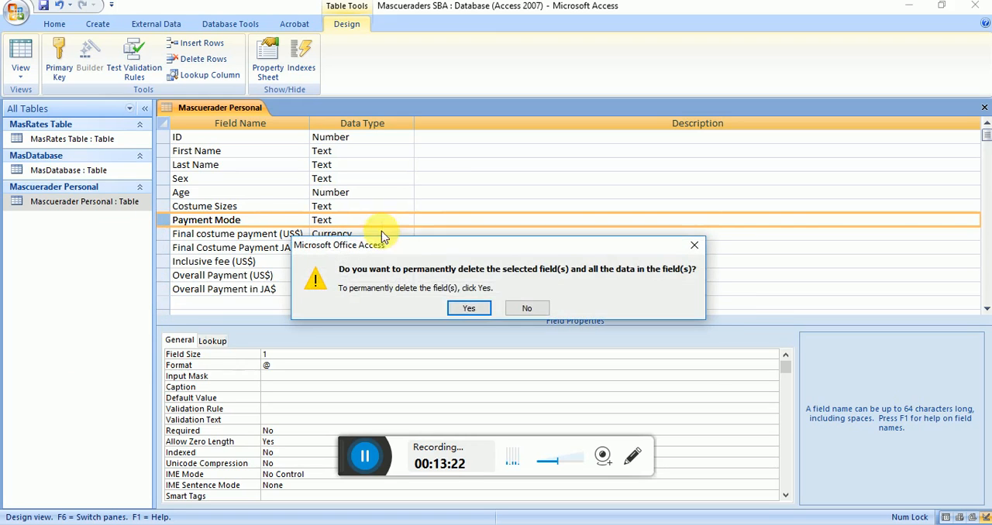
click(468, 309)
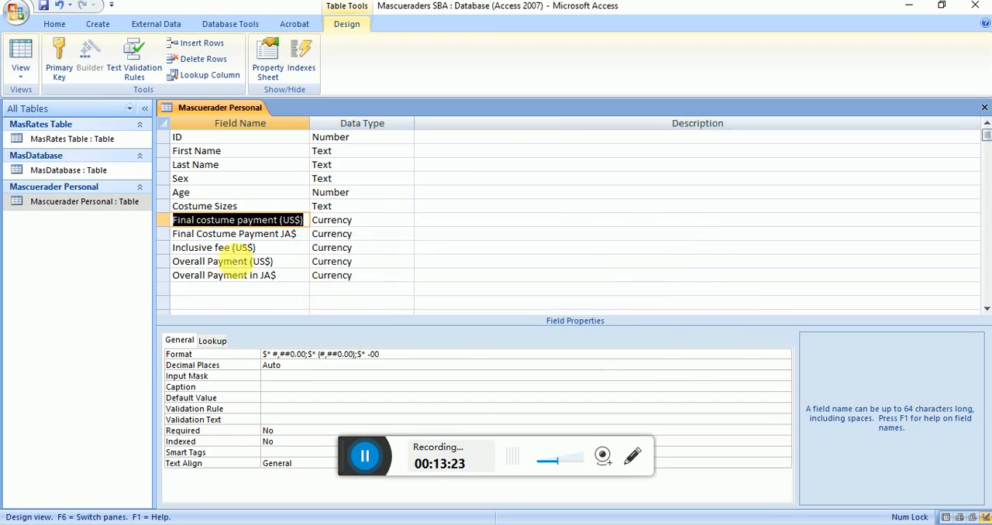
Step: Permanently delete the Final costume payment (US$) and Final Costume Payment JA$ fields
right_click(161, 222)
click(137, 316)
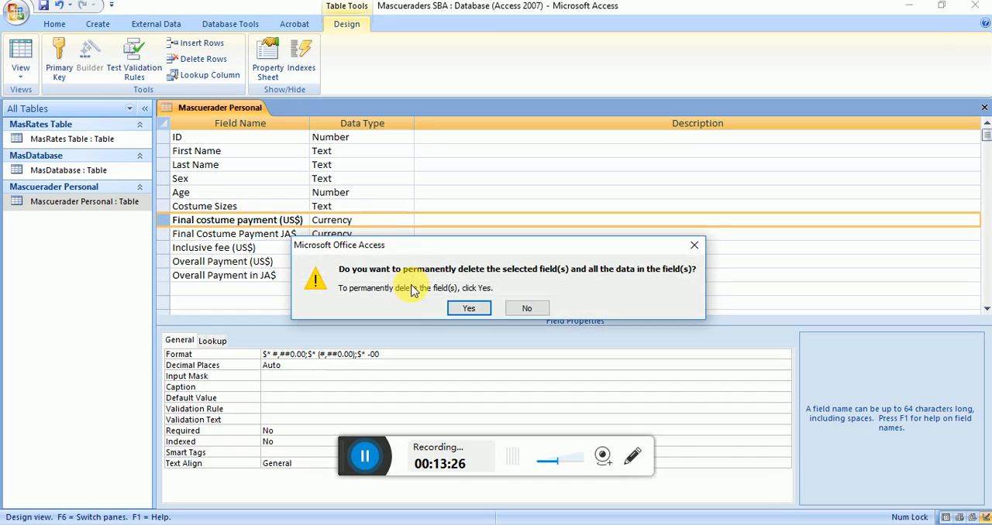
click(465, 308)
right_click(162, 223)
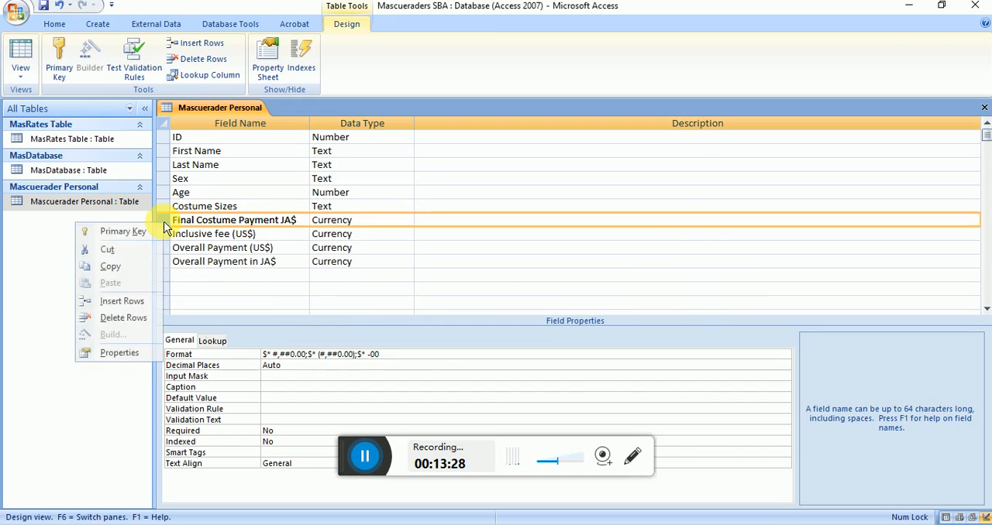
click(136, 316)
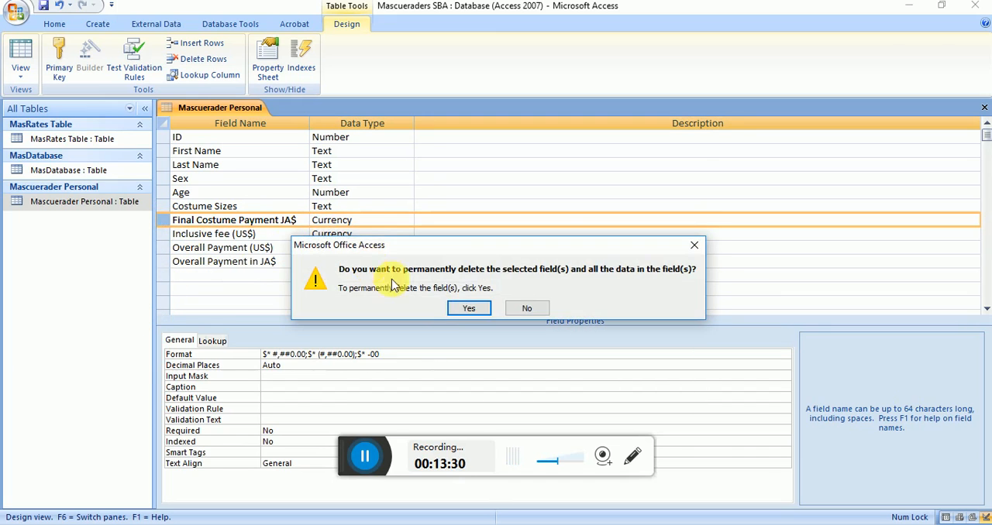
click(468, 308)
Step: Permanently delete the Inclusive fee (US$) field from the Mascuerader Personal table
right_click(165, 229)
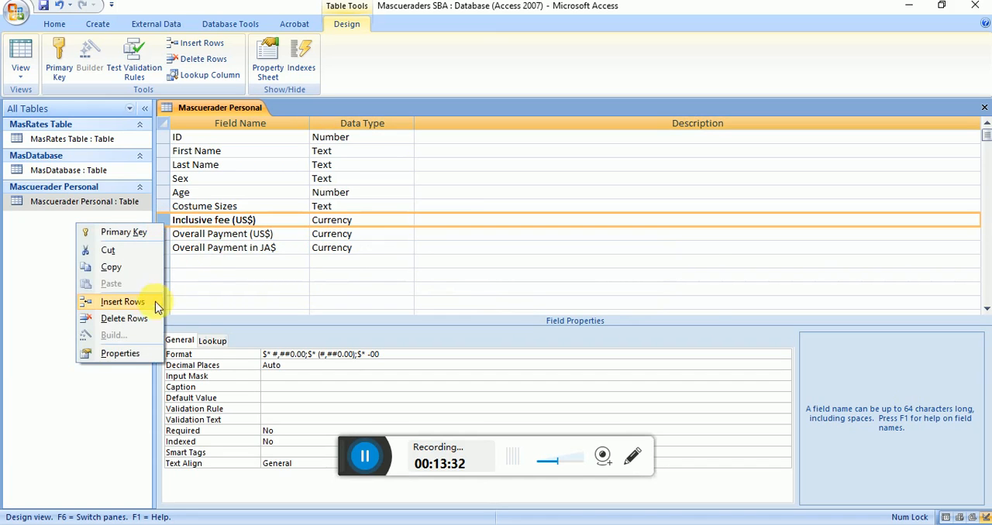
click(144, 318)
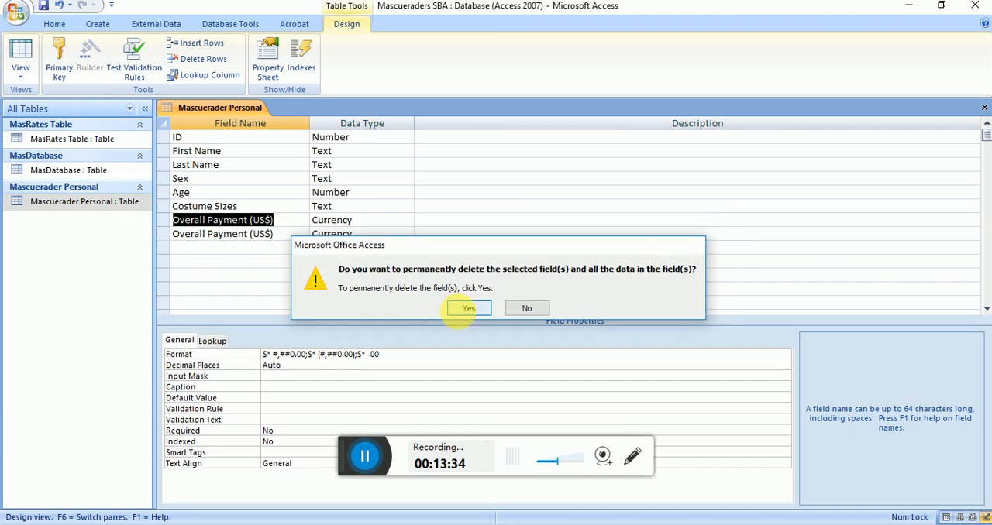
click(464, 308)
Step: Permanently delete the Overall Payment (US$) and Overall Payment in JA$ fields
right_click(164, 221)
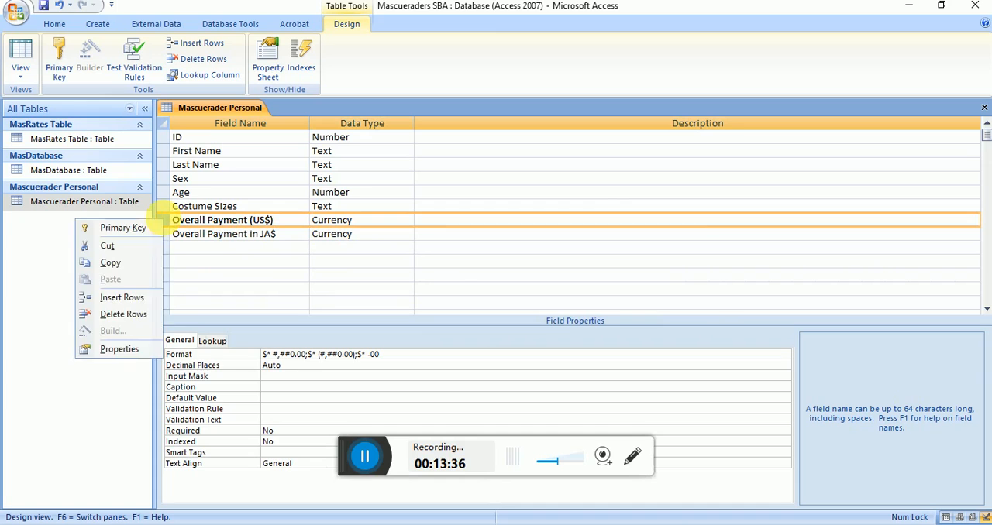
click(145, 313)
click(469, 308)
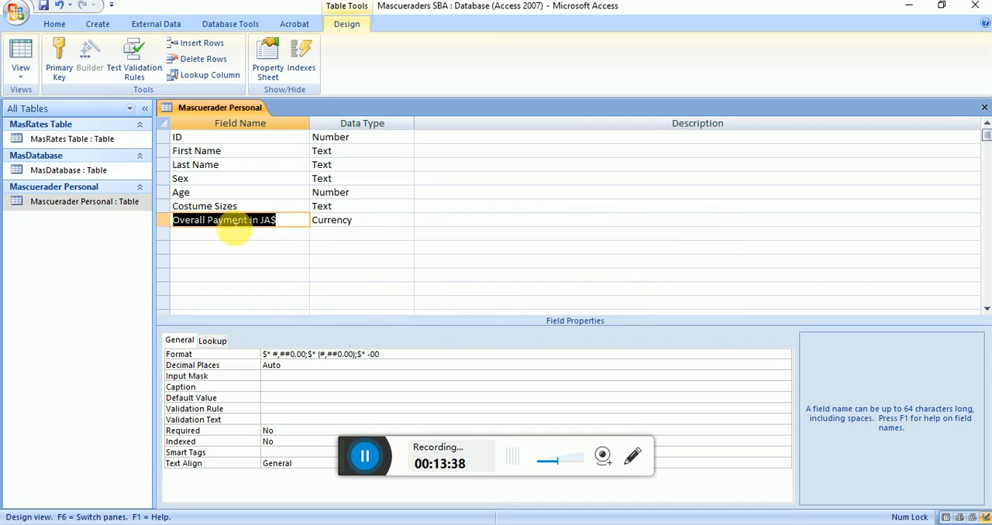
right_click(165, 221)
click(143, 317)
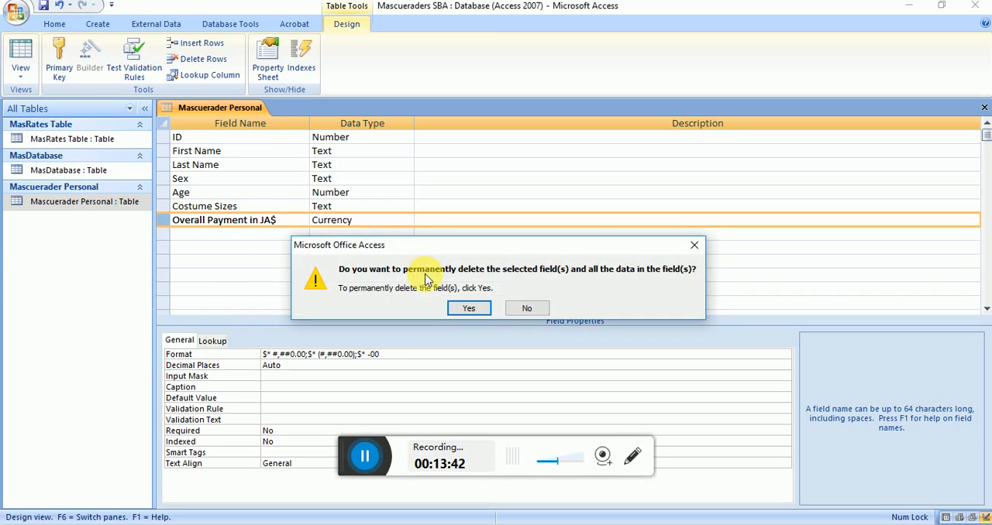
click(465, 310)
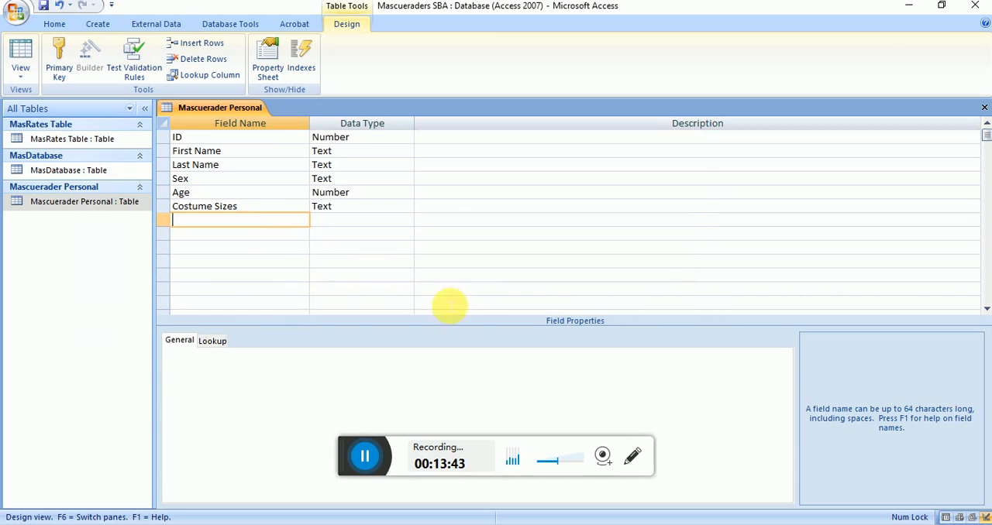
Step: Insert a Text field named Street Address between Last Name and Sex, with a field size of 60
click(164, 180)
click(198, 45)
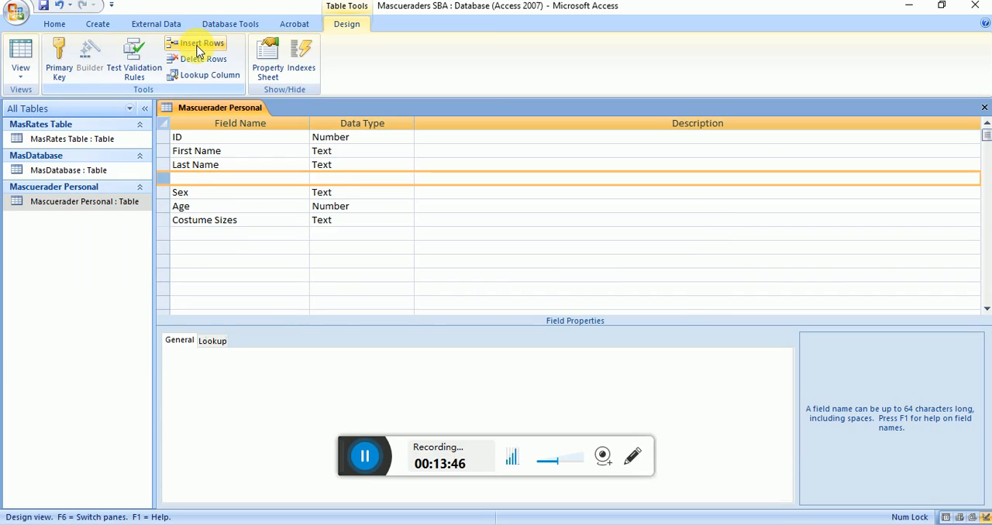
click(245, 180)
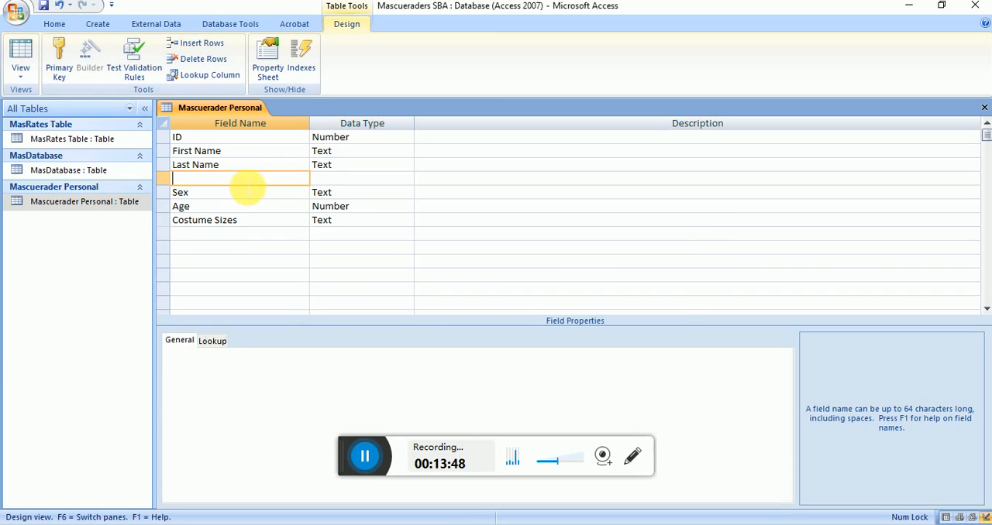
text(STre)
key(BackSpace)
key(BackSpace)
key(BackSpace)
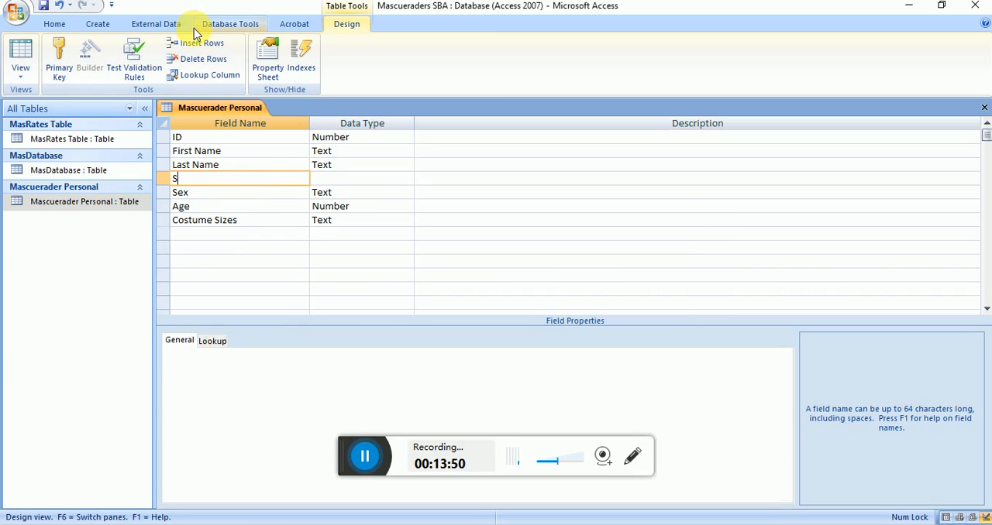
text(treet Address)
key(Tab)
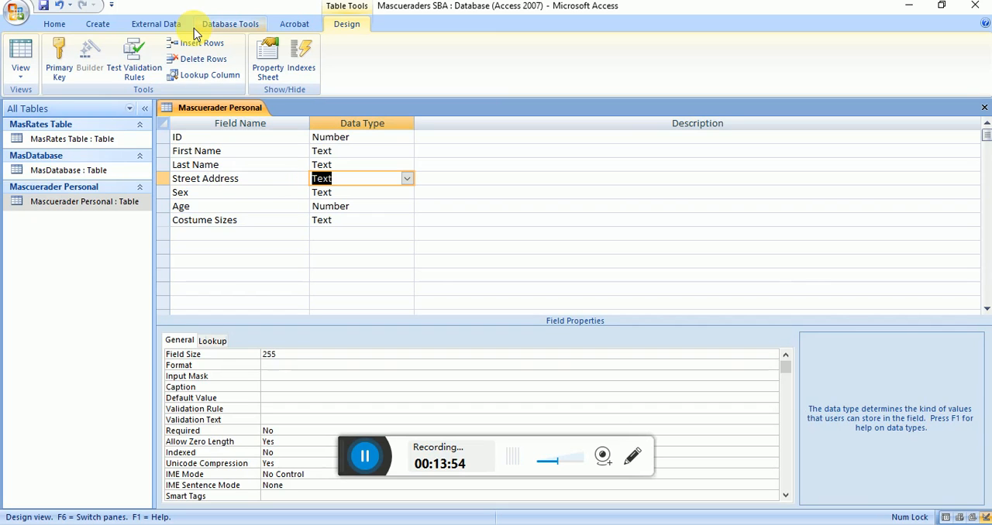
click(290, 355)
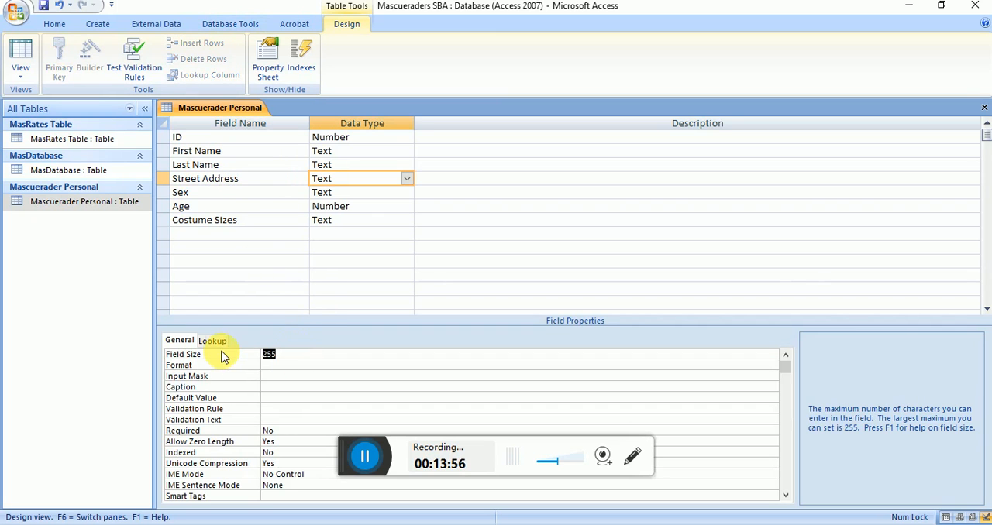
Step: Insert a Text field named Town or City between Street Address and Sex
click(214, 193)
click(217, 48)
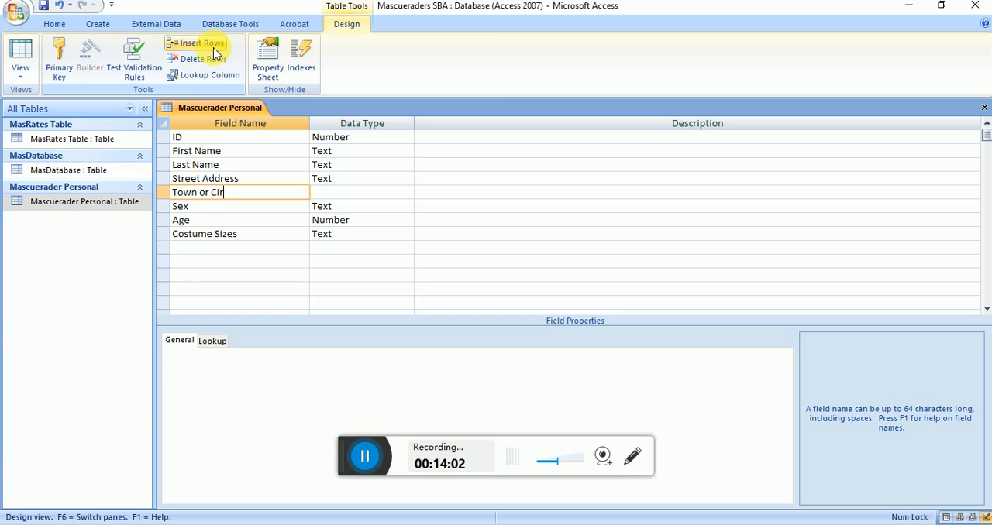
key(Tab)
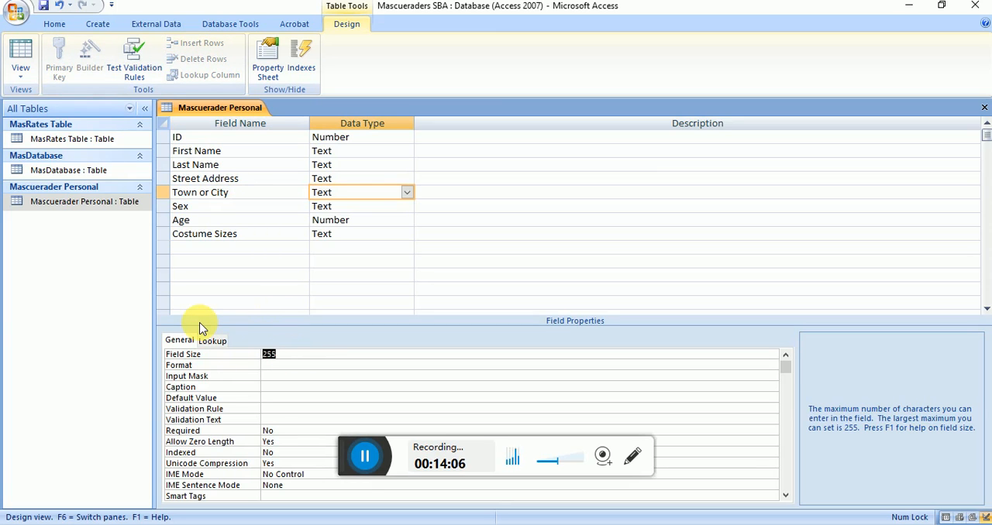
Step: Insert a Text field named Telephone Num between Town or City and Sex, with a field size of 15
click(203, 206)
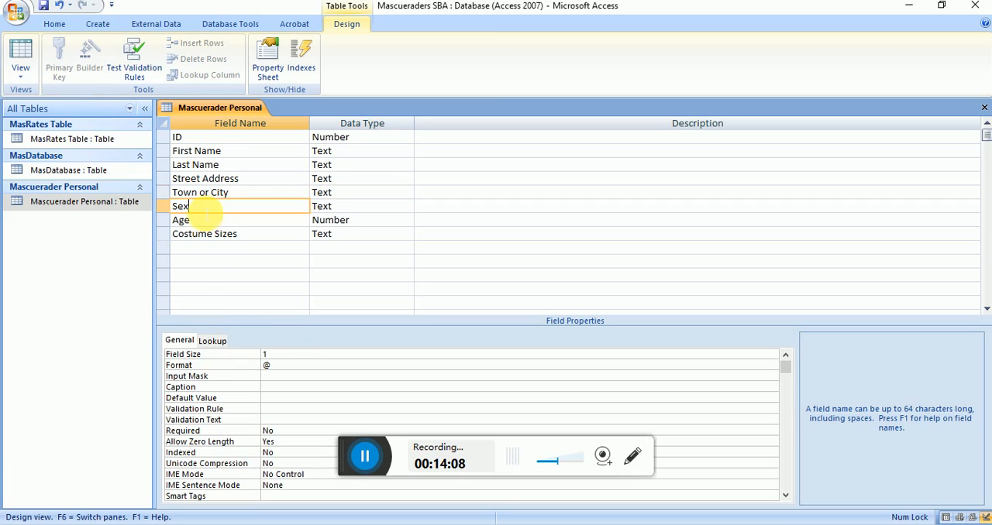
click(202, 44)
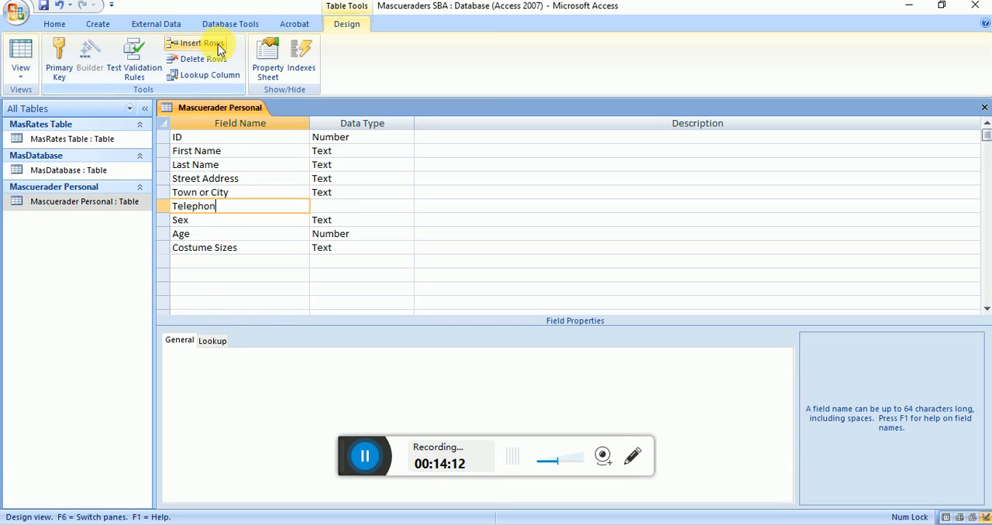
text(Telephone Num)
key(Tab)
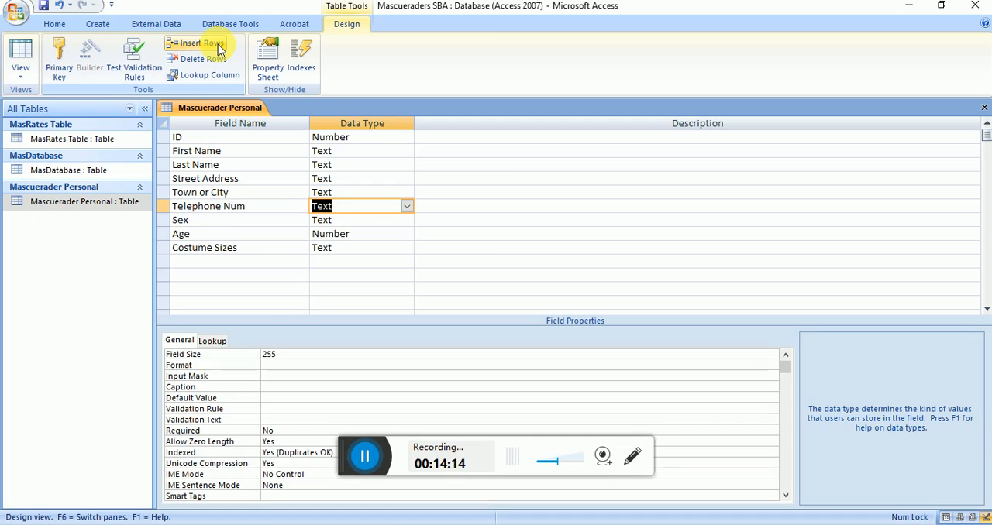
double_click(283, 356)
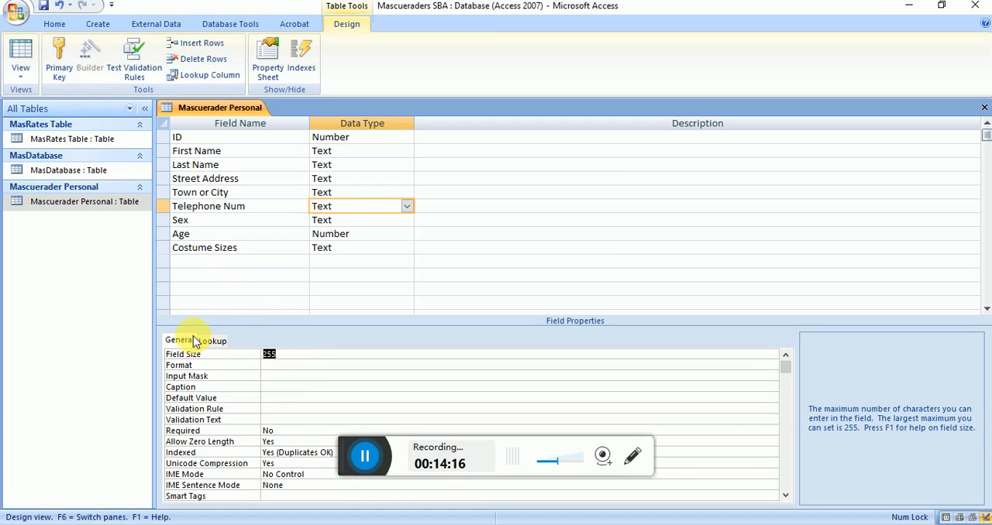
text(15)
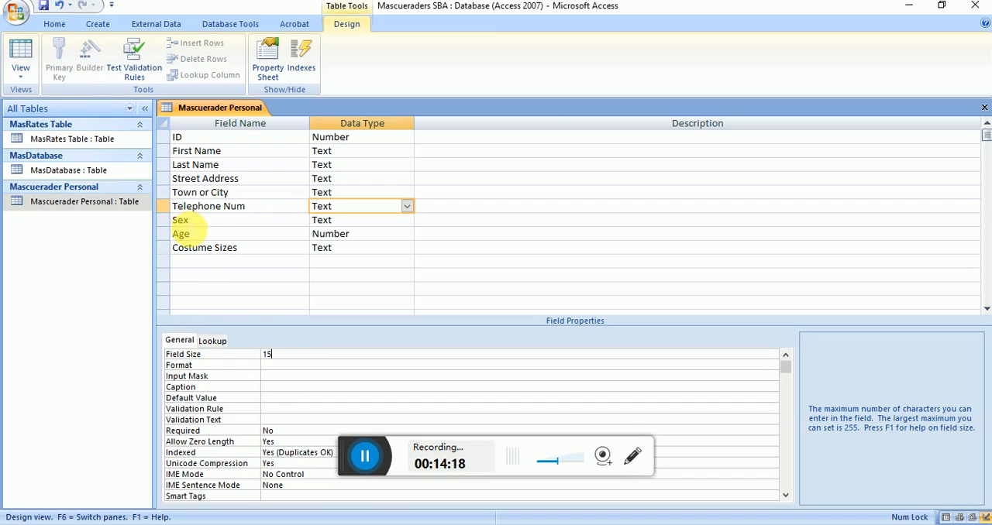
Step: Save the Mascuerader Personal table design and show the table in Datasheet view
click(186, 220)
click(198, 265)
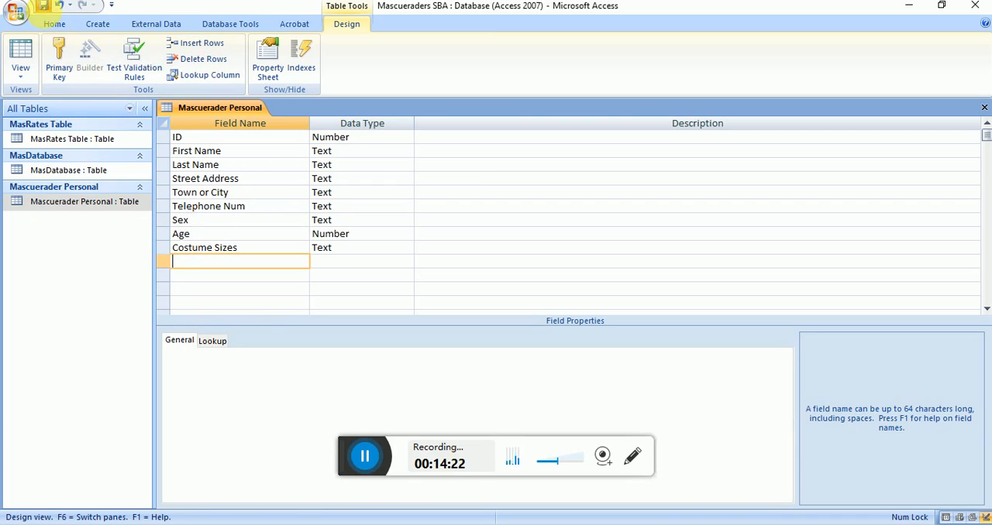
click(19, 56)
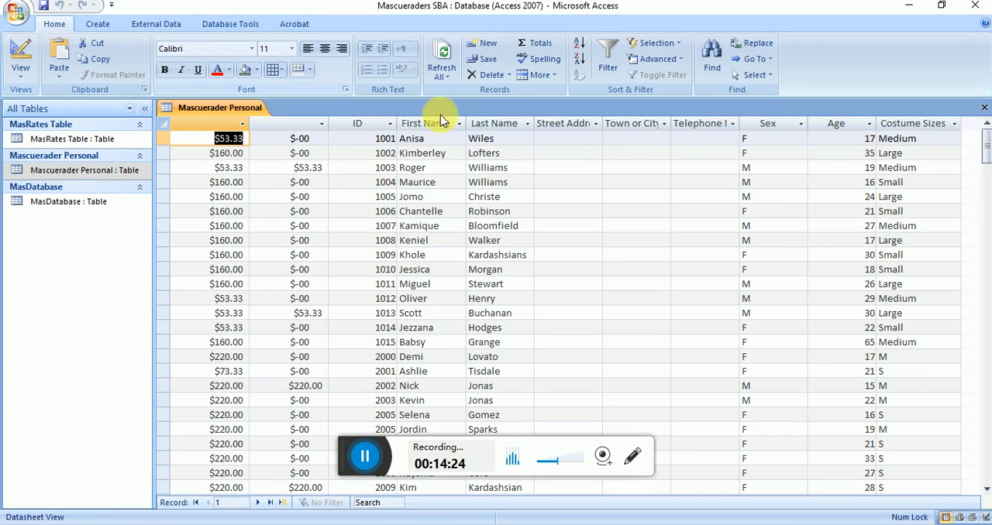
Step: Widen the Street Address, Town or City and Telephone Num columns in the datasheet, giving Street Address the most room
drag(603, 124, 697, 126)
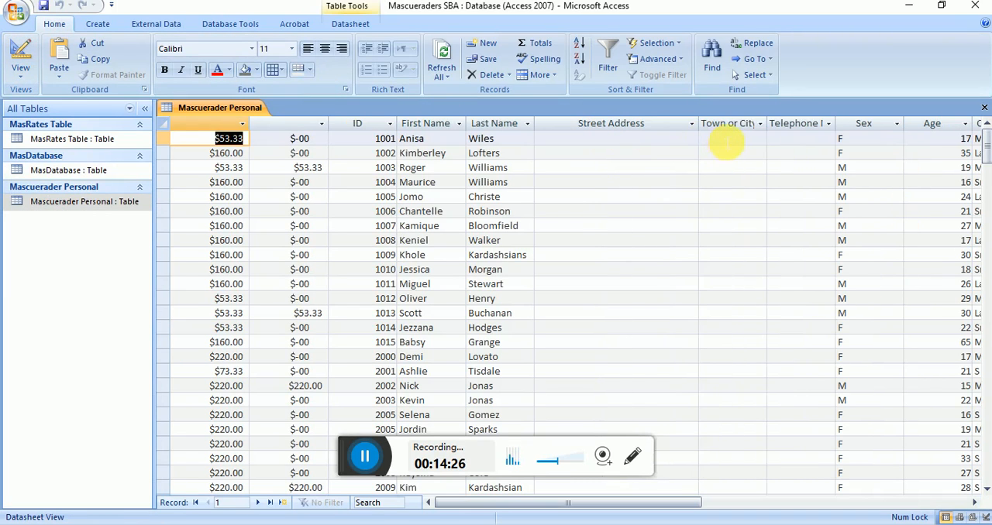
drag(764, 128, 789, 126)
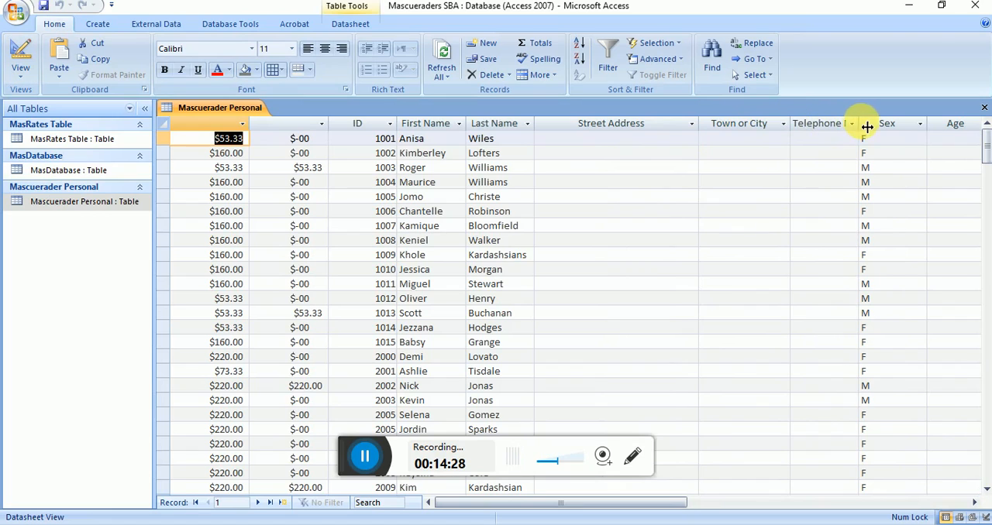
drag(862, 127, 883, 126)
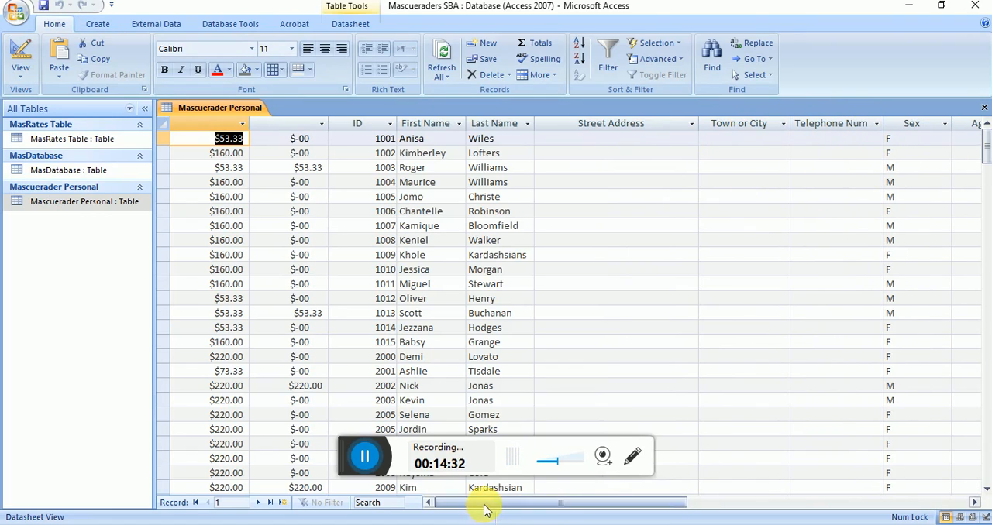
Step: Move the ID column to the front of the Mascuerader Personal datasheet, ahead of the two unnamed payment columns
click(24, 72)
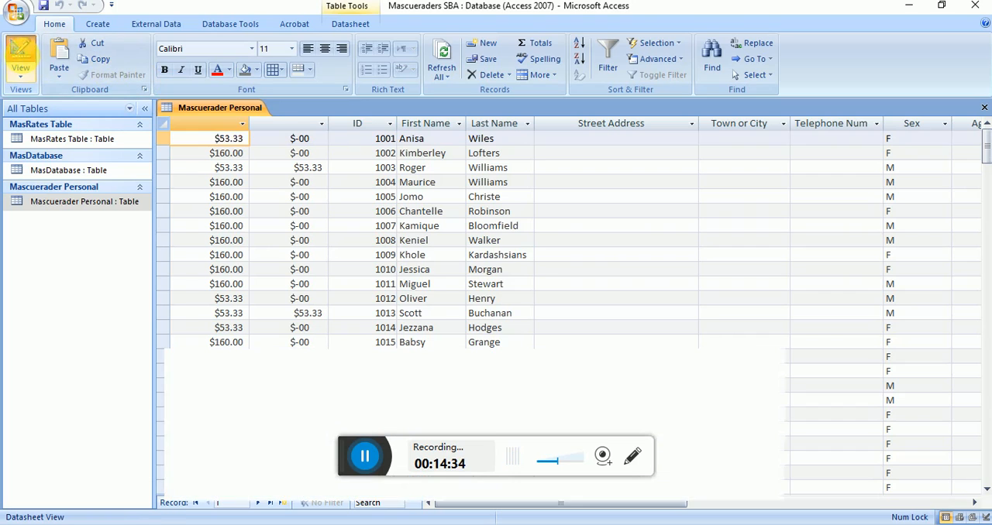
click(20, 62)
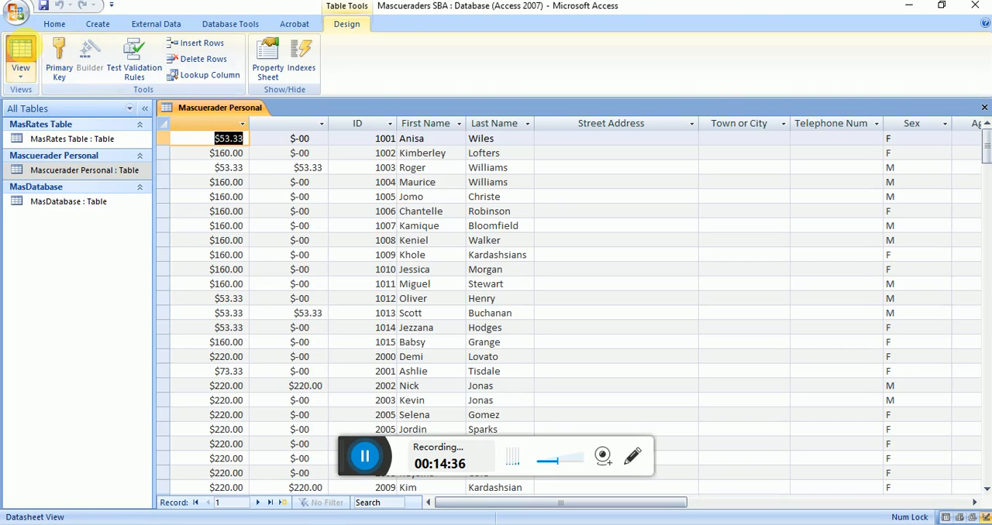
click(365, 126)
drag(364, 125, 225, 126)
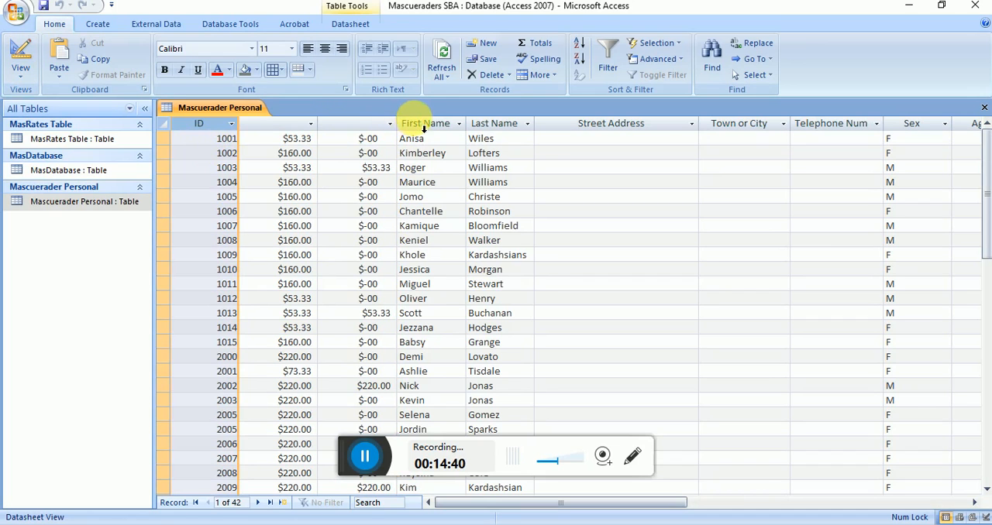
Step: Try to move the First Name column so that it directly follows the ID column
drag(425, 128, 283, 125)
click(425, 183)
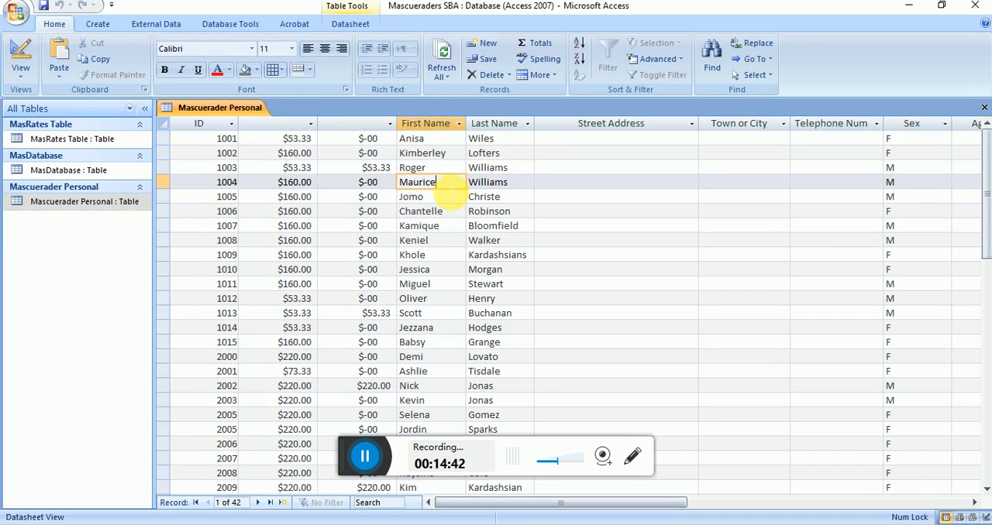
click(433, 124)
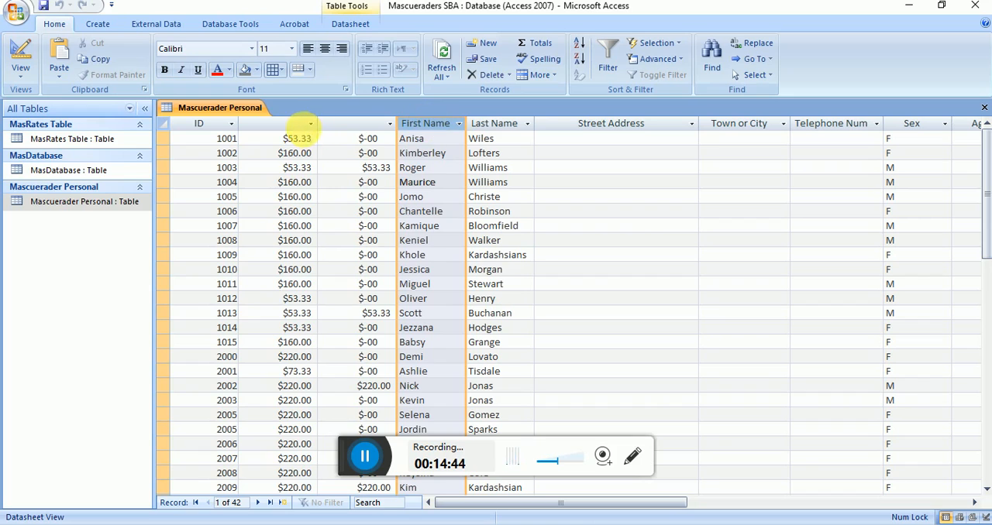
click(299, 124)
click(295, 197)
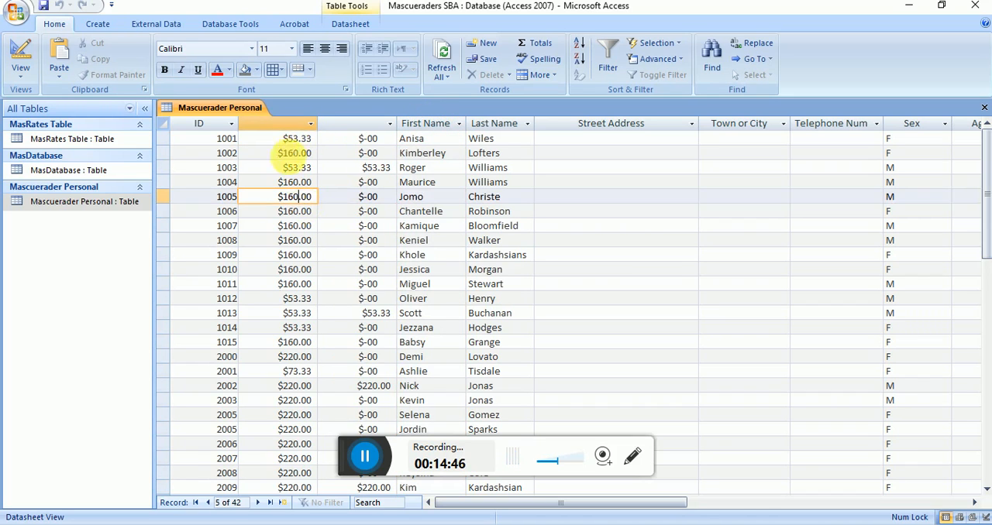
Step: Permanently delete both unnamed payment columns between ID and First Name, and save and close the Mascuerader Personal table
right_click(291, 124)
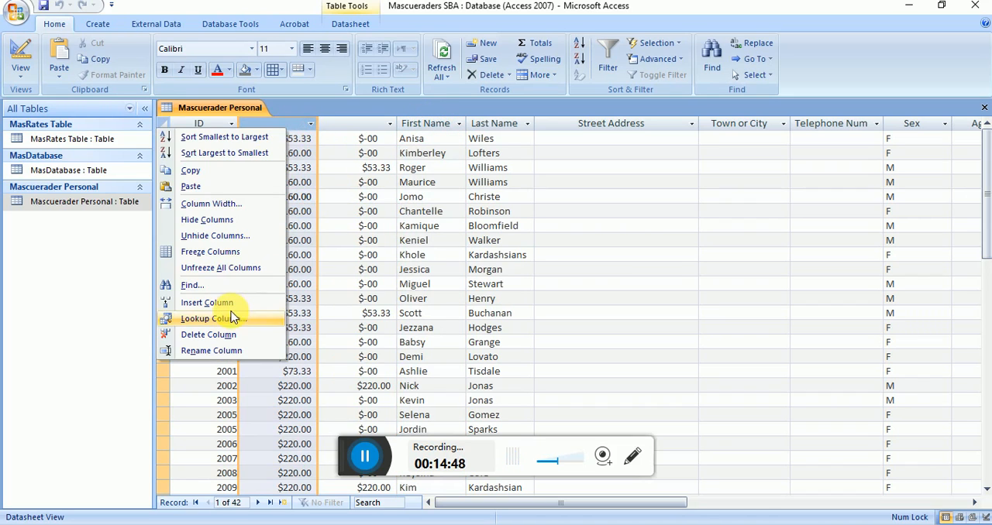
click(229, 335)
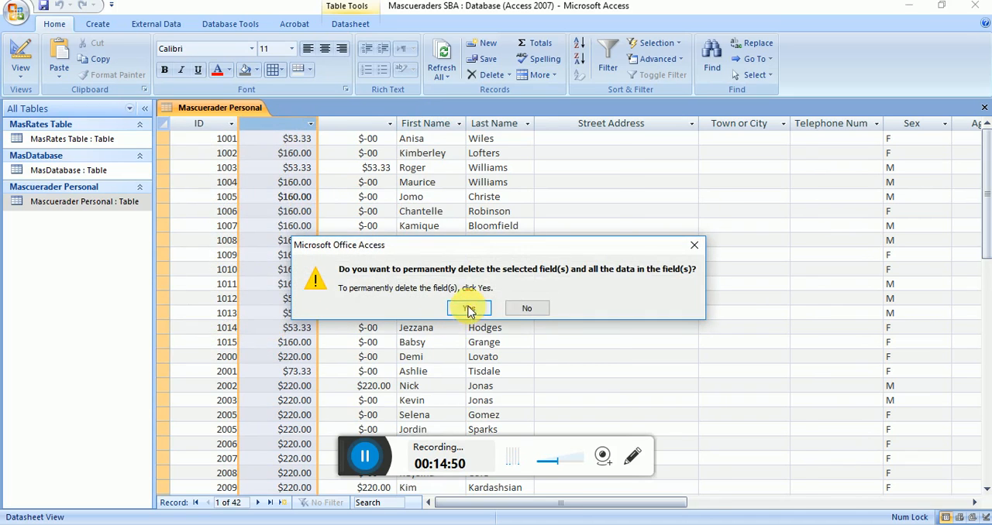
click(468, 309)
right_click(291, 124)
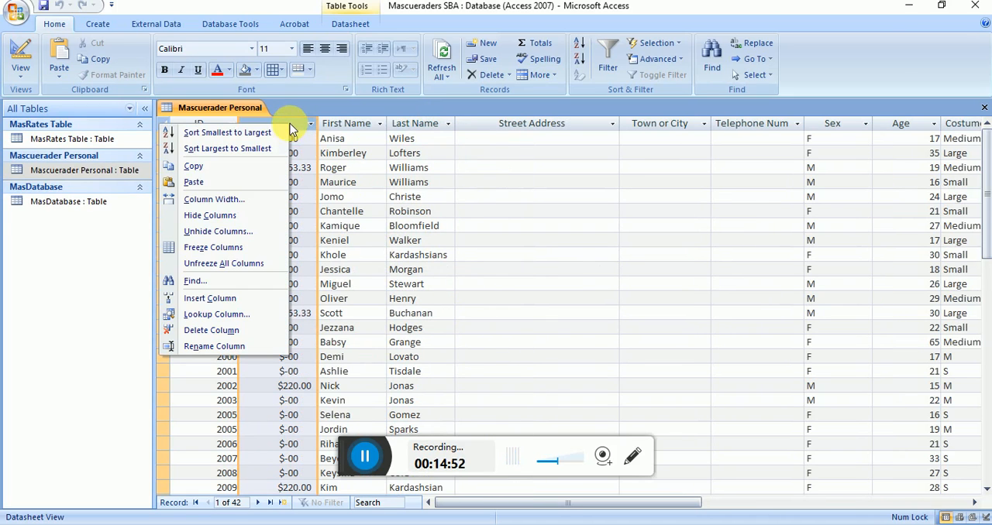
click(249, 334)
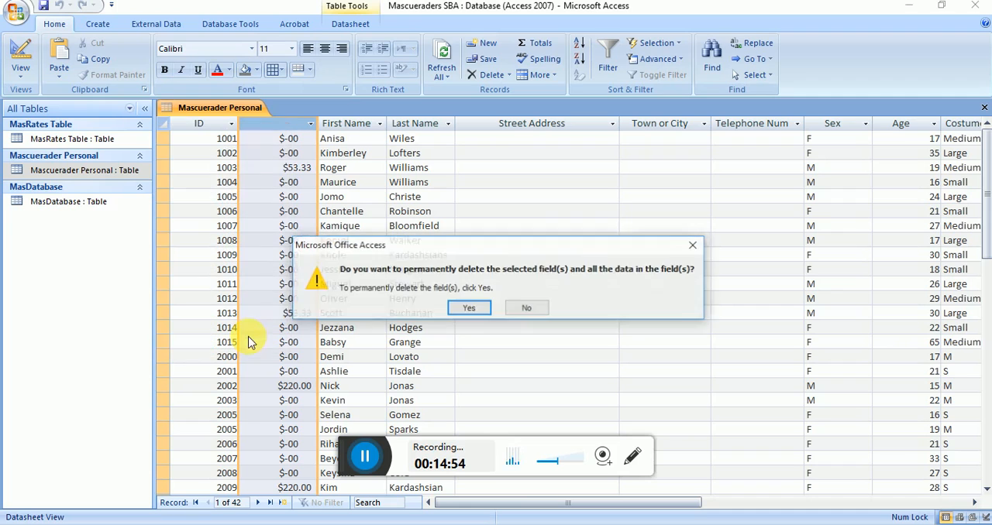
click(469, 309)
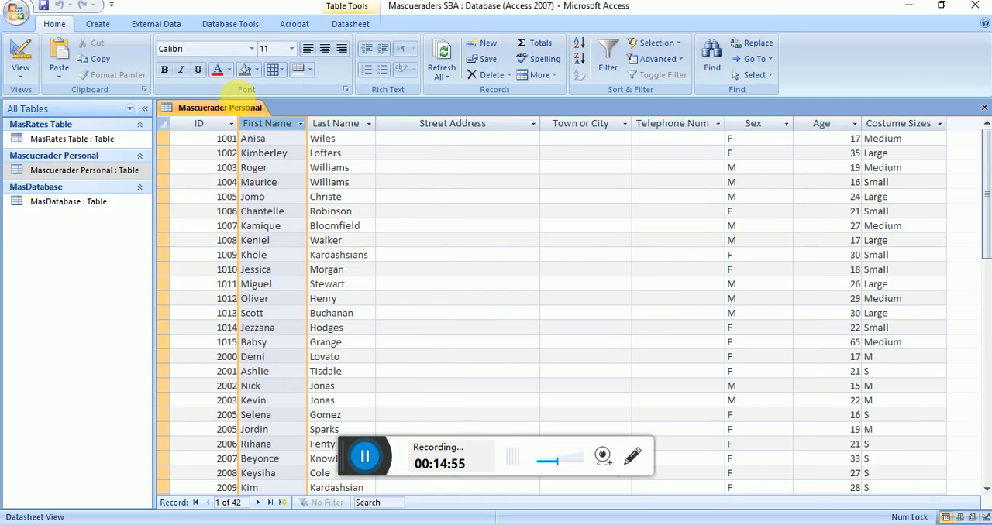
click(44, 6)
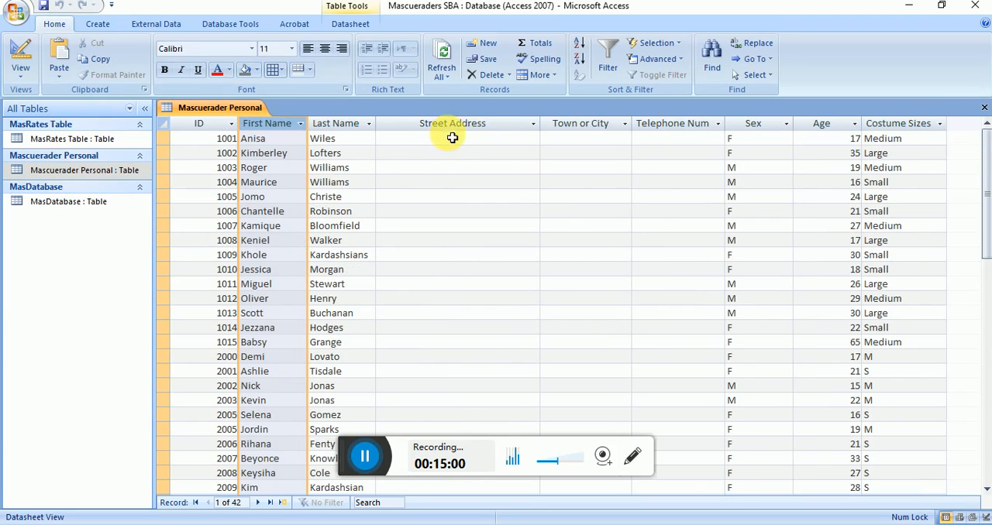
click(985, 107)
Step: Paste another copy of the MasDatabase table, with structure and data, under the name Mascuerader Financial
click(56, 205)
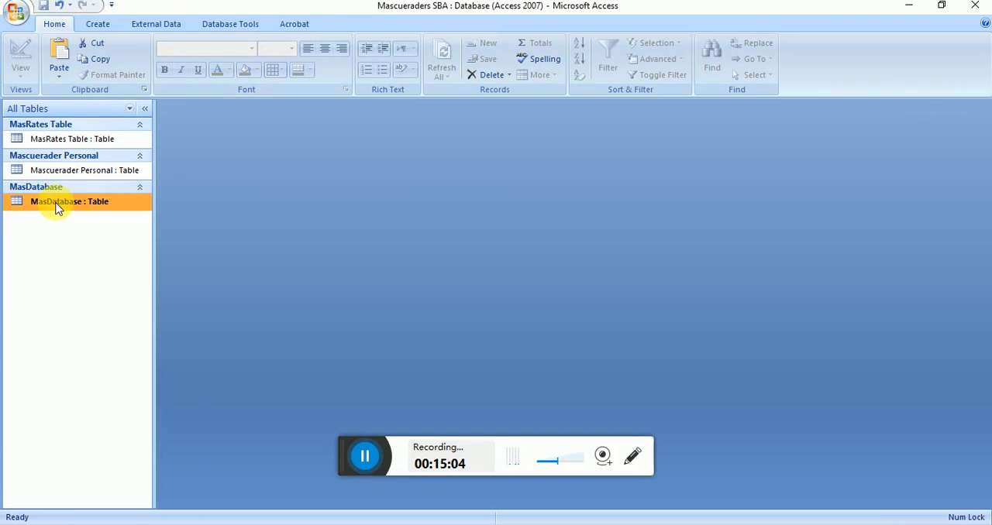
key(ctrl+v)
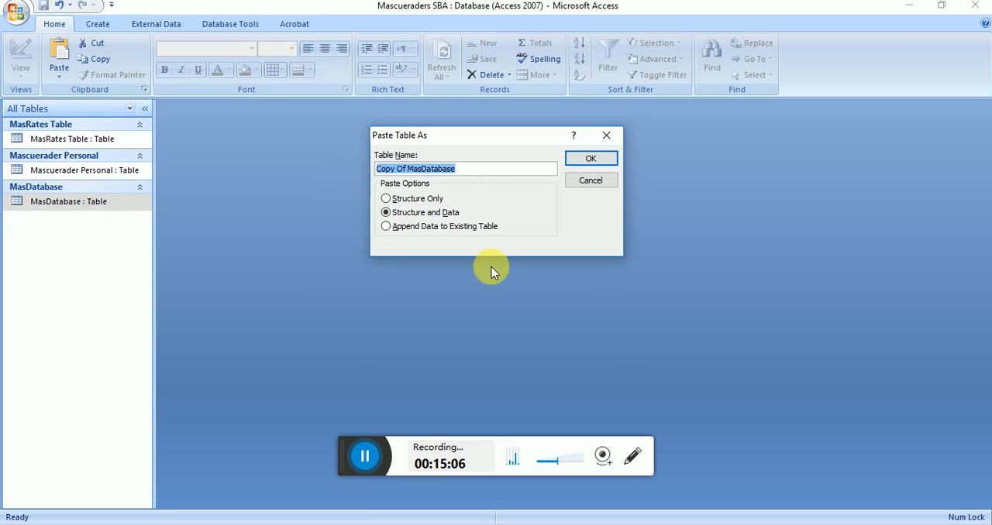
text(Mascuerader Financial)
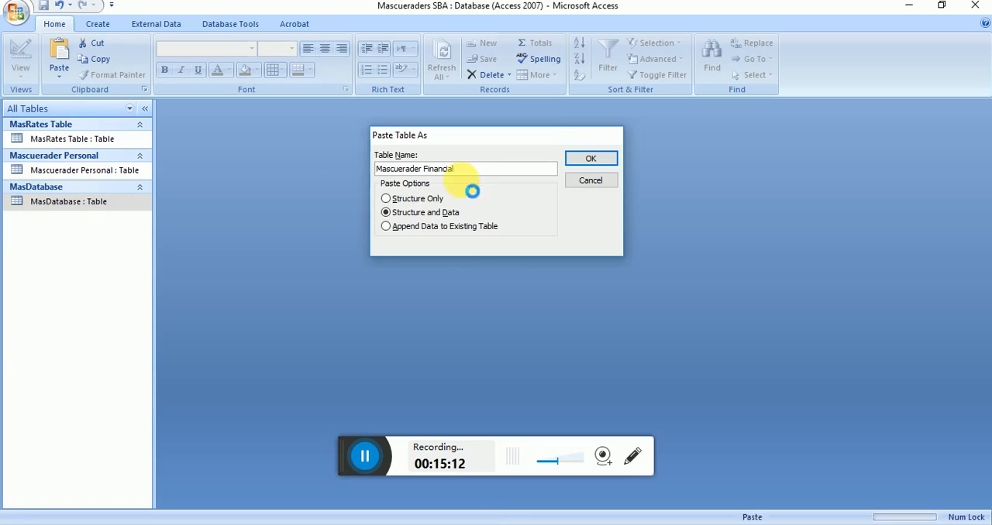
key(Return)
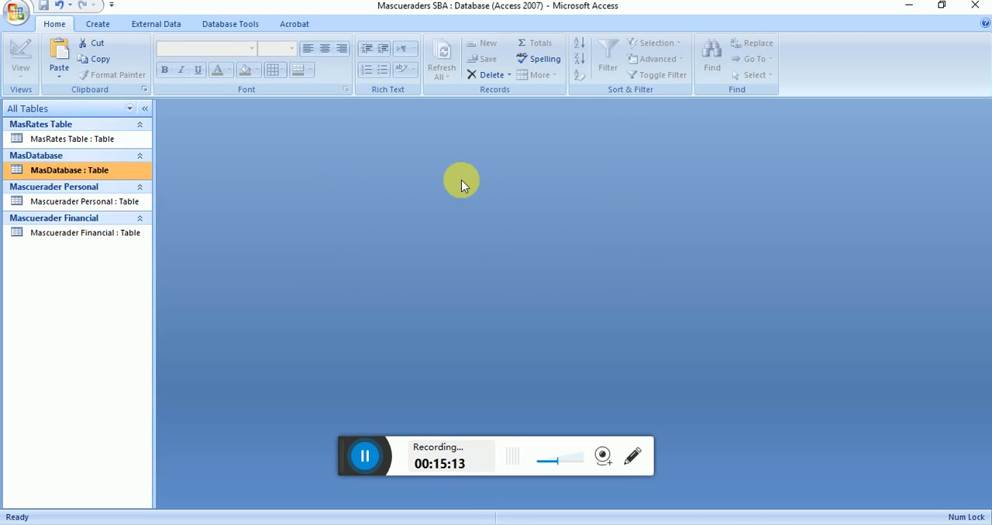
Step: Permanently delete the columns from First Name through Costume Sizes in the Mascuerader Financial table
double_click(83, 234)
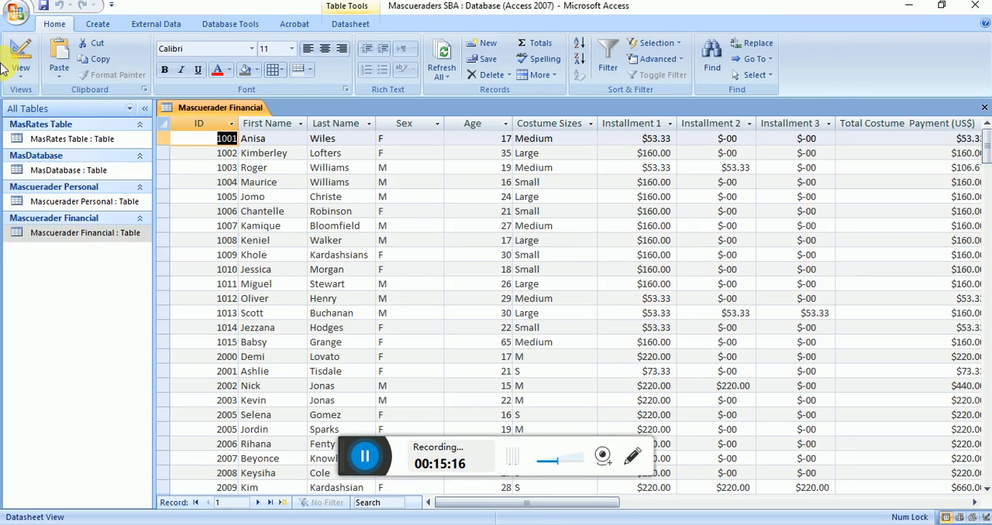
drag(273, 124, 529, 132)
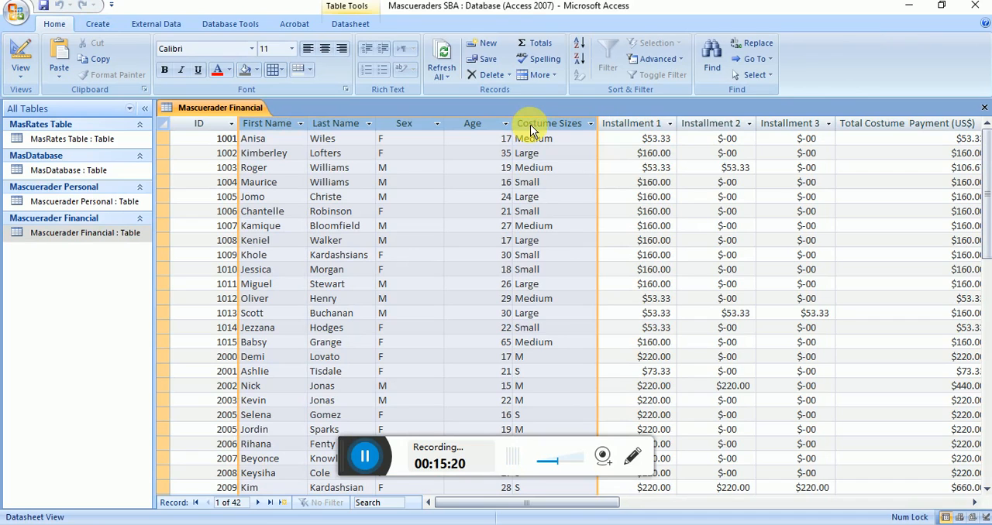
right_click(530, 128)
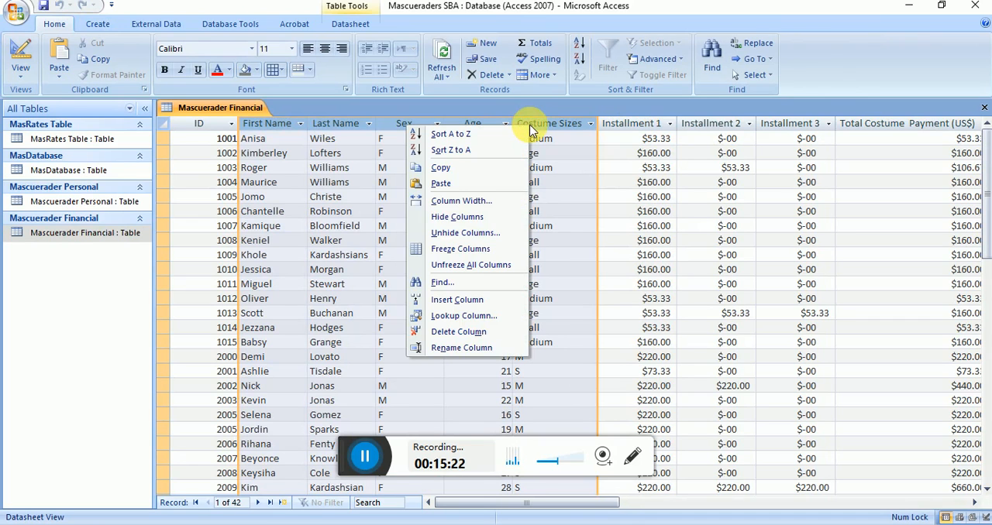
click(458, 332)
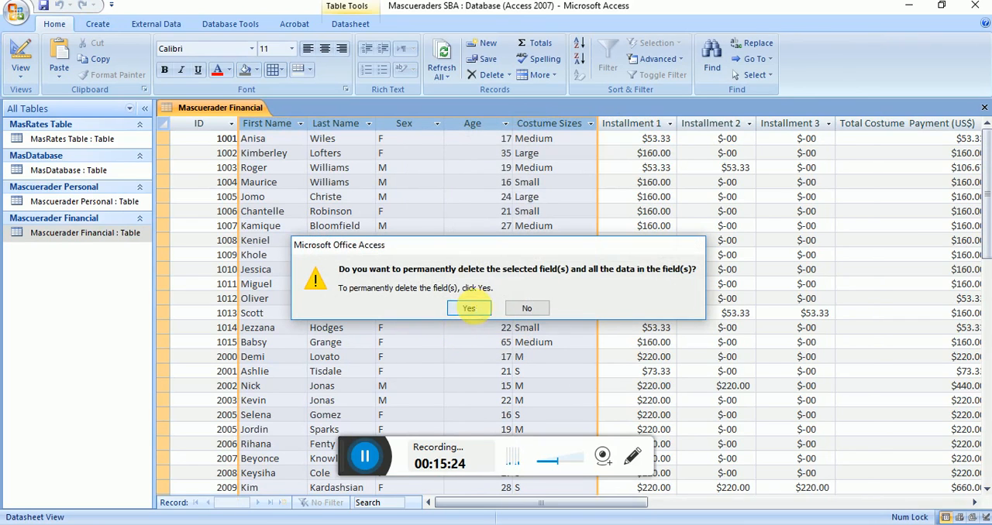
click(469, 309)
click(296, 154)
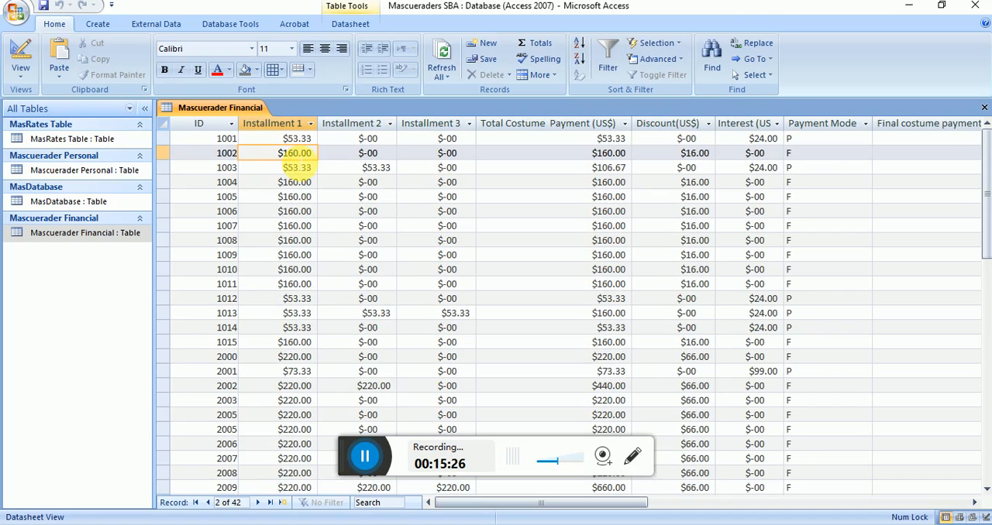
Step: Fit the Interest (US$) column's width to its heading, and save and close the Mascuerader Financial table
double_click(788, 126)
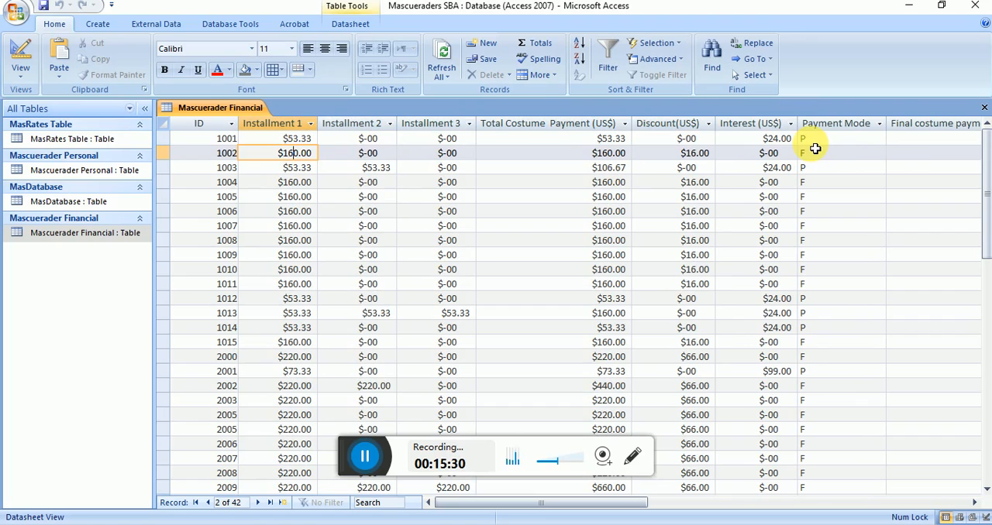
click(829, 123)
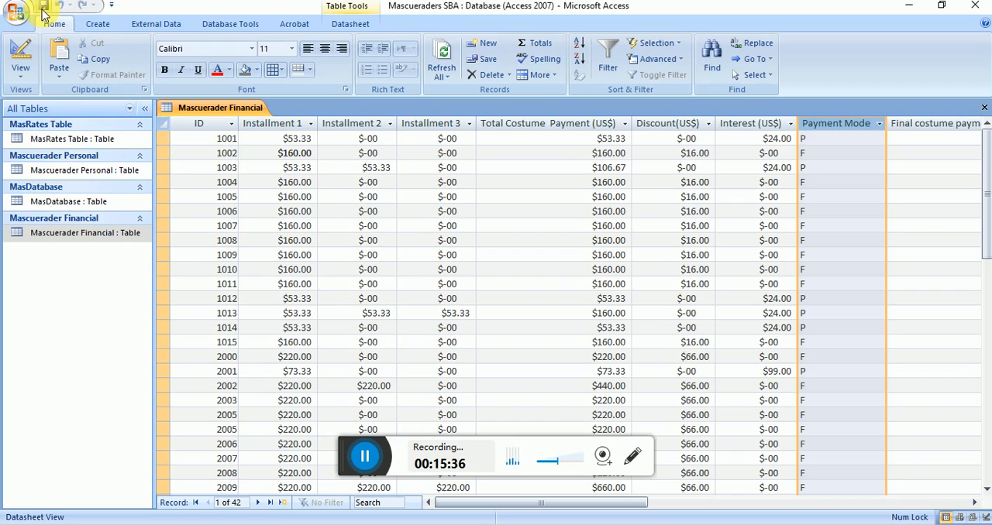
click(984, 107)
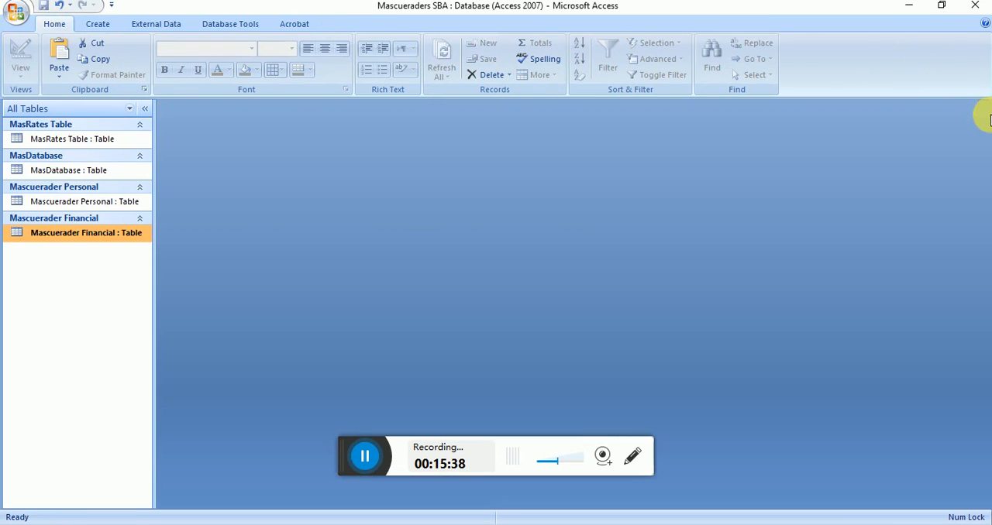
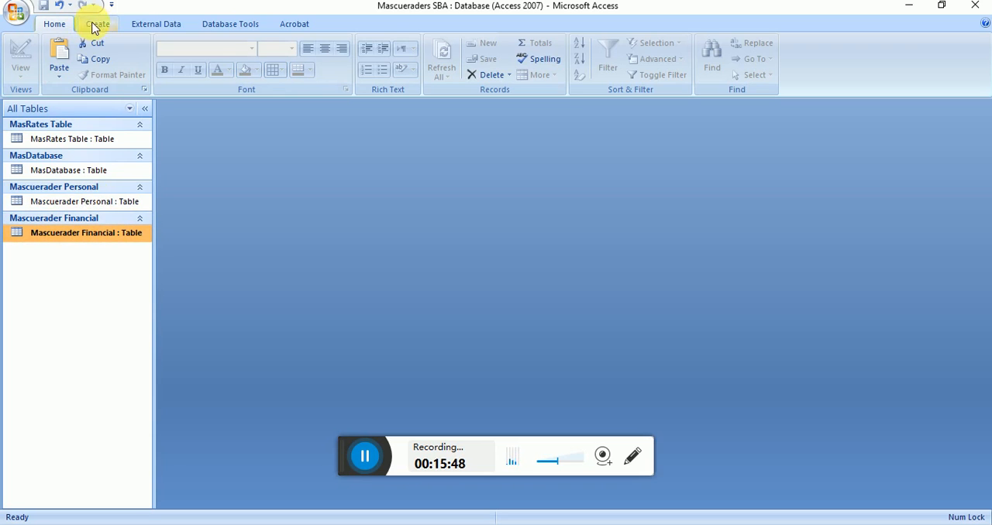
Step: Check the primary key of MasRates Table in Design view, and save and close the table
double_click(58, 140)
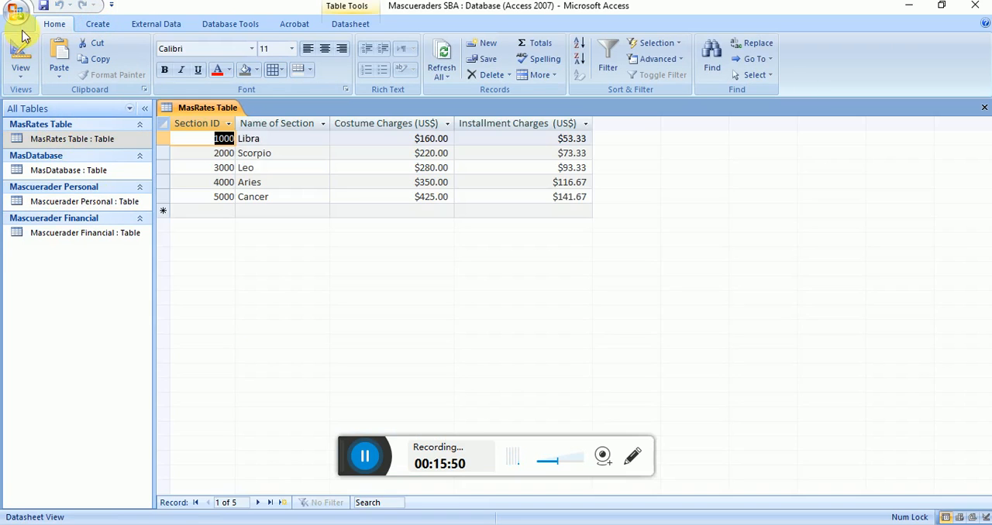
click(21, 54)
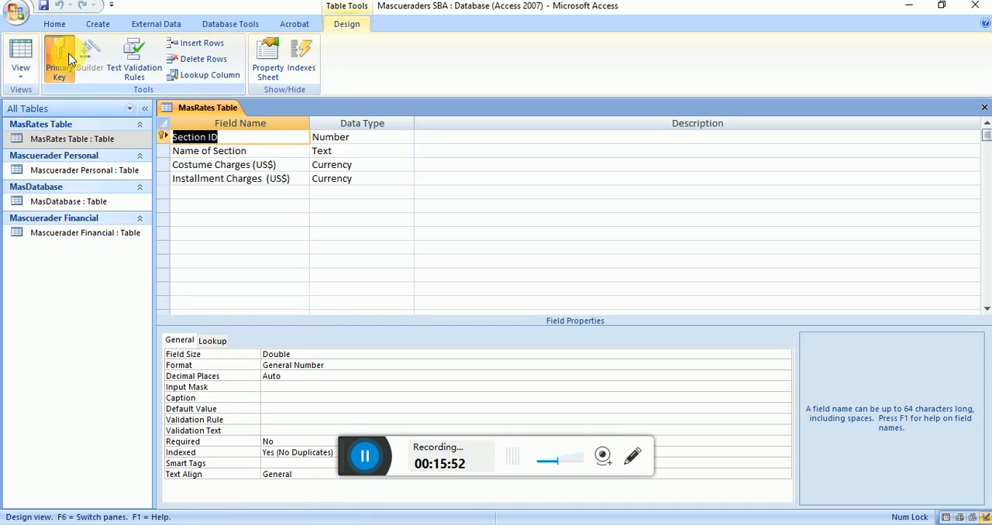
click(43, 6)
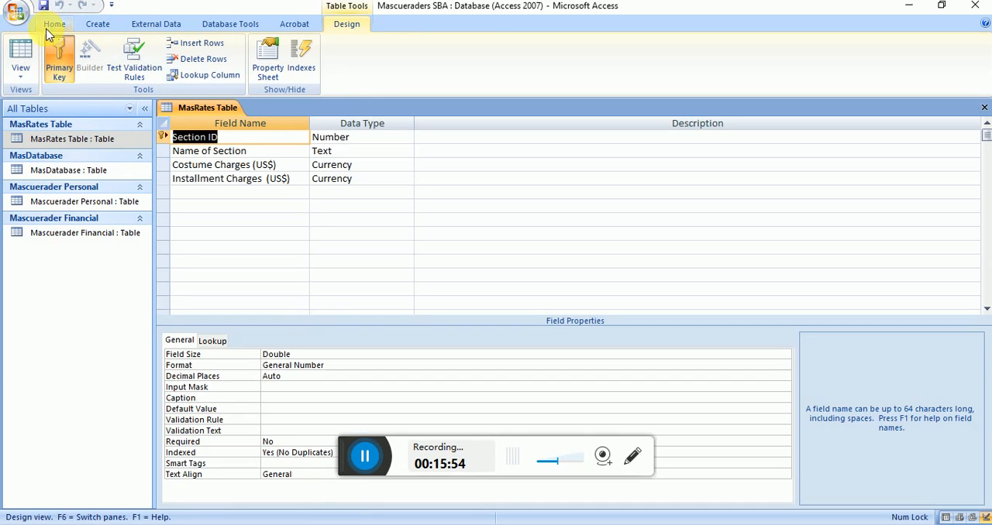
click(985, 107)
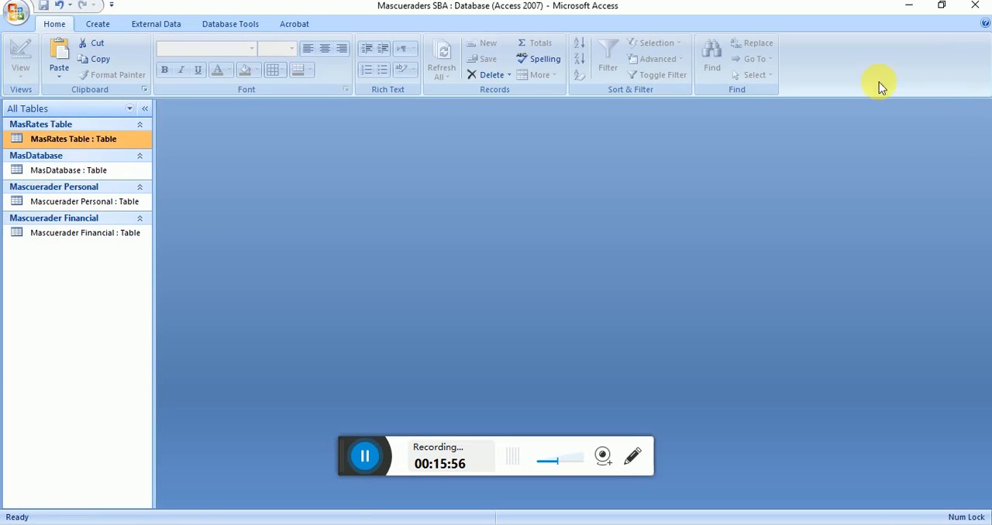
Step: Open the MasDatabase and Mascuerader Personal tables, set ID as Mascuerader Personal's primary key in Design view, and try to save the change
double_click(93, 170)
click(87, 191)
click(85, 188)
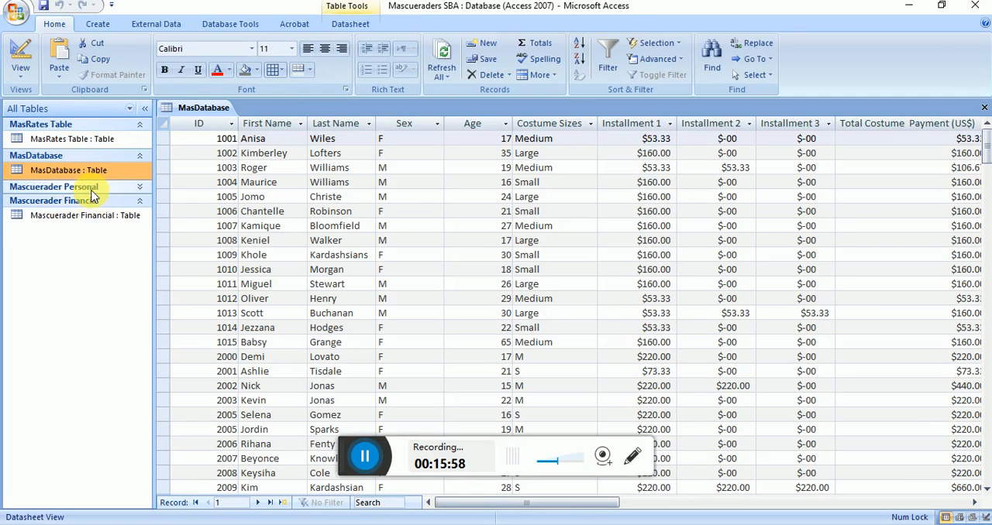
double_click(87, 201)
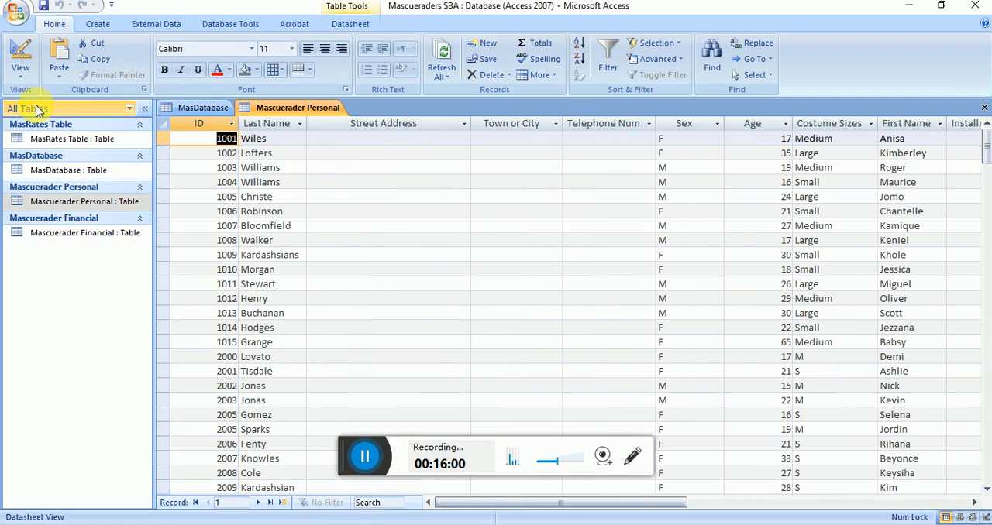
click(21, 50)
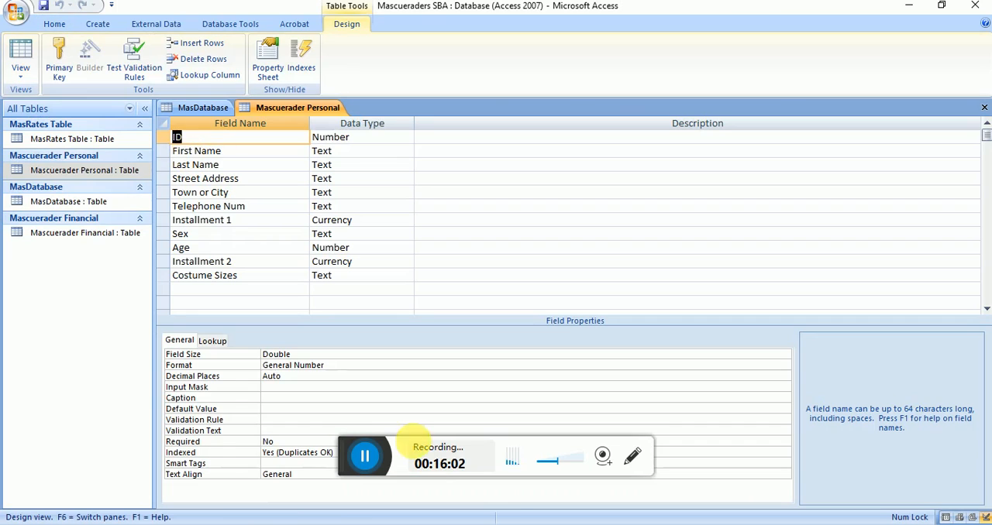
click(372, 466)
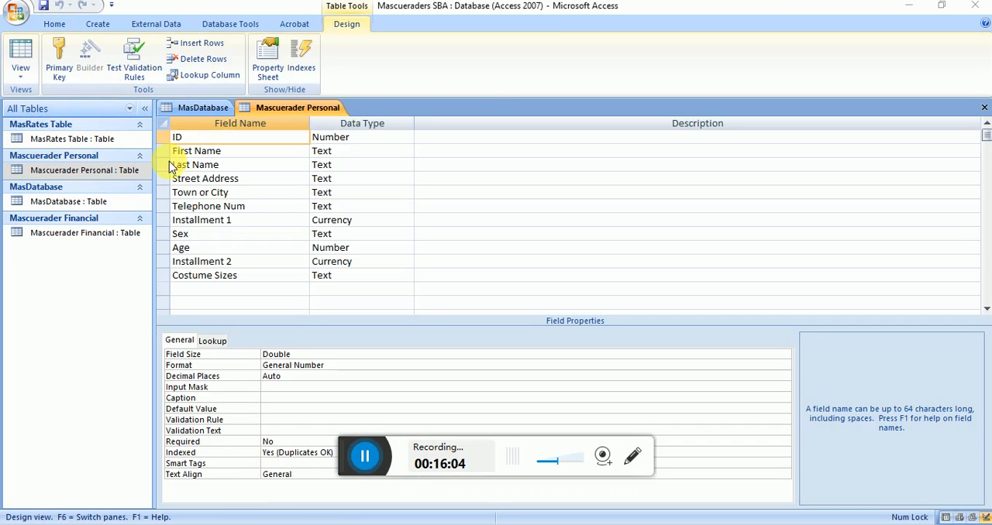
click(220, 143)
click(57, 56)
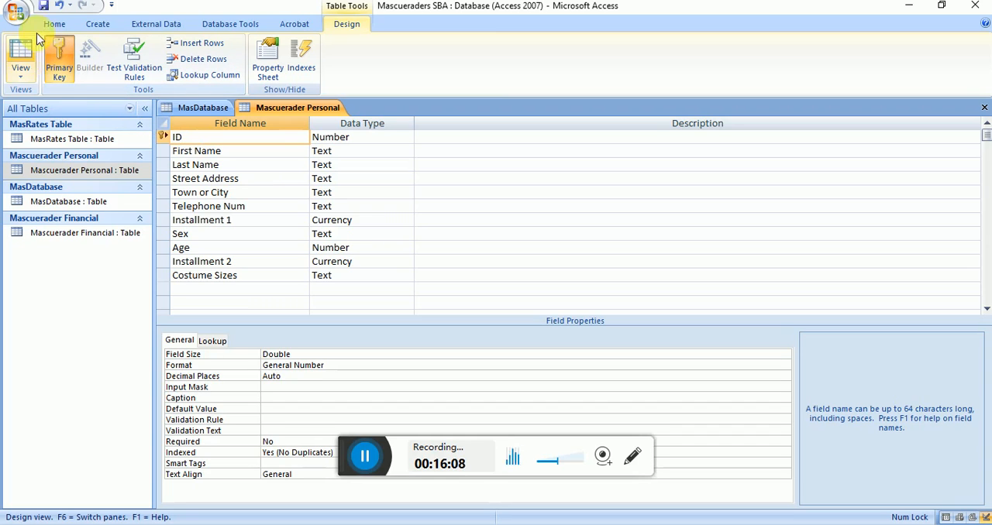
click(44, 7)
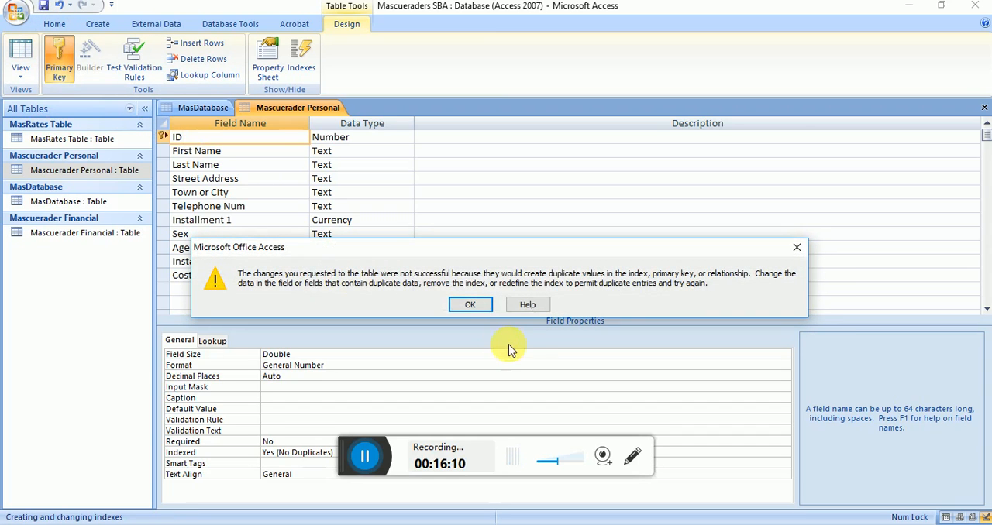
click(476, 309)
click(499, 314)
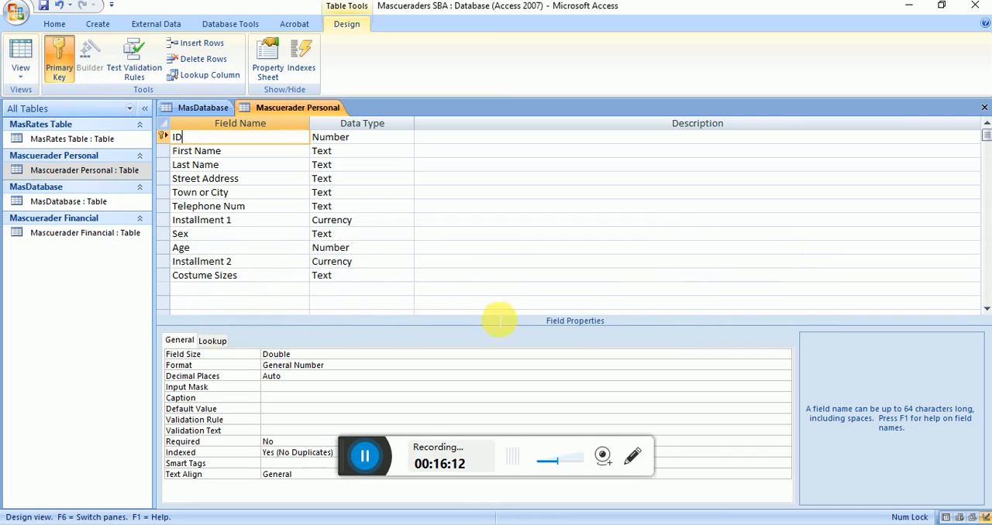
click(365, 456)
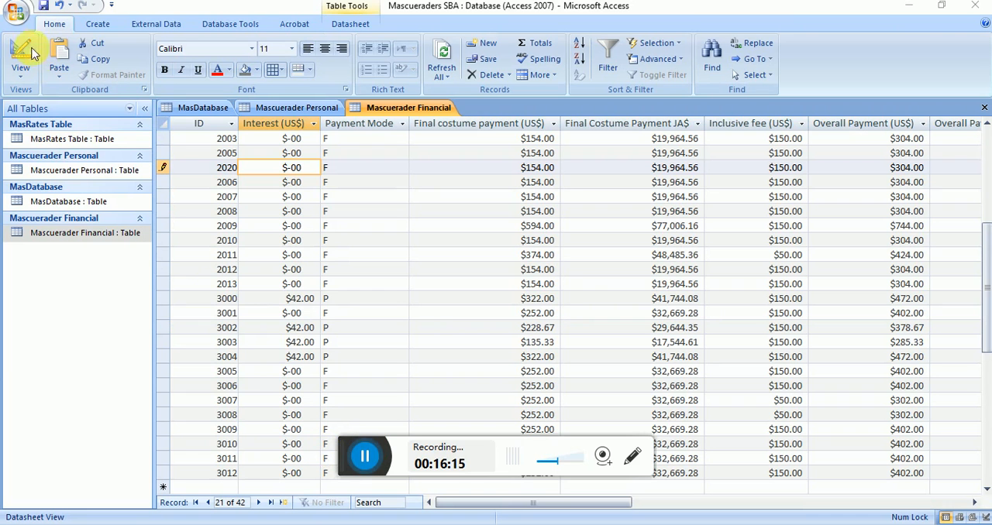
Step: Set ID as the primary key of the Mascuerader Financial table in Design view, and close all open tables
click(26, 52)
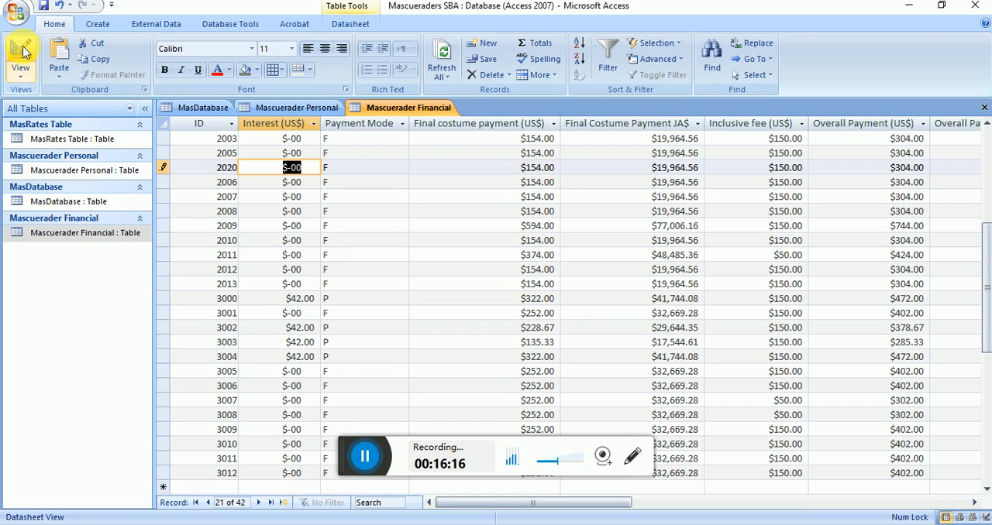
click(23, 52)
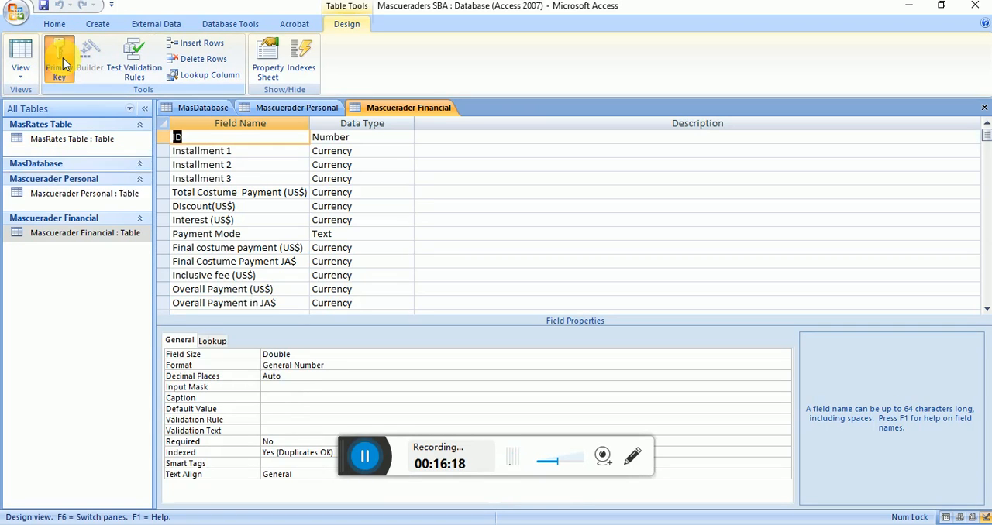
click(63, 58)
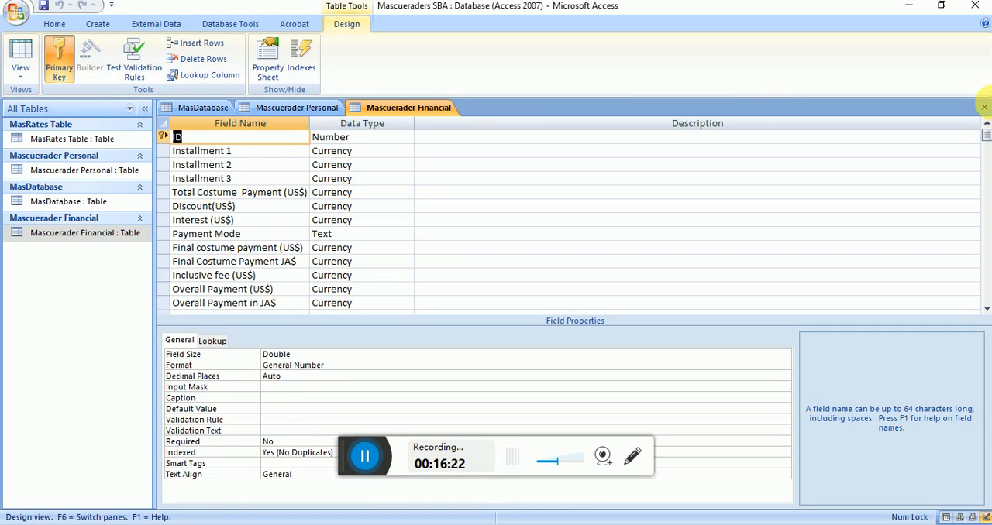
click(984, 107)
click(984, 107)
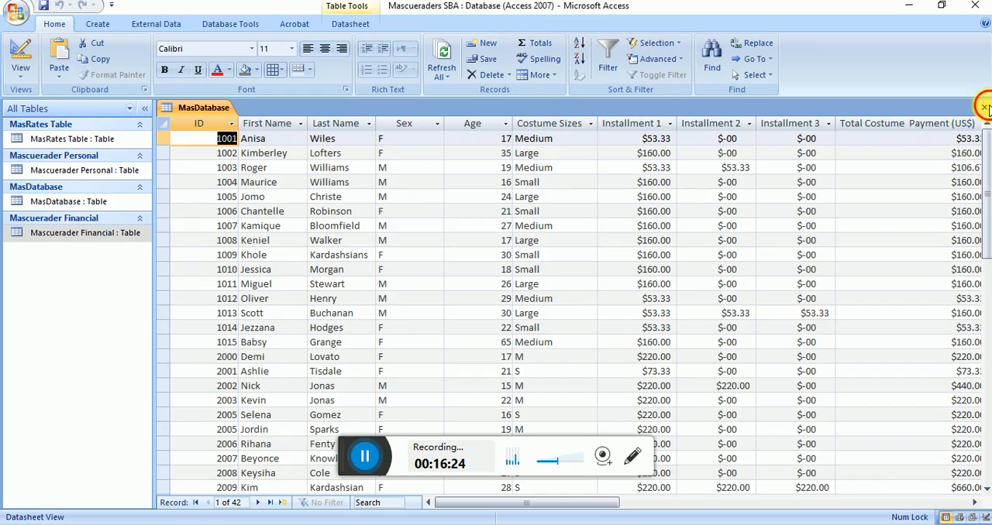
click(985, 107)
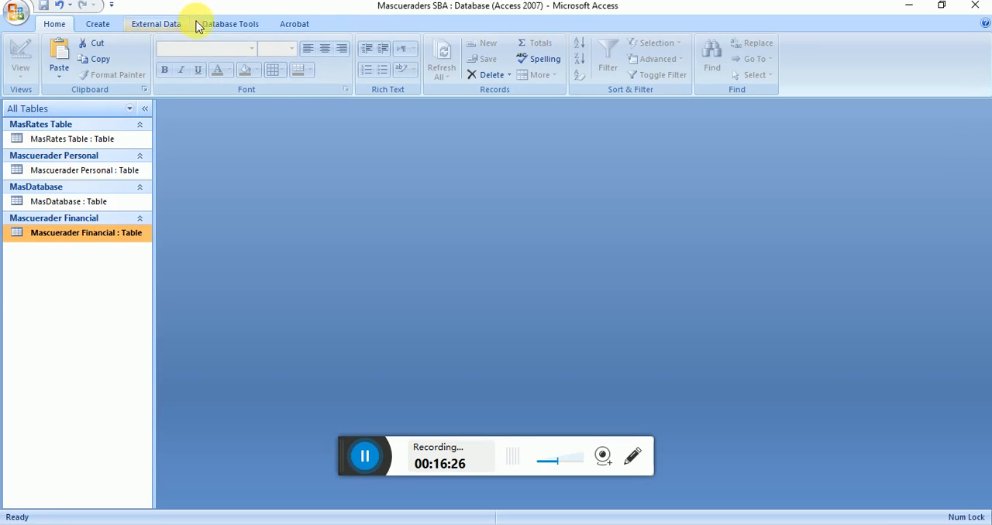
Step: Open the Relationships window and add MasRates Table, Mascuerader Personal and Mascuerader Financial to it
click(220, 25)
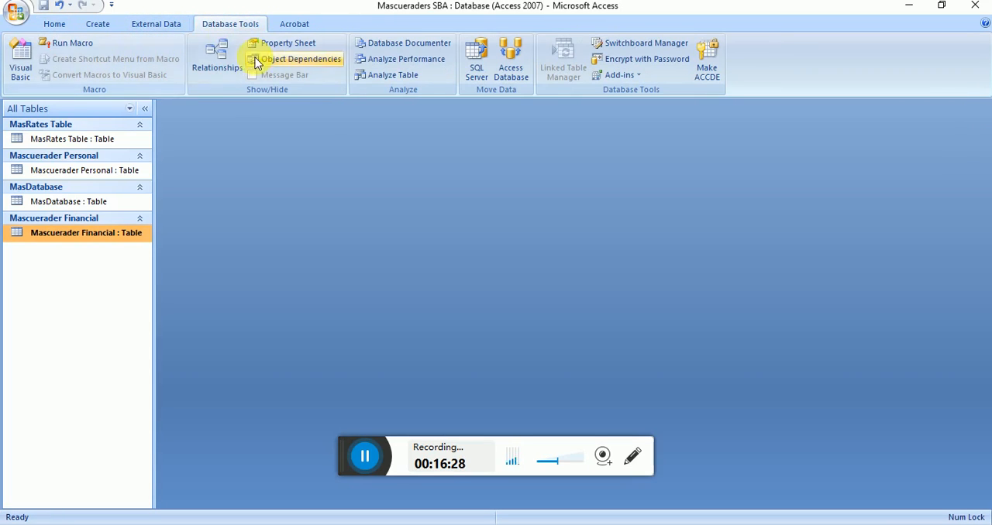
click(221, 53)
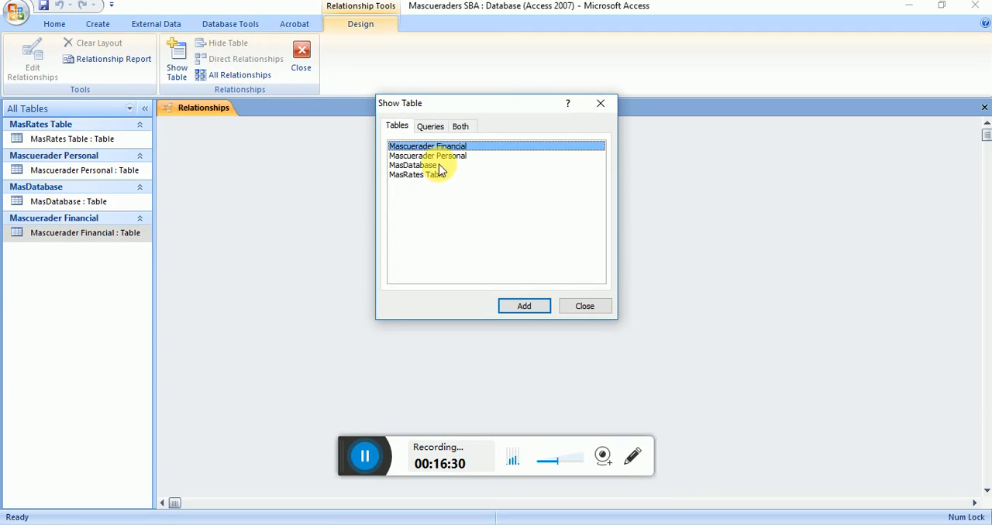
double_click(431, 175)
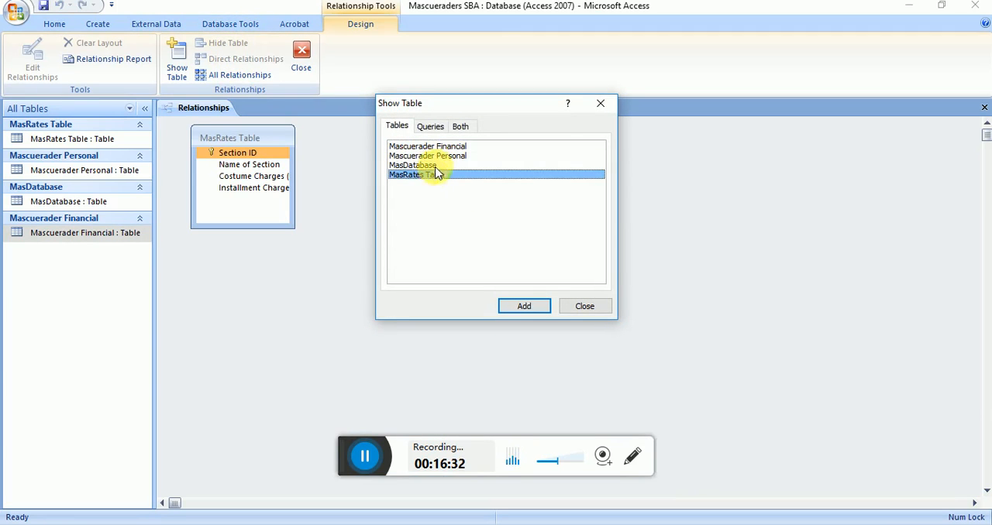
double_click(438, 156)
double_click(444, 146)
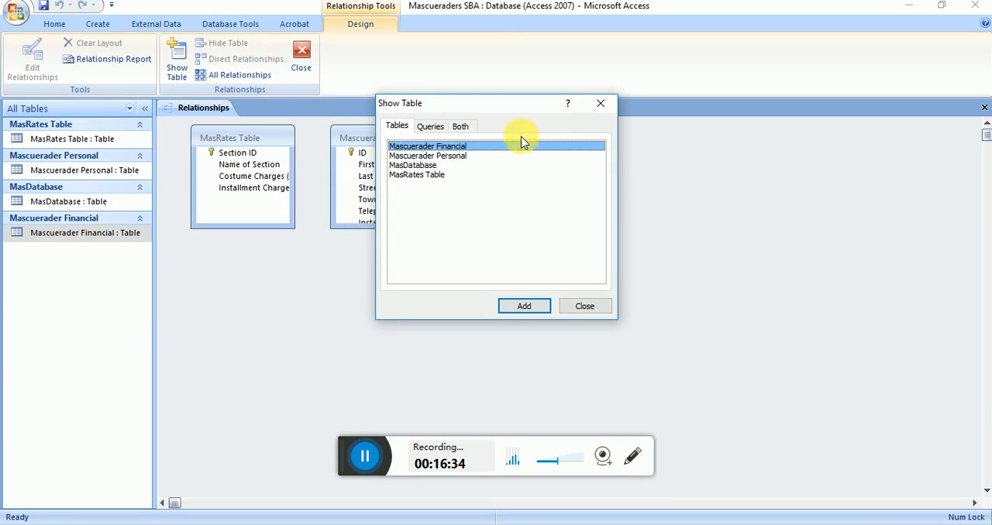
click(601, 103)
Step: Enlarge the Mascuerader Financial and Mascuerader Personal field lists to show all fields, and move Mascuerader Personal below MasRates Table
drag(574, 229, 706, 339)
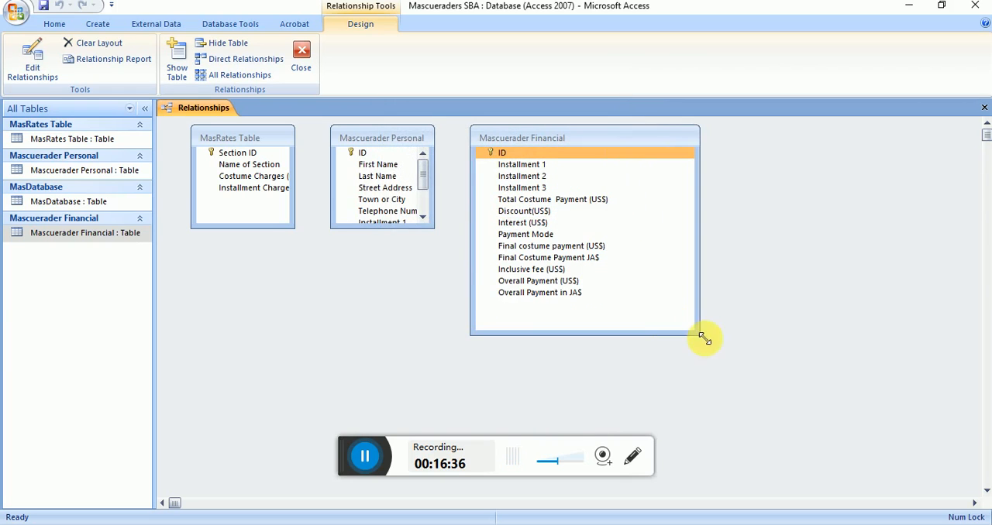
drag(338, 234, 287, 343)
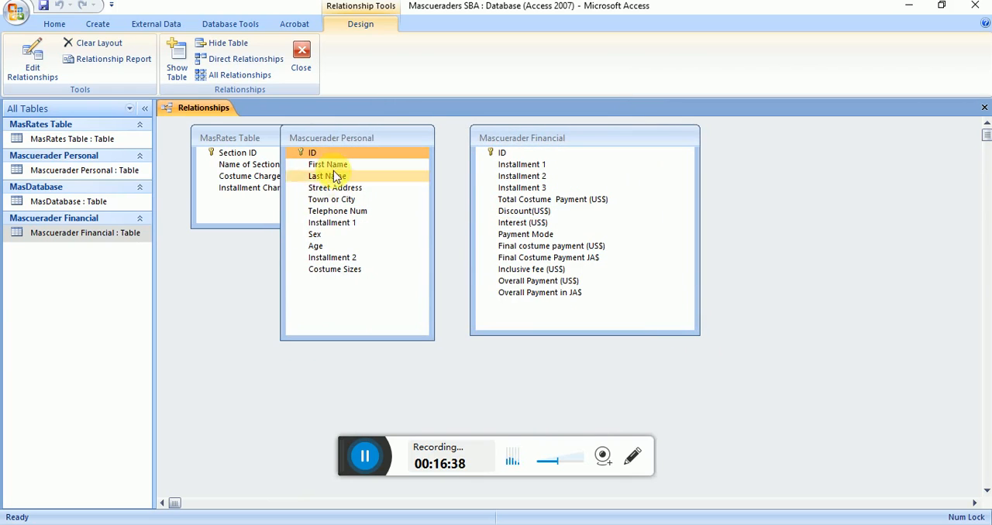
mouse_move(343, 142)
mouse_down()
mouse_move(248, 293)
mouse_move(500, 168)
mouse_move(503, 157)
mouse_up()
Step: Relate ID in Mascuerader Personal to ID in Mascuerader Financial, and save the relationships layout
click(591, 138)
click(272, 177)
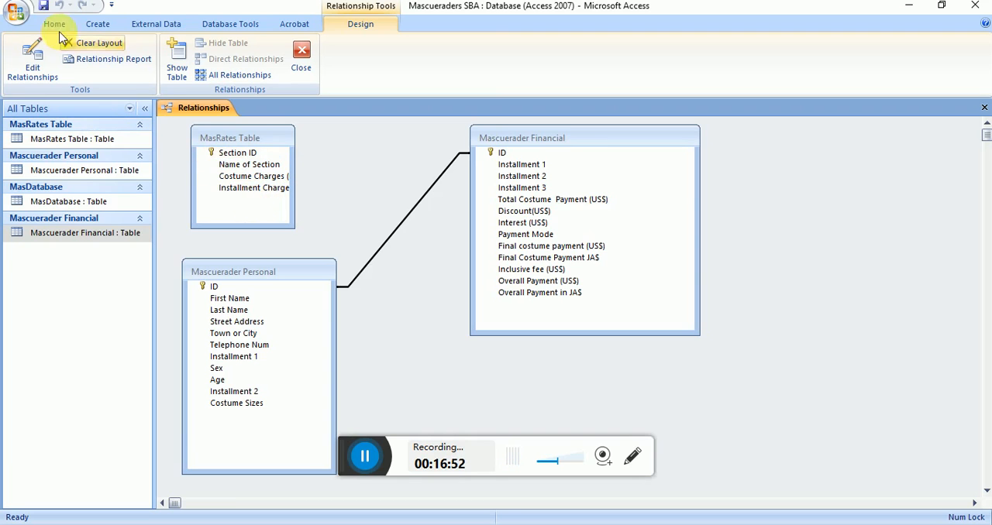
click(44, 11)
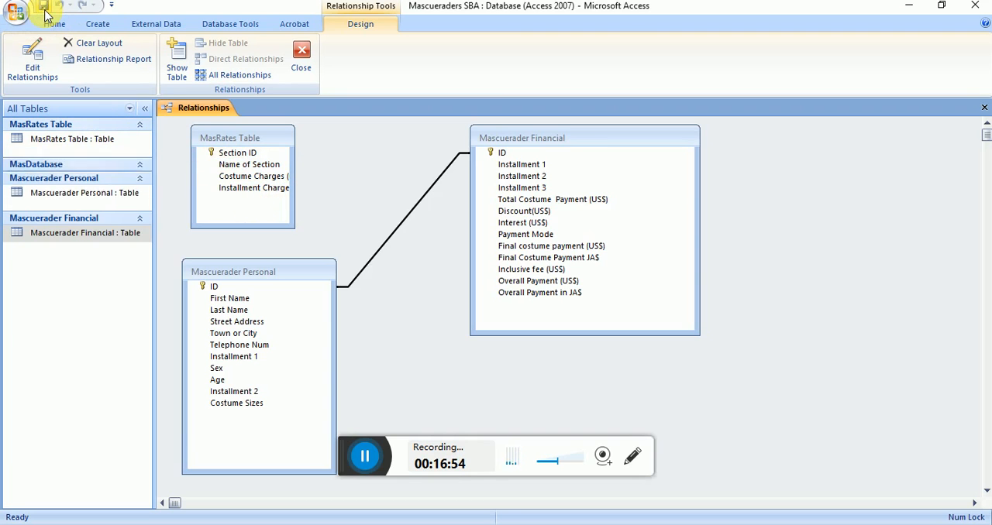